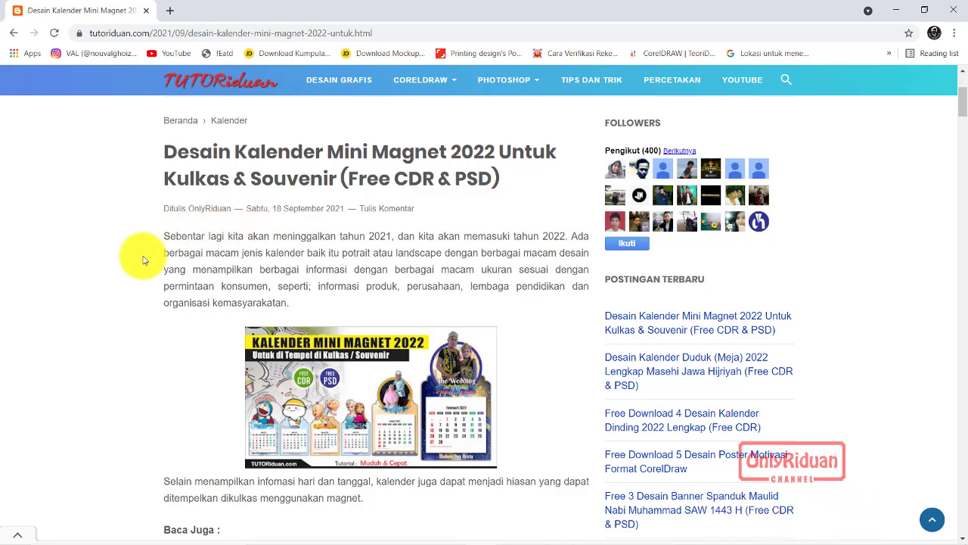
# Step: Scroll the article past the size specs and tools images to the January 2022 sample design
pyautogui.scroll(-1, 143, 260)
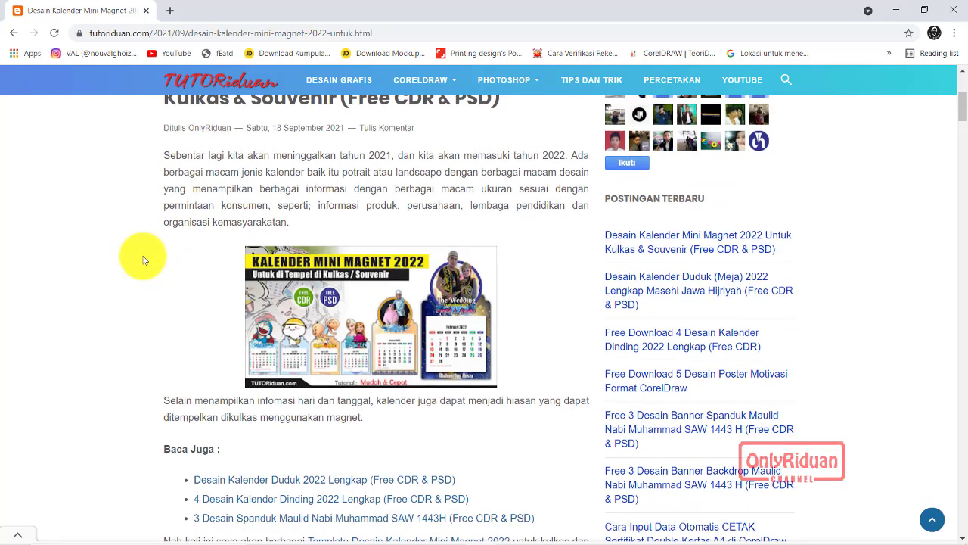
pyautogui.scroll(-3, 144, 261)
pyautogui.scroll(-2, 143, 261)
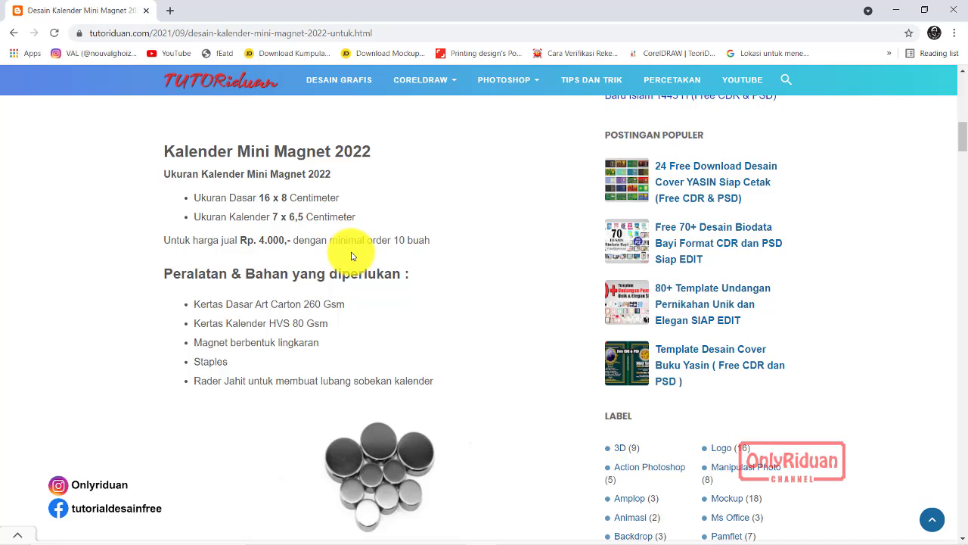
pyautogui.scroll(-1, 351, 255)
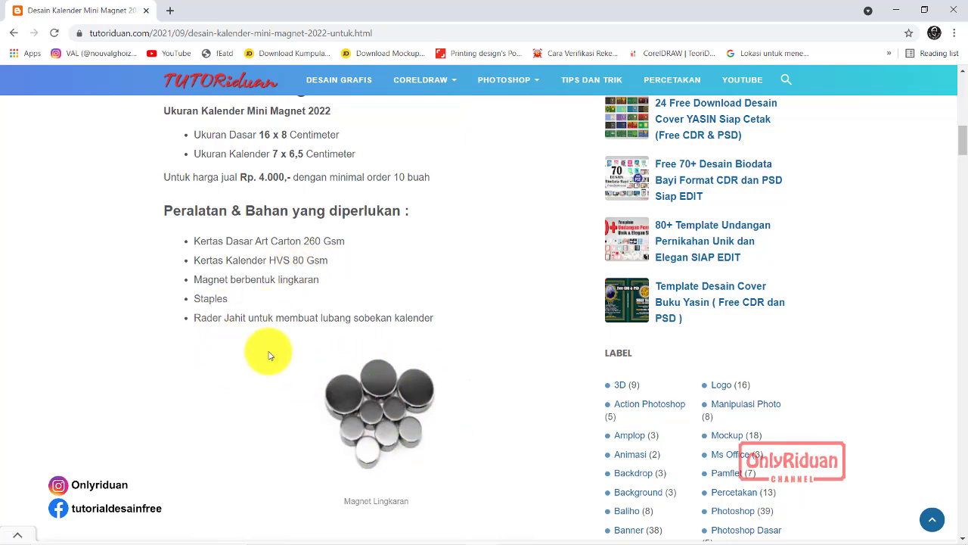
pyautogui.scroll(-1, 305, 330)
pyautogui.scroll(-1, 305, 329)
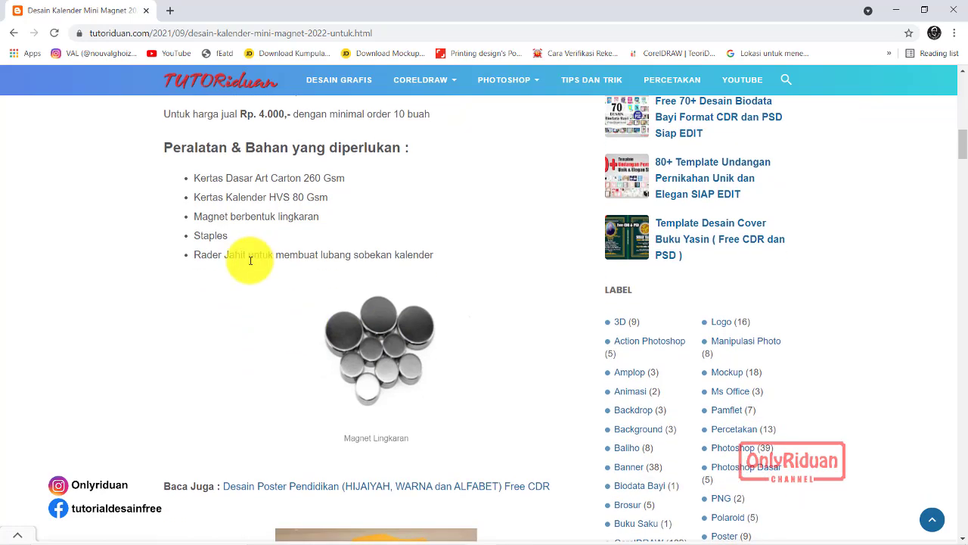
pyautogui.scroll(-1, 254, 261)
pyautogui.scroll(-7, 254, 261)
pyautogui.scroll(2, 251, 264)
pyautogui.scroll(-2, 252, 264)
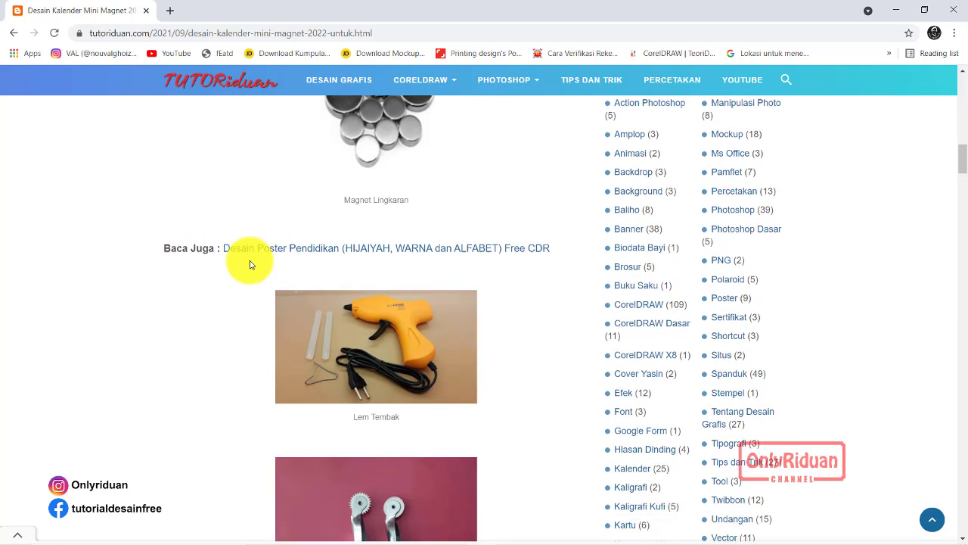
pyautogui.scroll(-2, 250, 264)
pyautogui.scroll(10, 392, 294)
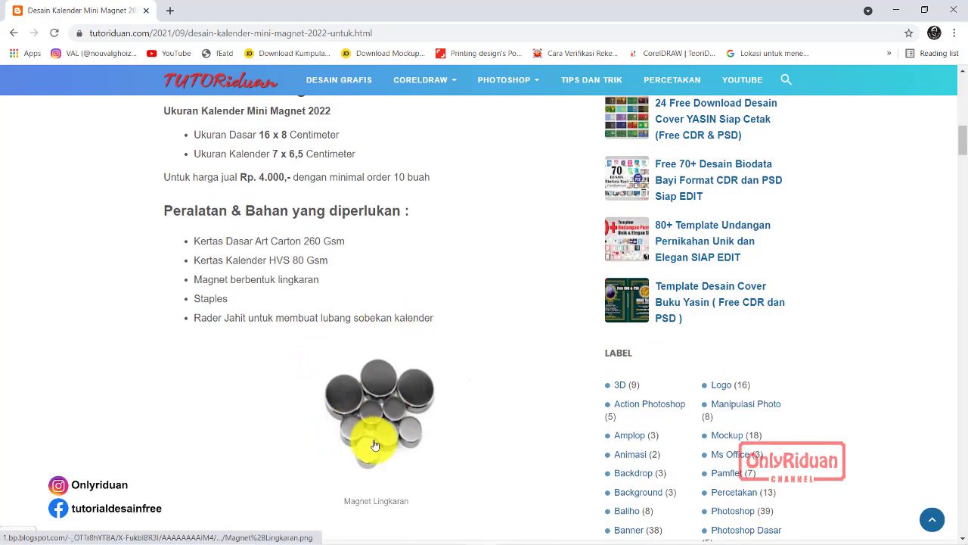
pyautogui.scroll(-4, 387, 405)
pyautogui.scroll(-2, 388, 404)
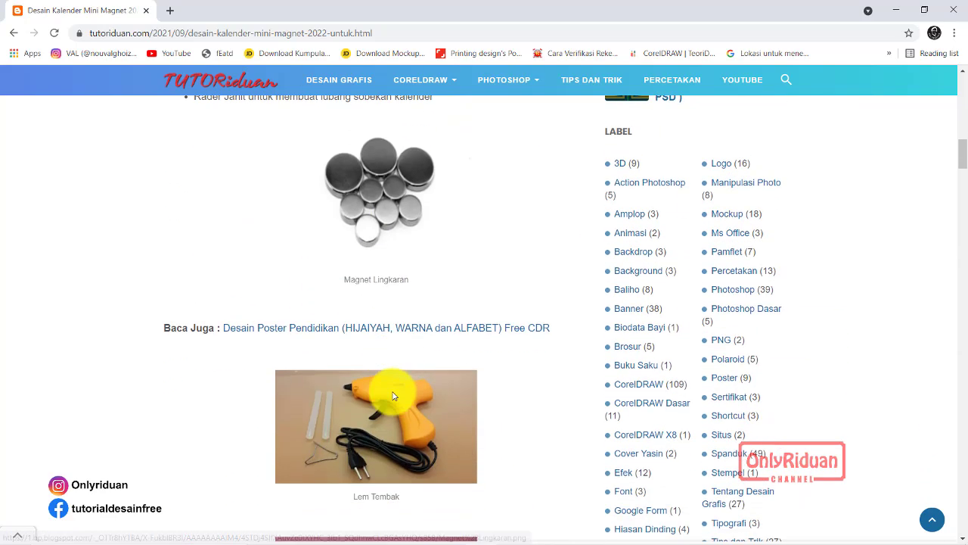
pyautogui.scroll(-3, 391, 393)
pyautogui.scroll(-2, 391, 391)
pyautogui.scroll(-2, 395, 400)
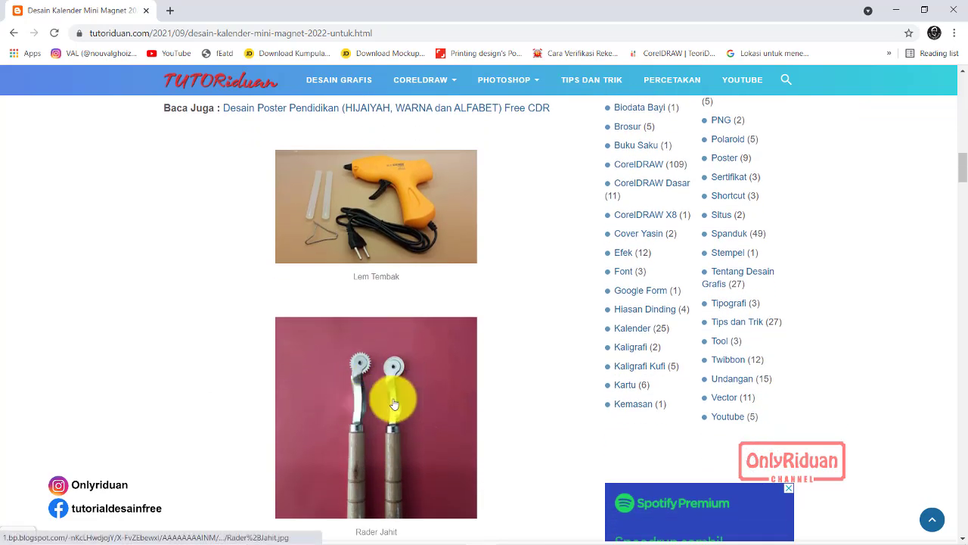
pyautogui.scroll(-3, 394, 401)
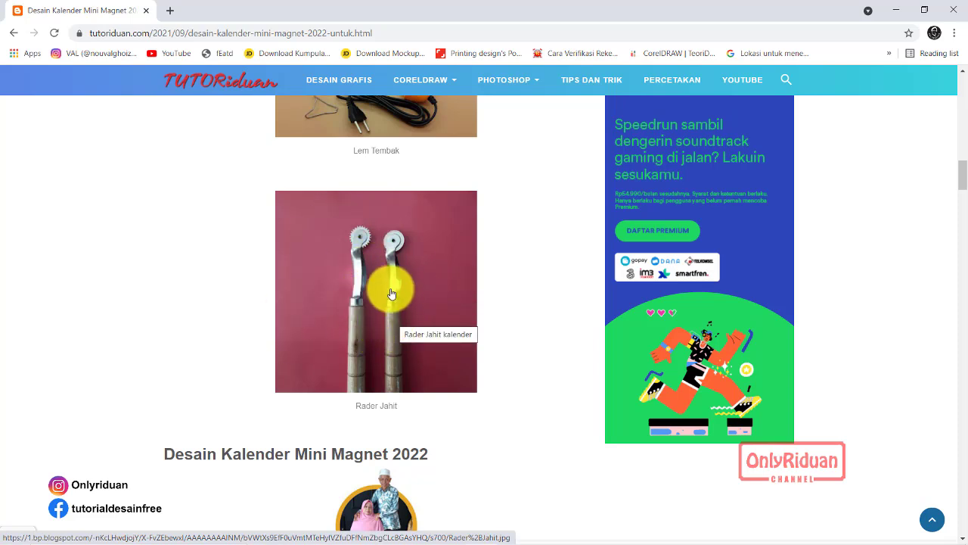
pyautogui.scroll(-1, 390, 287)
pyautogui.scroll(-2, 371, 396)
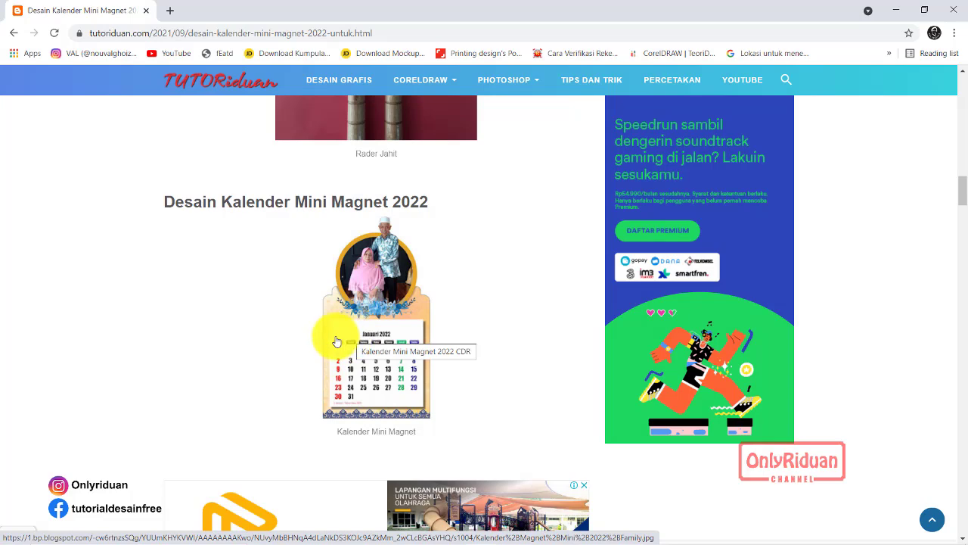
# Step: Scroll past the wedding souvenir example and Fungsi section to the CDR and PSD download details
pyautogui.scroll(-3, 401, 314)
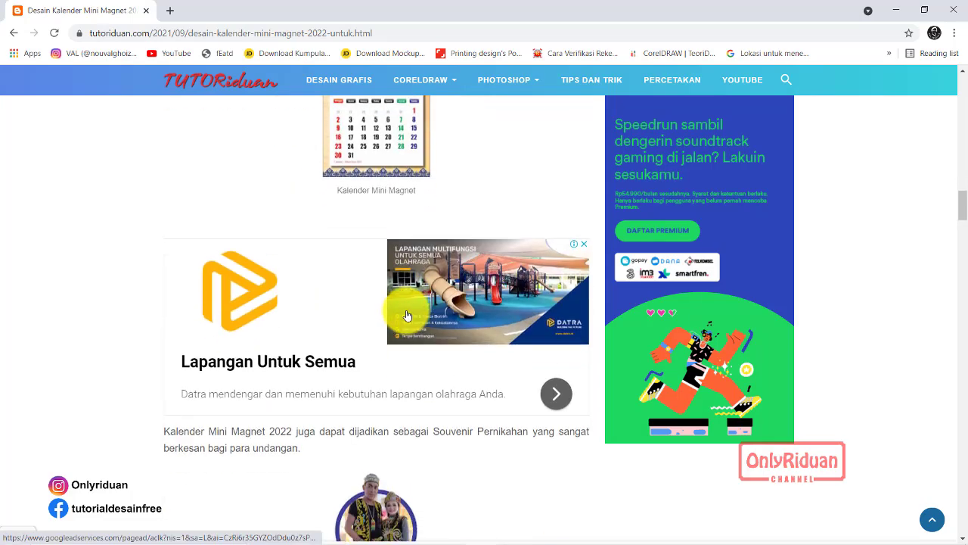
pyautogui.scroll(-2, 405, 314)
pyautogui.scroll(-1, 408, 315)
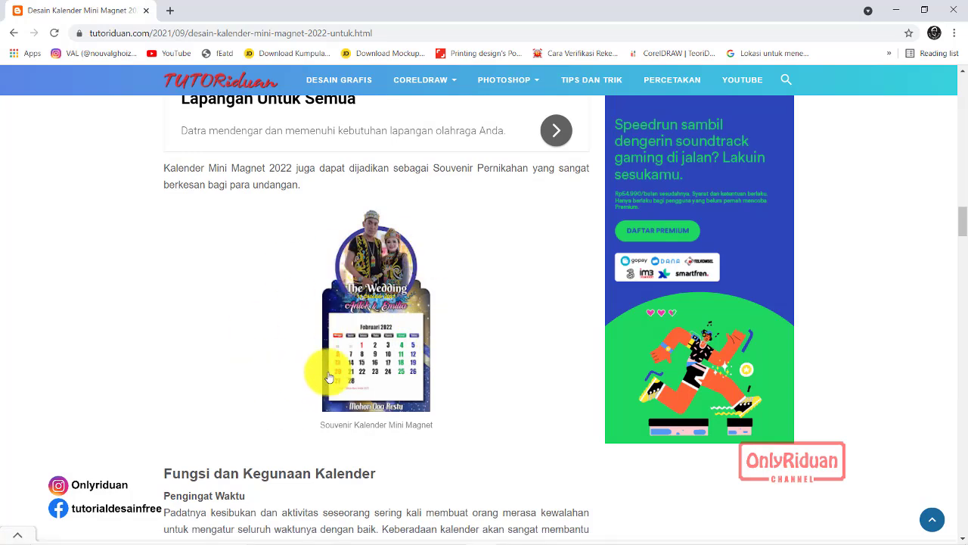
pyautogui.scroll(-2, 409, 363)
pyautogui.scroll(-3, 412, 363)
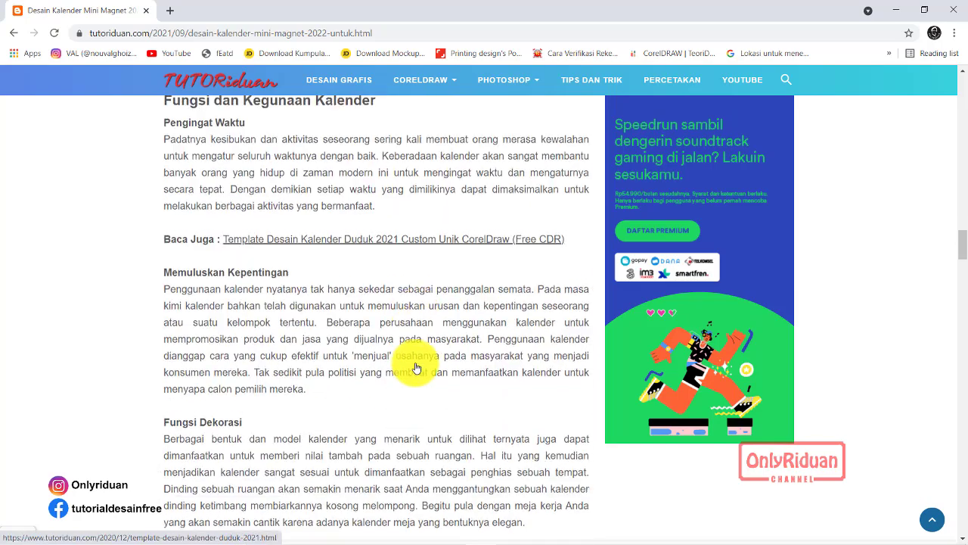
pyautogui.scroll(-3, 414, 367)
pyautogui.scroll(-2, 415, 368)
pyautogui.scroll(-3, 419, 367)
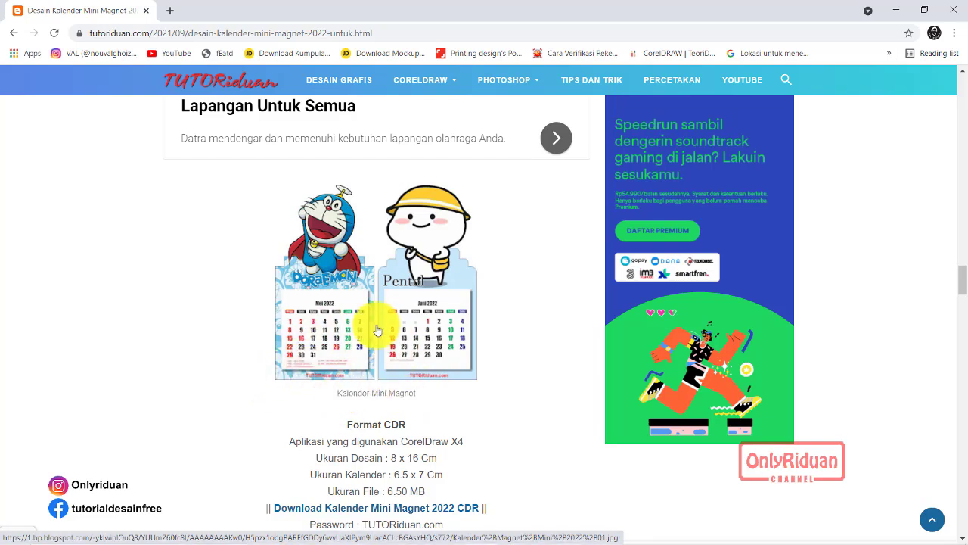
pyautogui.scroll(-2, 465, 345)
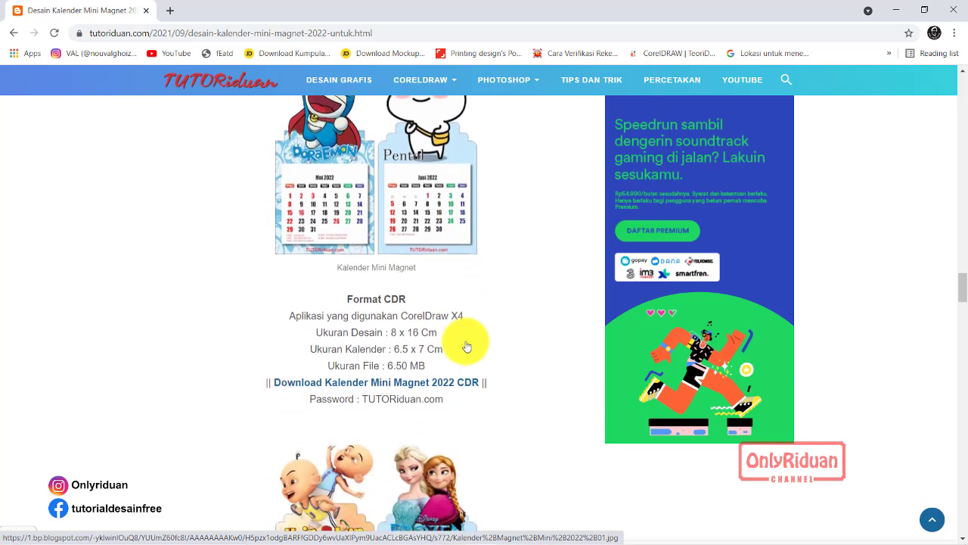
pyautogui.scroll(-1, 465, 345)
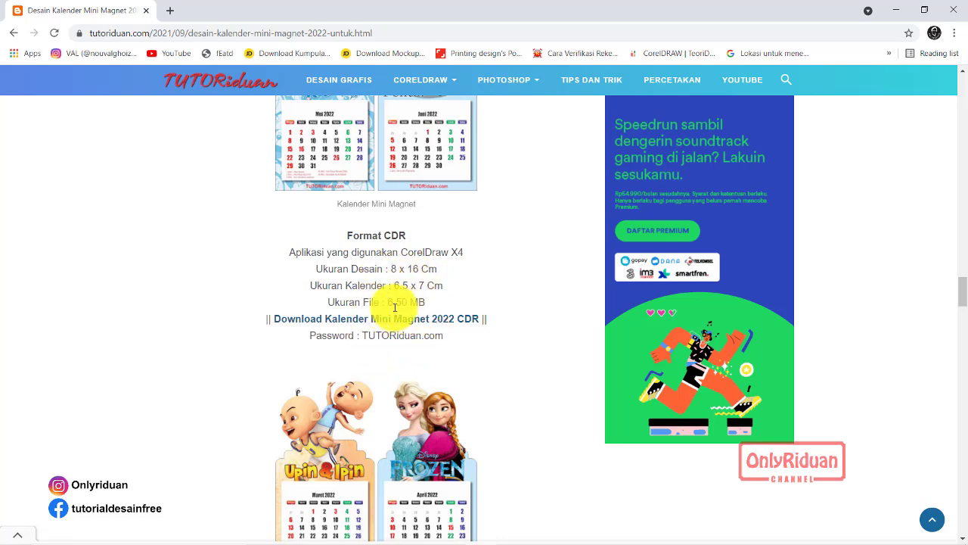
pyautogui.scroll(-4, 428, 308)
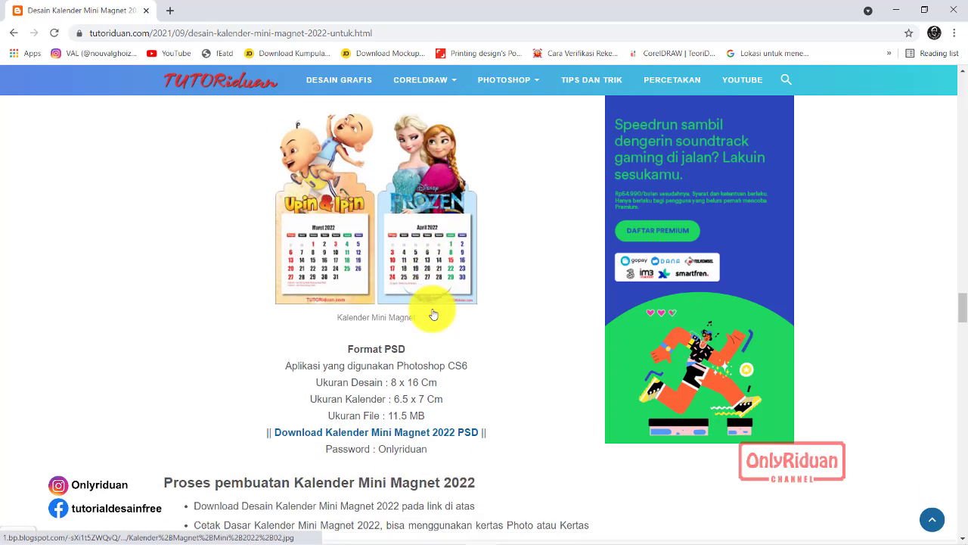
pyautogui.scroll(-2, 433, 315)
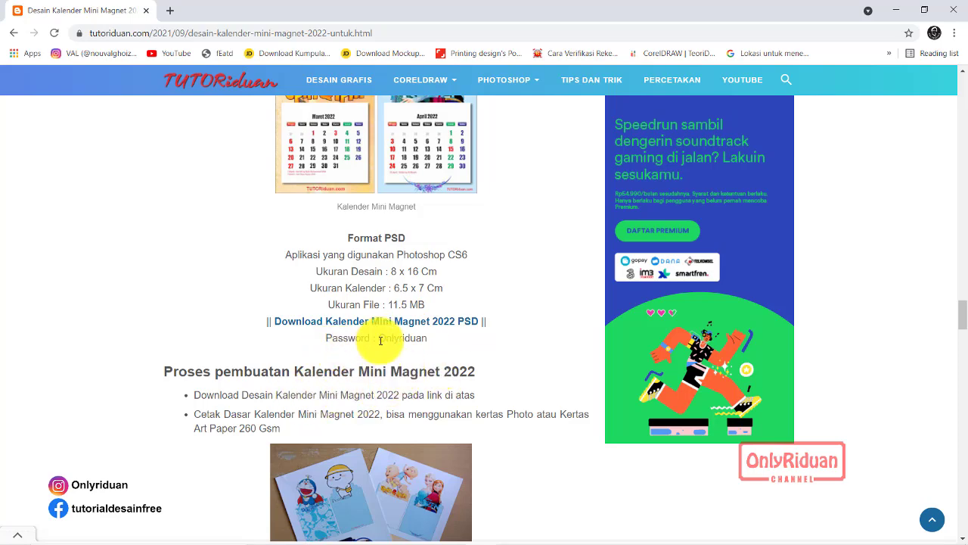
# Step: Scroll through the Proses pembuatan steps to the Double Tip assembly photos
pyautogui.scroll(-1, 335, 341)
pyautogui.scroll(-2, 356, 325)
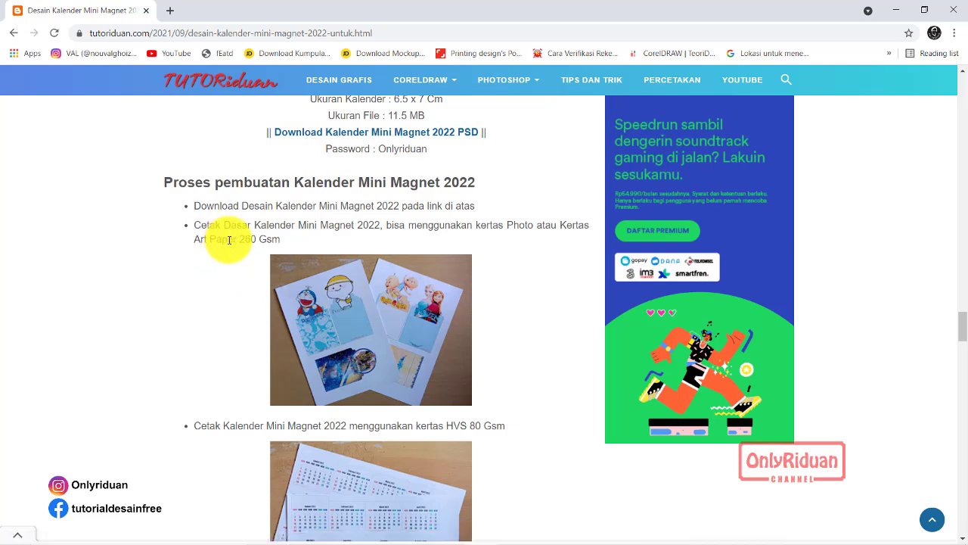
pyautogui.scroll(-3, 424, 302)
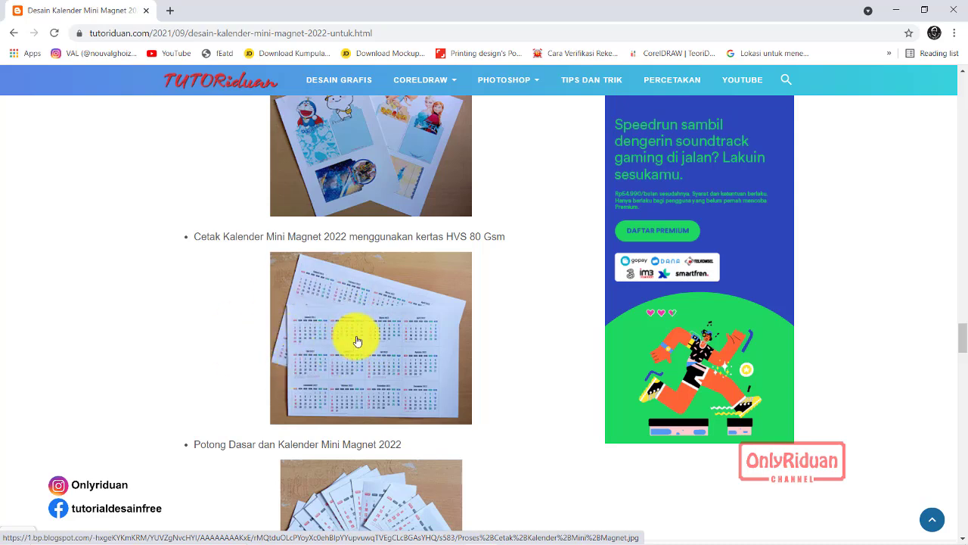
pyautogui.scroll(-1, 356, 339)
pyautogui.scroll(-2, 361, 339)
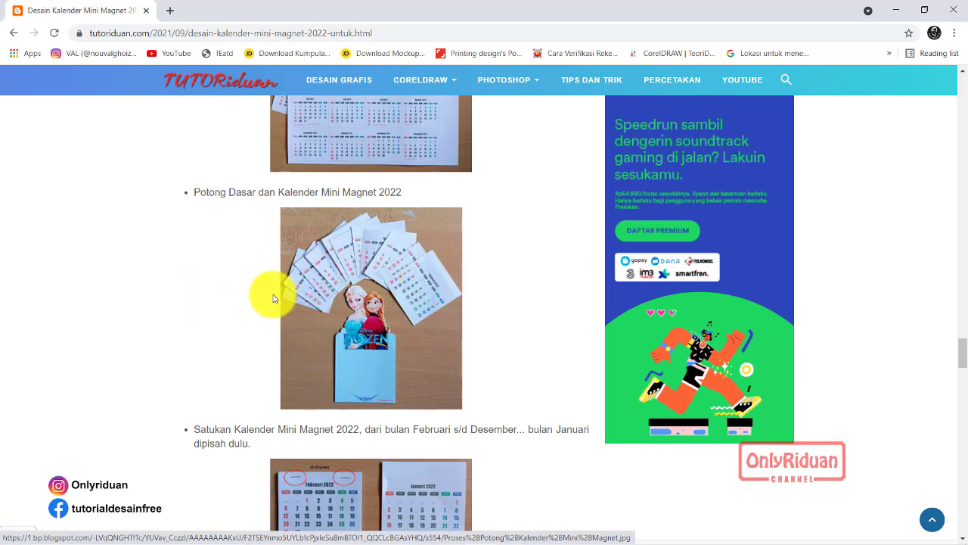
pyautogui.scroll(-1, 345, 281)
pyautogui.scroll(-1, 383, 243)
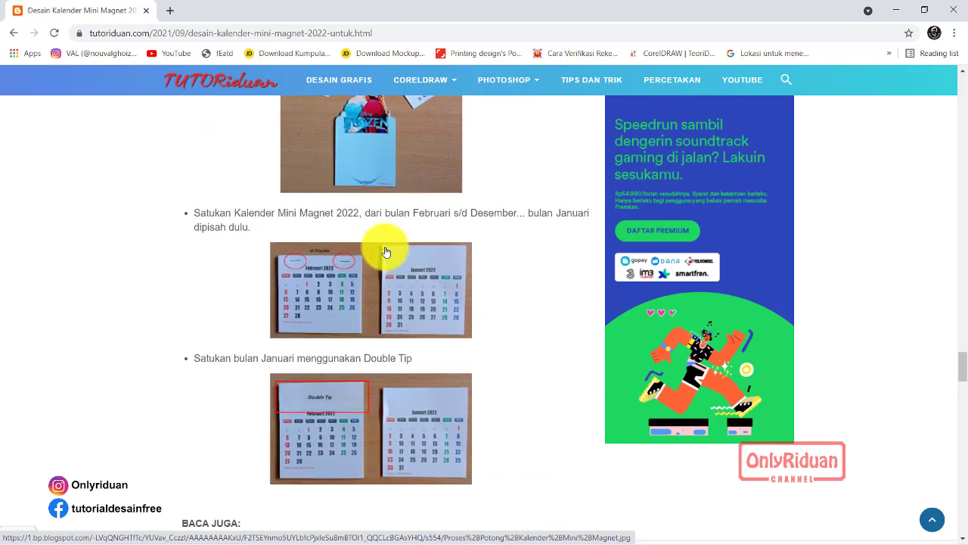
pyautogui.scroll(-1, 386, 252)
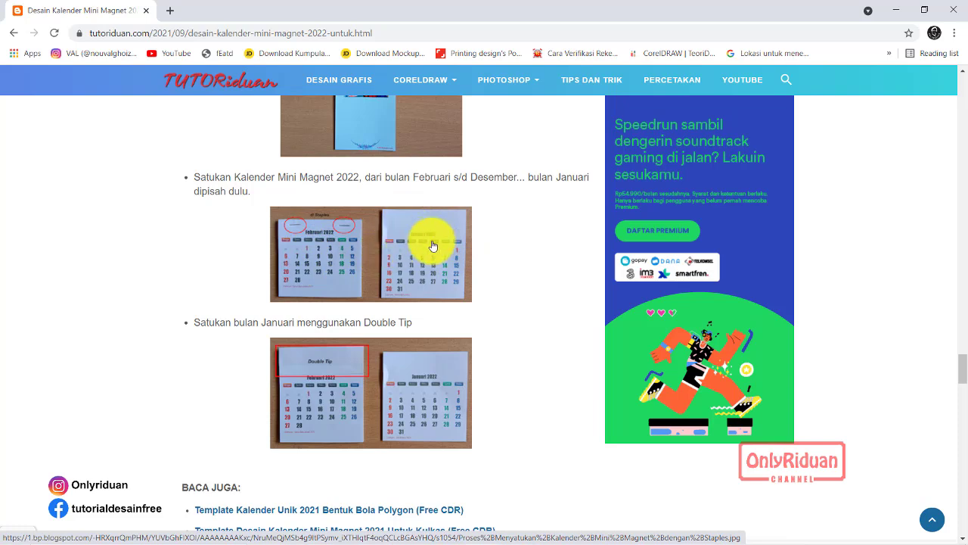
# Step: Scroll down to the finished mini magnet calendars photo and view it enlarged
pyautogui.scroll(-1, 433, 246)
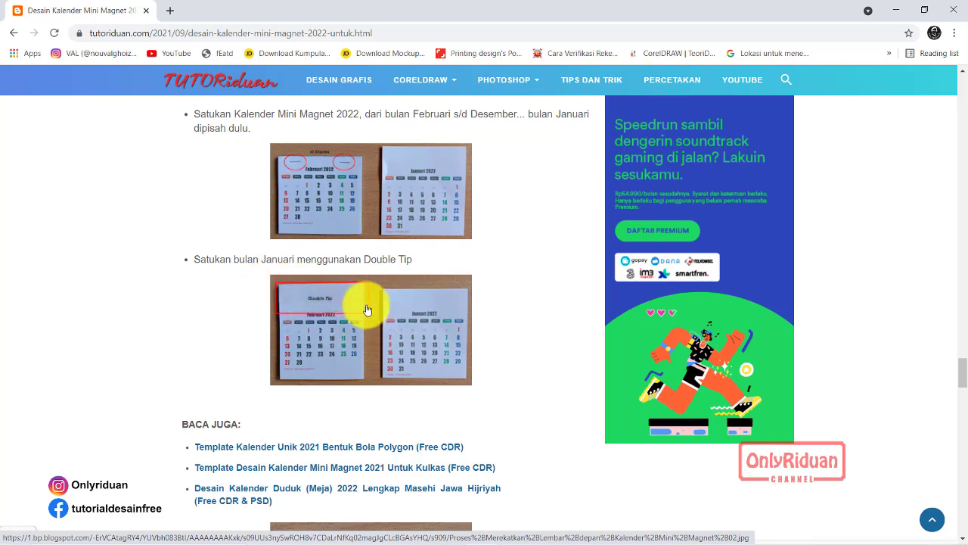
pyautogui.scroll(-1, 399, 310)
pyautogui.scroll(-1, 371, 295)
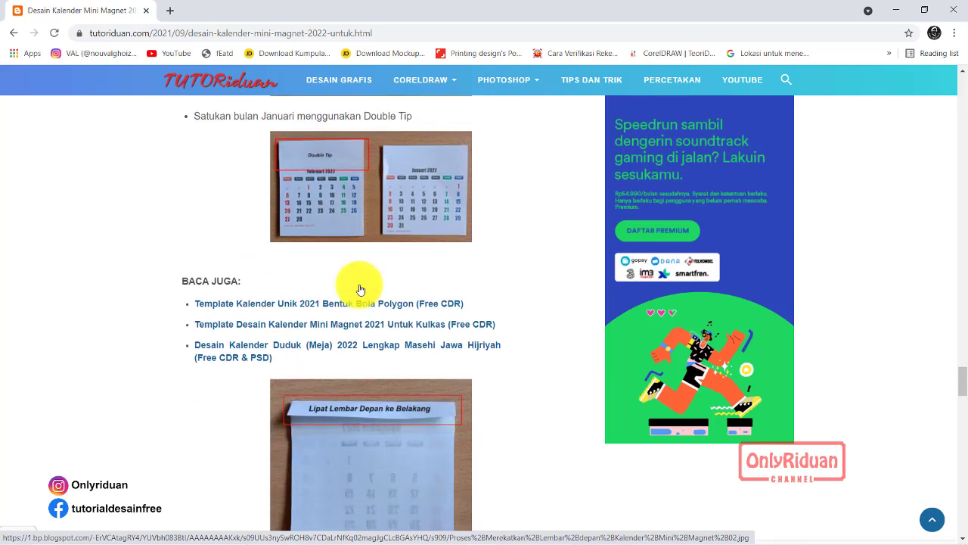
pyautogui.scroll(-2, 359, 281)
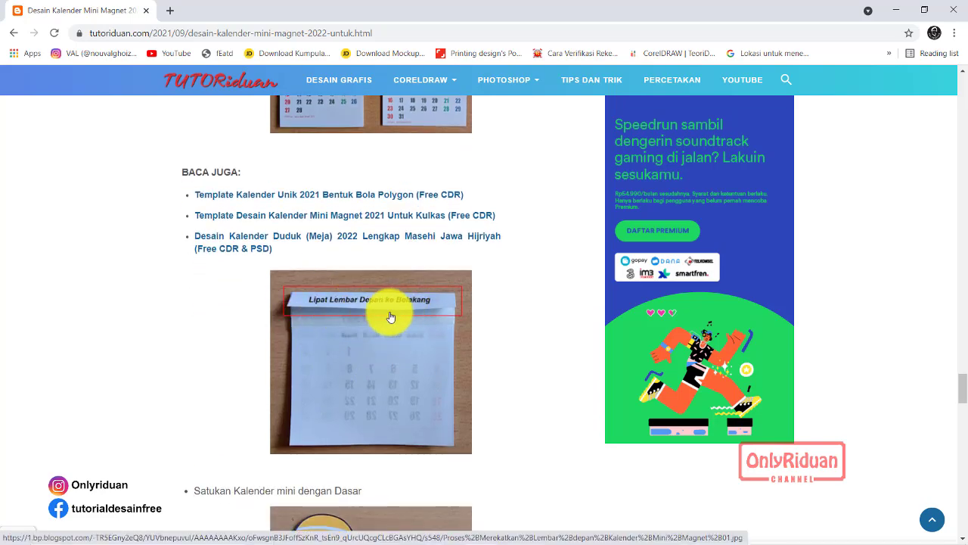
pyautogui.scroll(1, 391, 317)
pyautogui.scroll(-1, 390, 319)
pyautogui.scroll(-2, 391, 320)
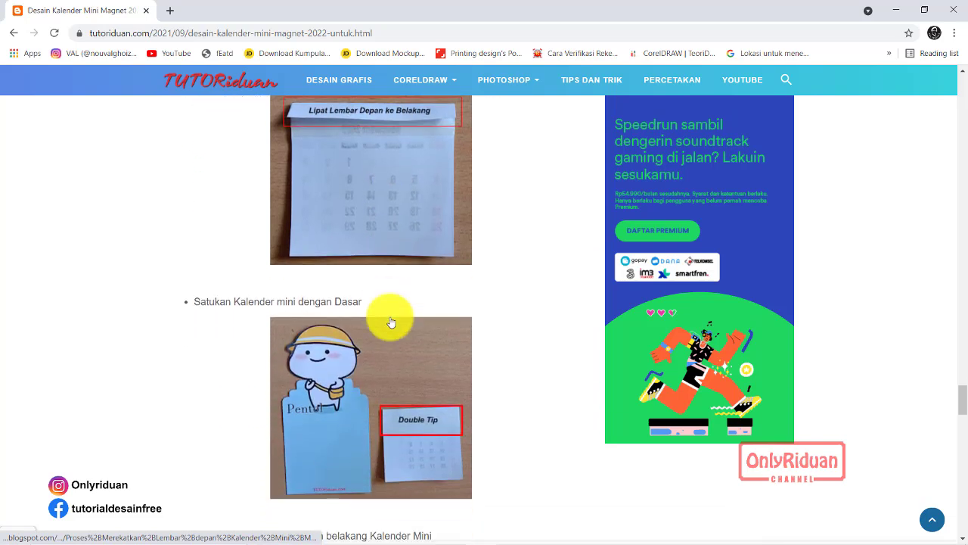
pyautogui.scroll(-1, 399, 327)
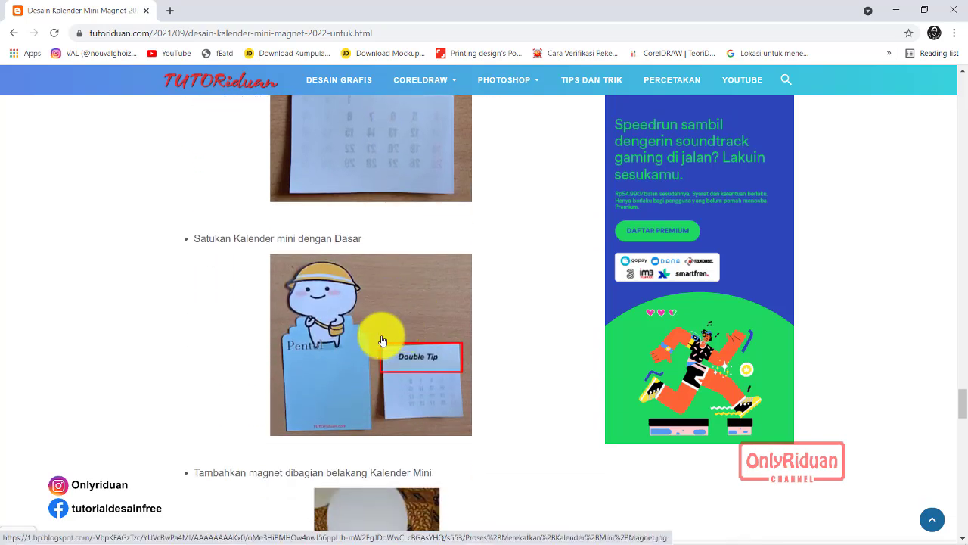
pyautogui.scroll(-1, 386, 354)
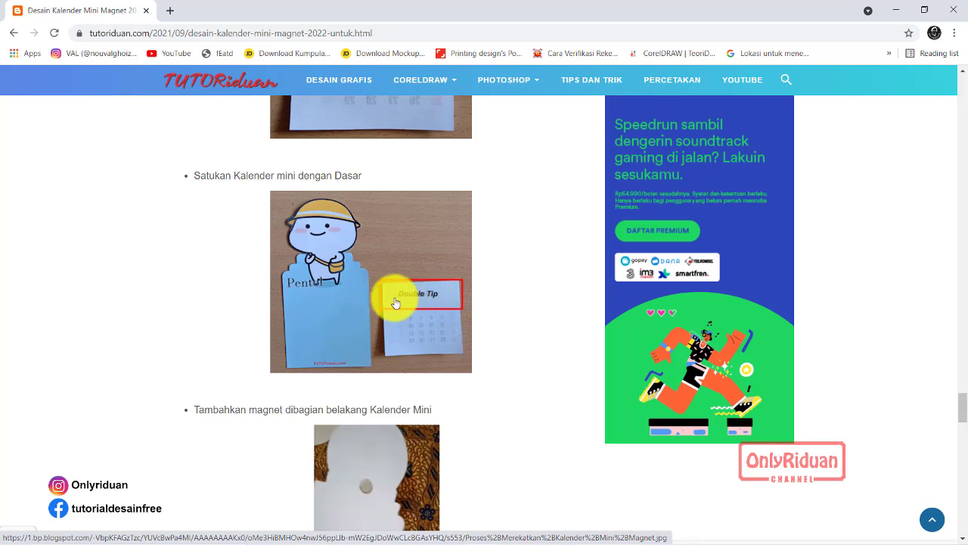
pyautogui.scroll(-1, 400, 302)
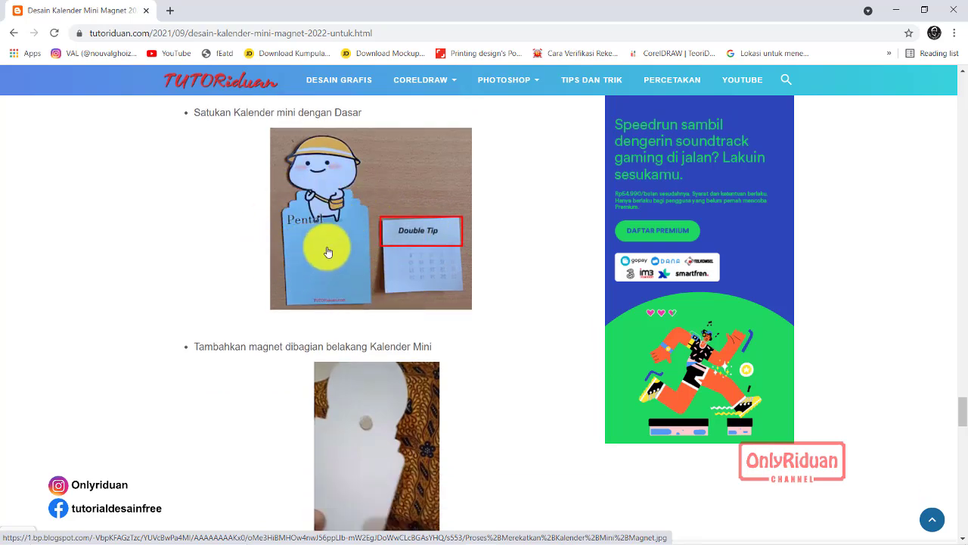
pyautogui.scroll(-1, 323, 263)
pyautogui.scroll(-1, 287, 280)
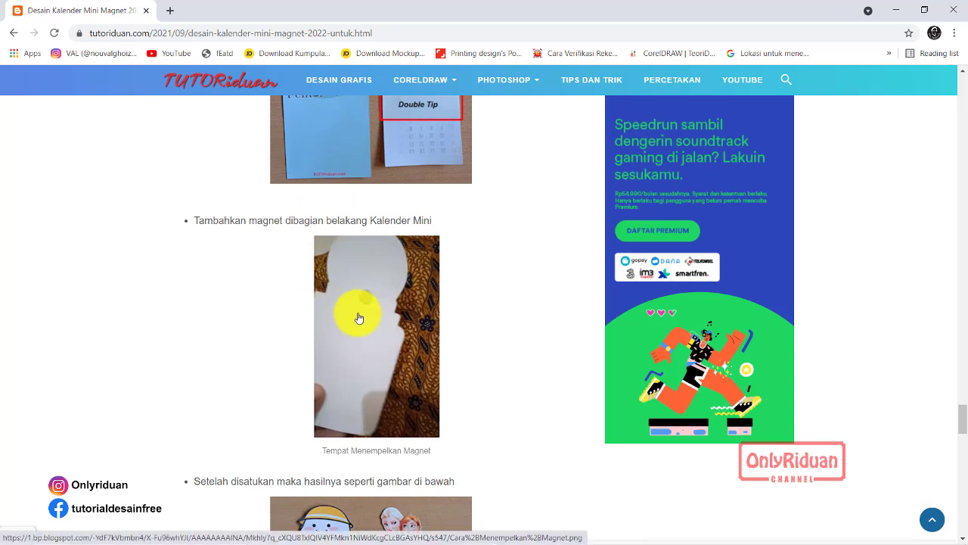
pyautogui.scroll(-1, 362, 310)
pyautogui.scroll(-2, 363, 310)
pyautogui.scroll(-1, 362, 310)
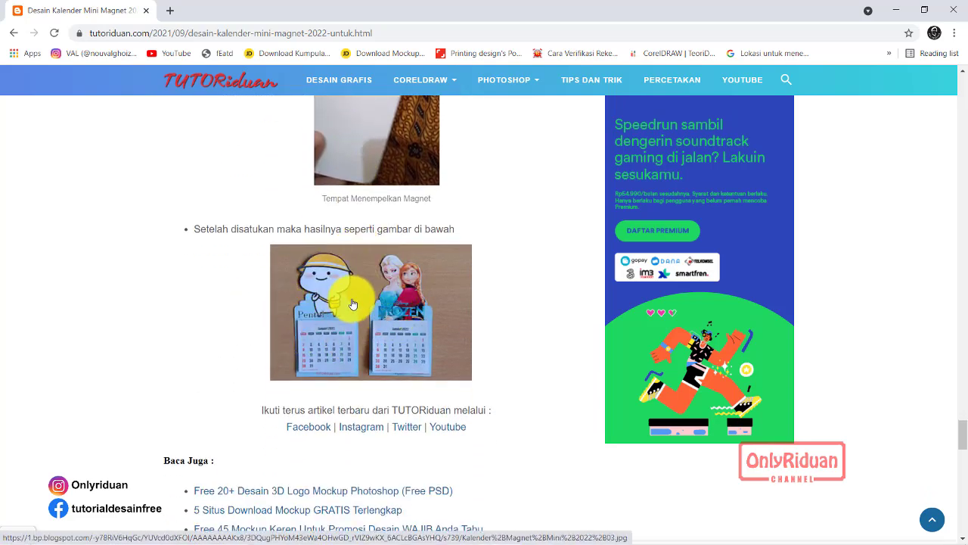
pyautogui.click(353, 303)
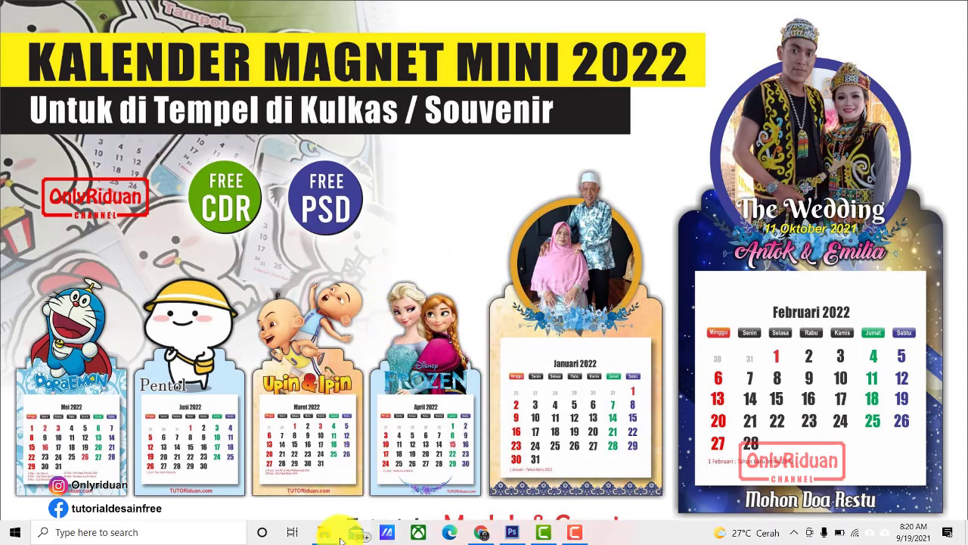
# Step: Extract the password-protected RAR in the X4 folder, then return to the Kalender Magnet folder
pyautogui.click(333, 535)
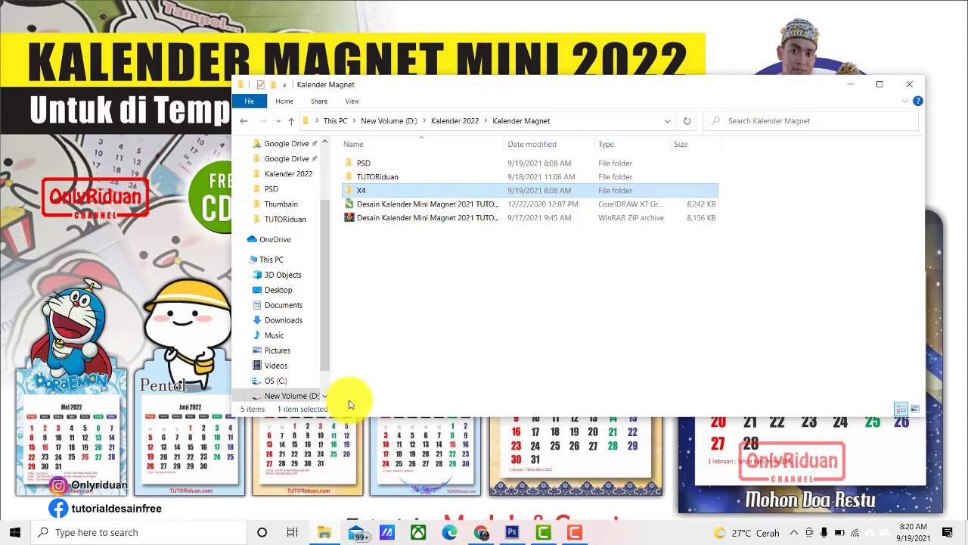
pyautogui.doubleClick(363, 190)
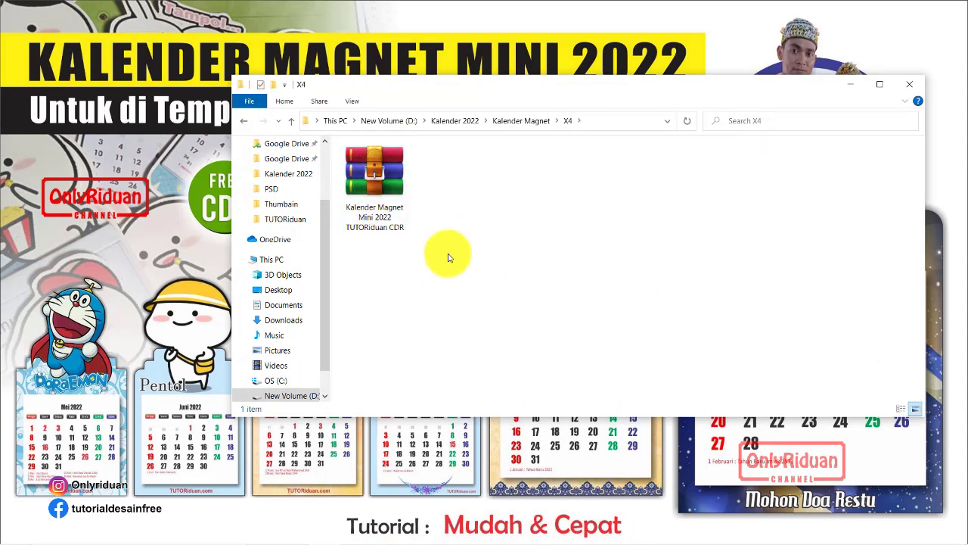
pyautogui.click(386, 181)
pyautogui.rightClick(390, 185)
pyautogui.click(200, 247)
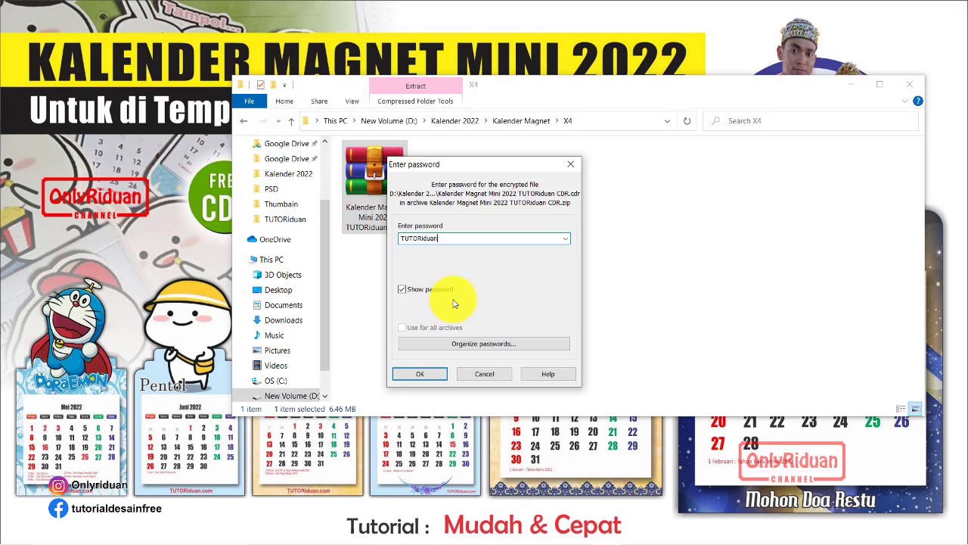
pyautogui.press('Return')
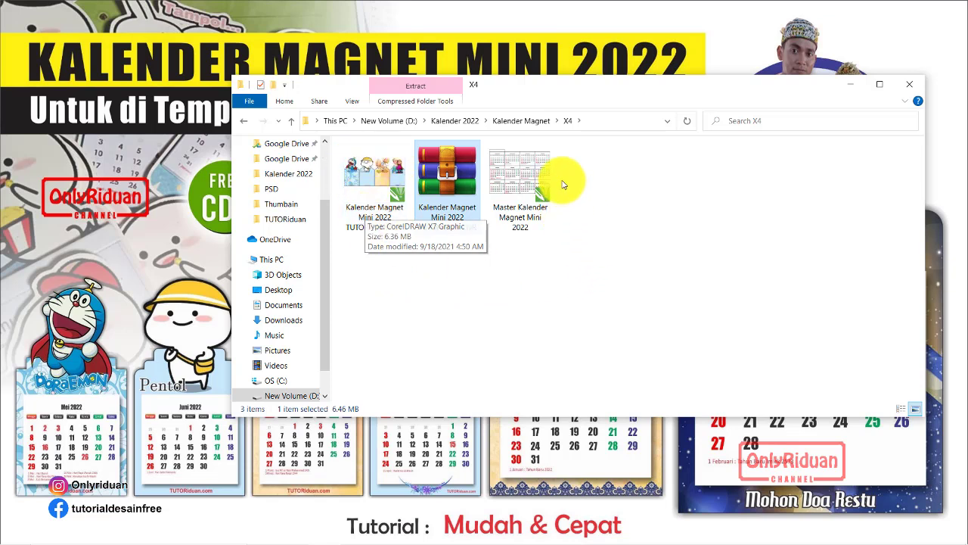
pyautogui.moveTo(503, 189)
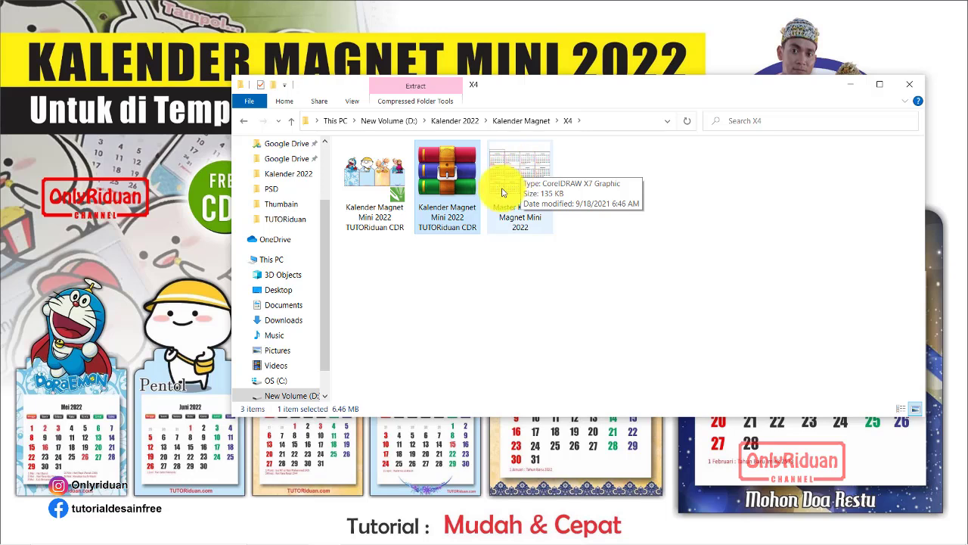
pyautogui.click(518, 121)
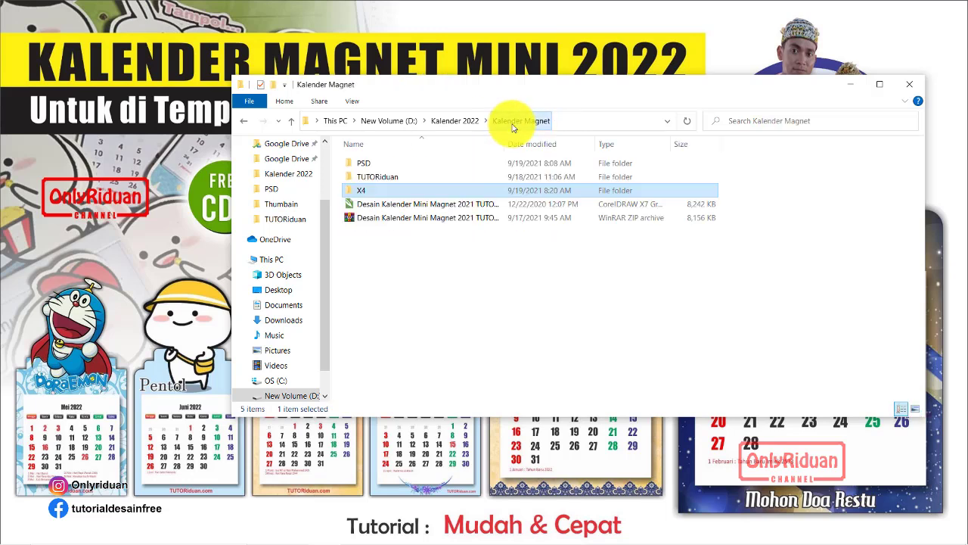
# Step: Extract the password-protected RAR in the PSD folder
pyautogui.doubleClick(357, 163)
pyautogui.click(374, 176)
pyautogui.rightClick(379, 182)
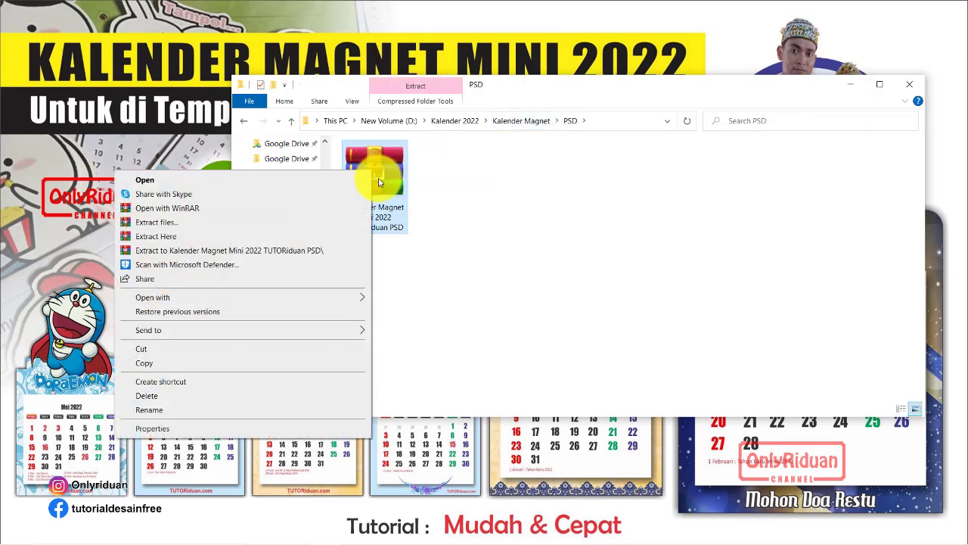
pyautogui.click(158, 236)
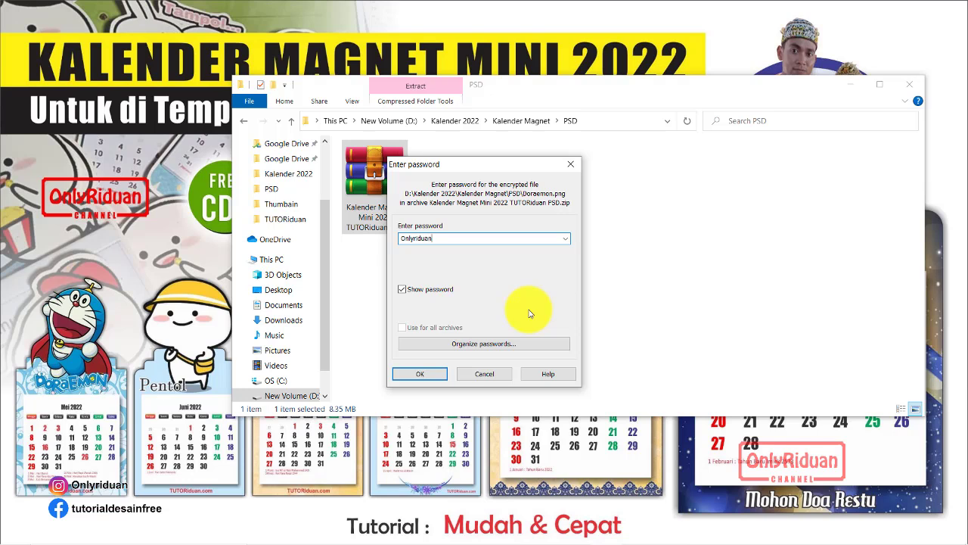
pyautogui.click(427, 374)
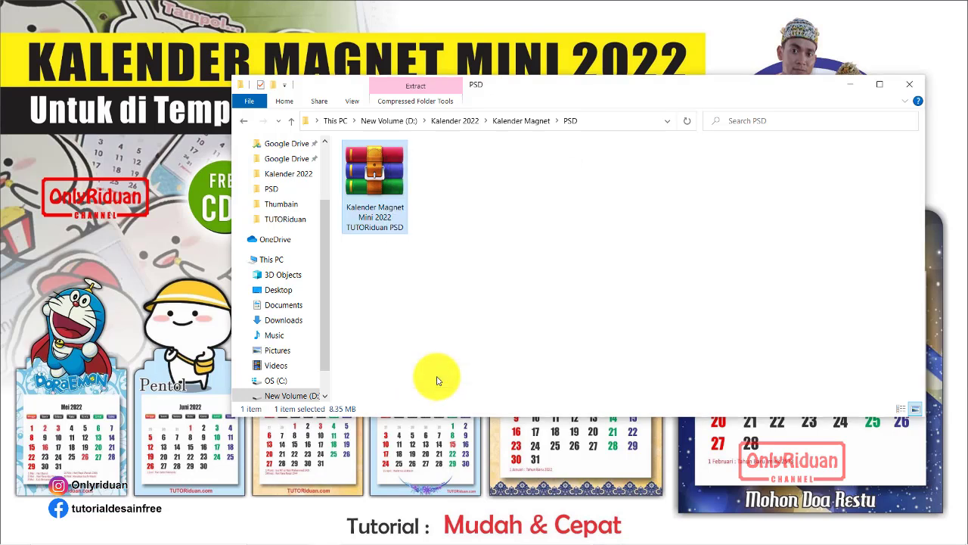
pyautogui.click(531, 319)
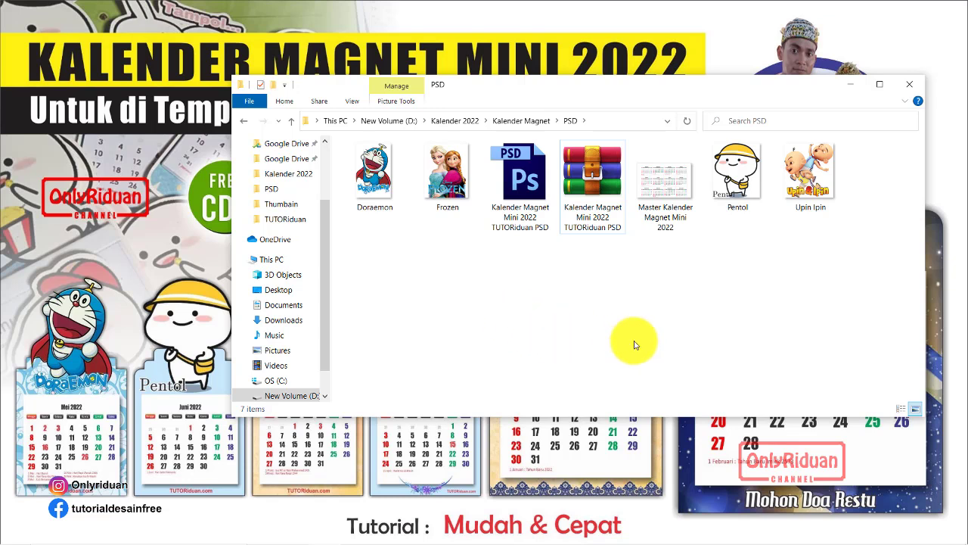
# Step: Check the extracted Photoshop calendar file and the Pentol, Upin Ipin, Frozen and Doraemon images
pyautogui.click(527, 177)
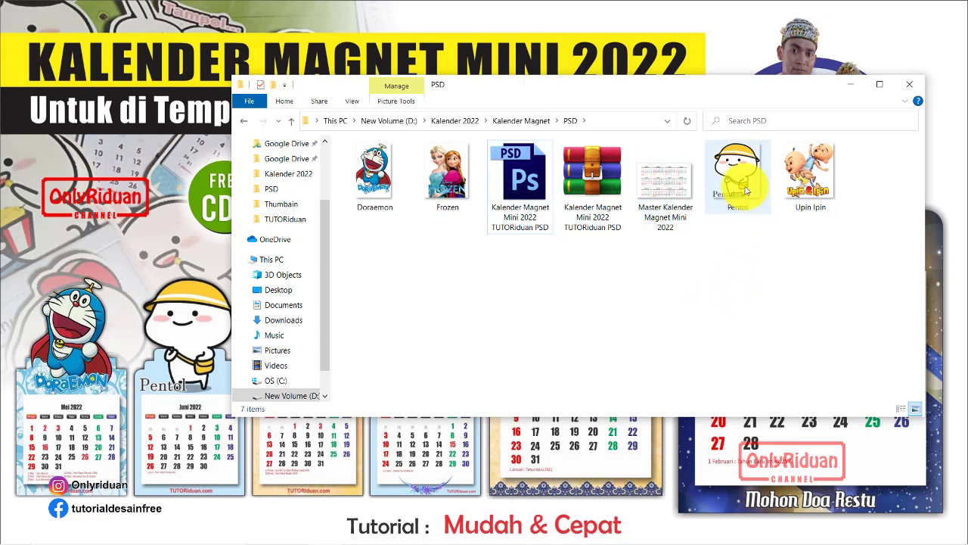
pyautogui.click(732, 203)
pyautogui.click(809, 178)
pyautogui.click(448, 174)
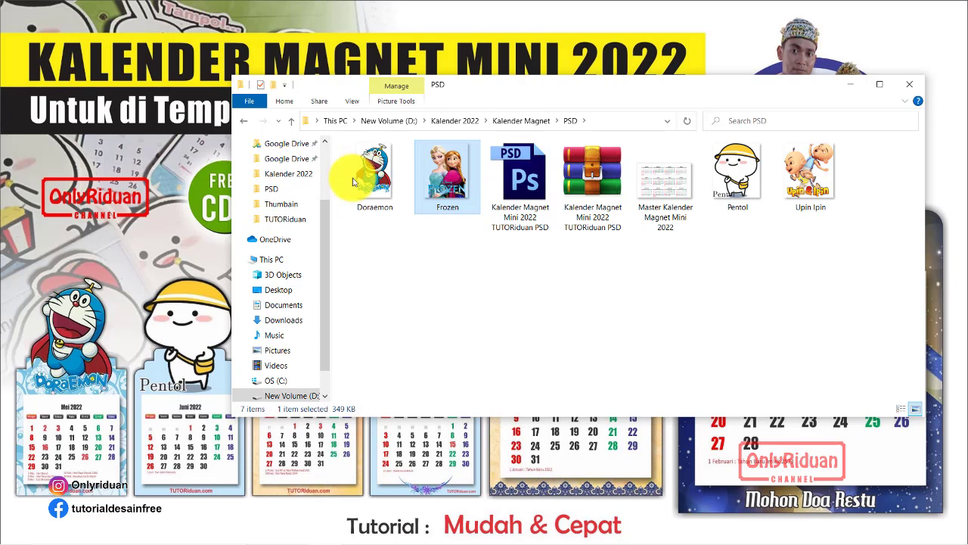
pyautogui.click(378, 179)
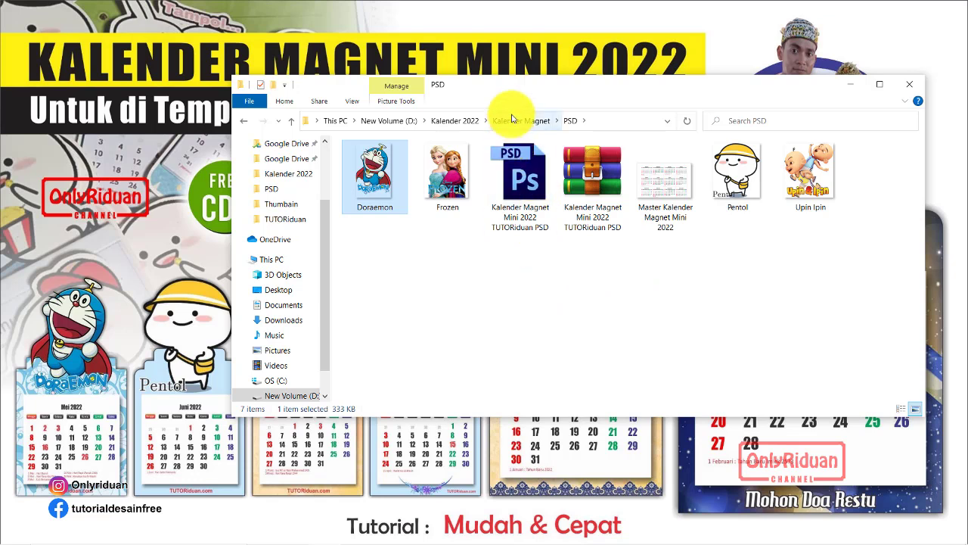
# Step: Open the Kalender Magnet Mini 2022 CDR design from the X4 folder in CorelDRAW
pyautogui.click(512, 120)
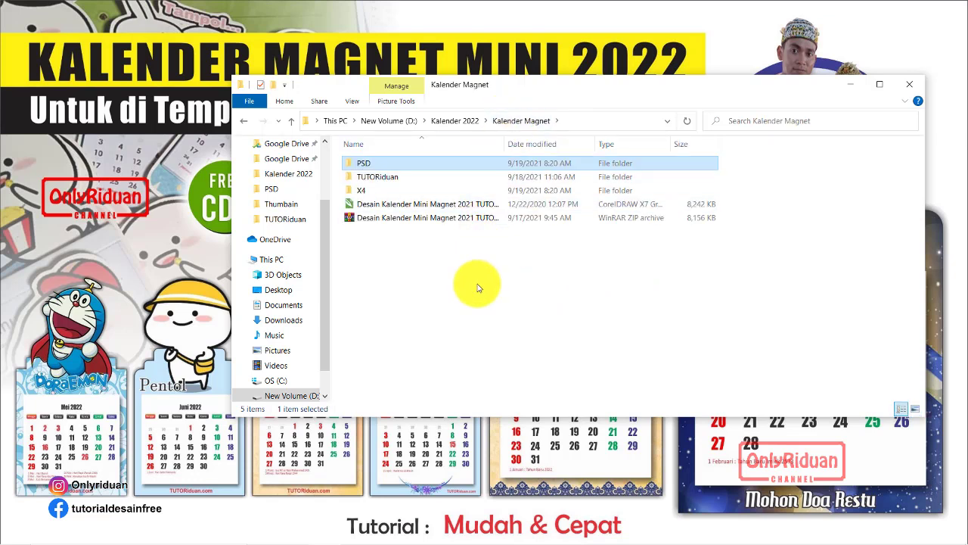
pyautogui.click(358, 191)
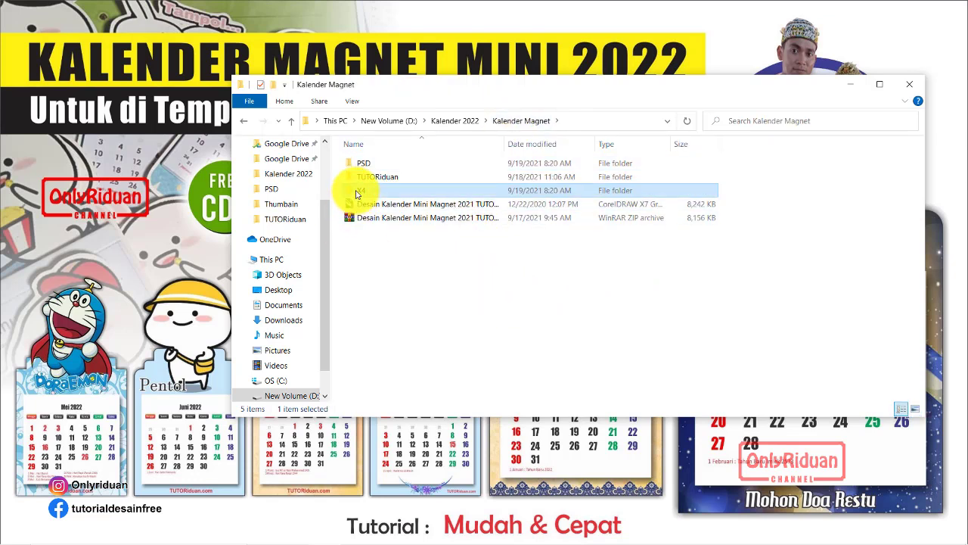
pyautogui.doubleClick(358, 192)
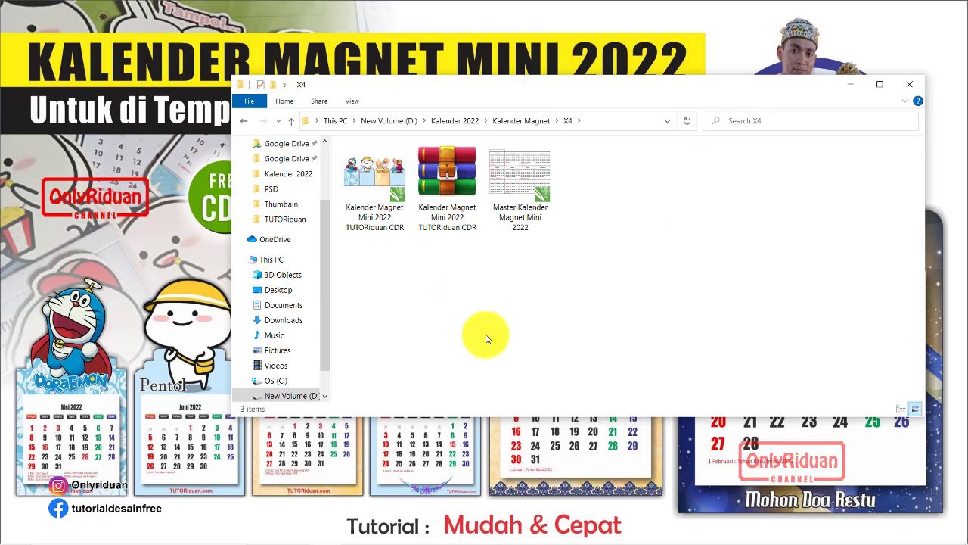
pyautogui.doubleClick(382, 189)
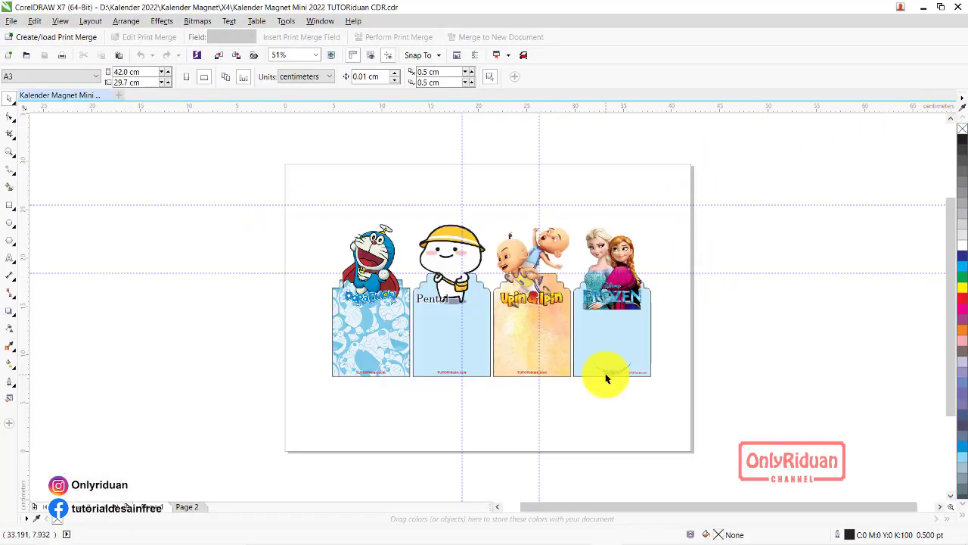
# Step: Go to Page 2 and zoom in twice on the orange circle-frame tag
pyautogui.click(193, 508)
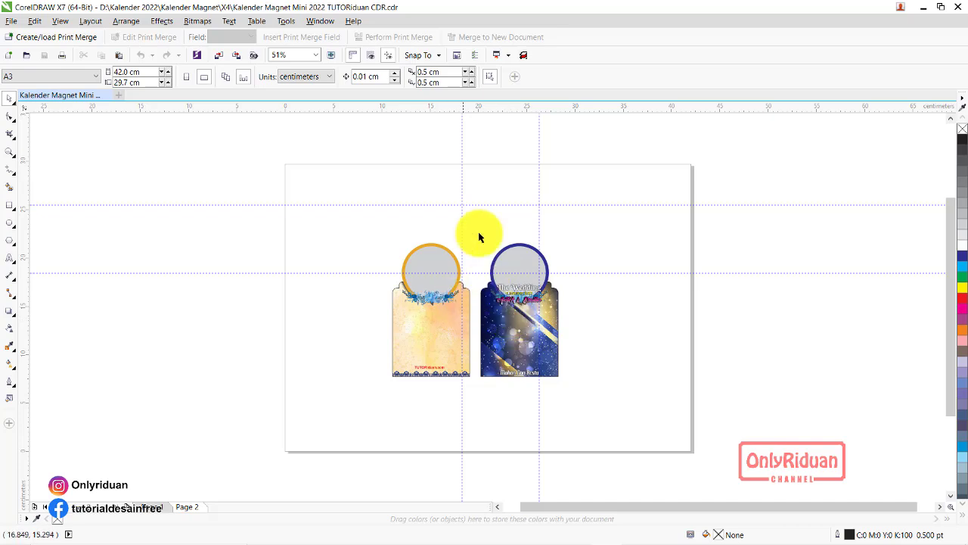
pyautogui.click(9, 153)
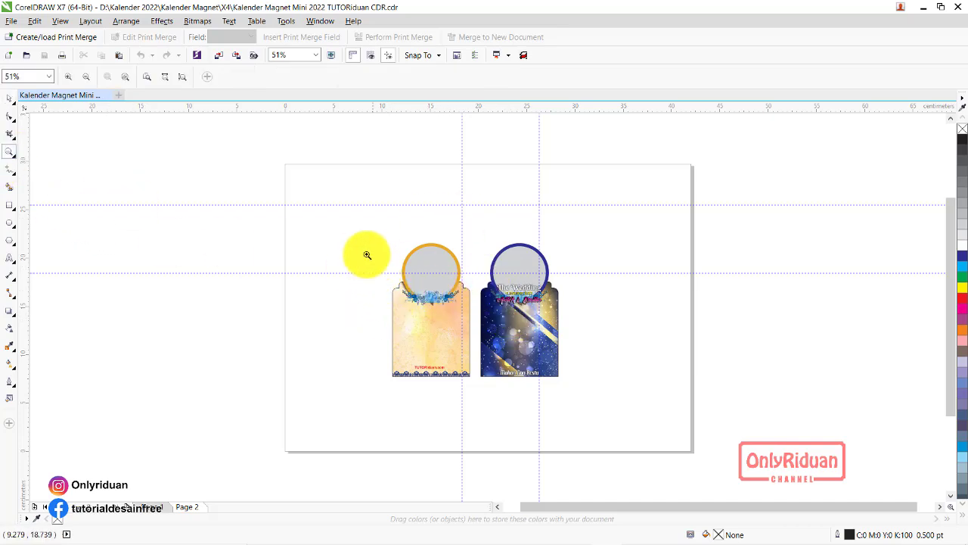
pyautogui.moveTo(363, 224); pyautogui.dragTo(500, 395)
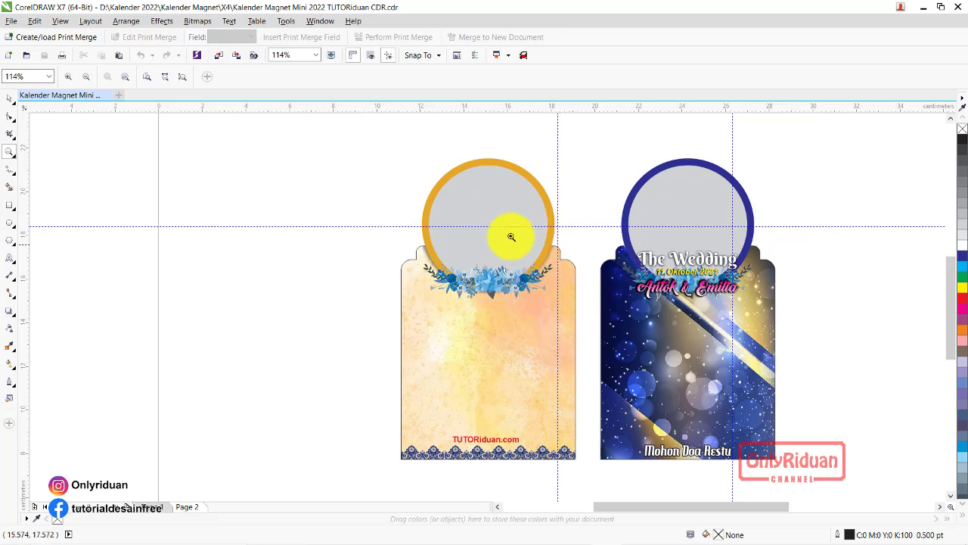
pyautogui.moveTo(367, 131); pyautogui.dragTo(575, 306)
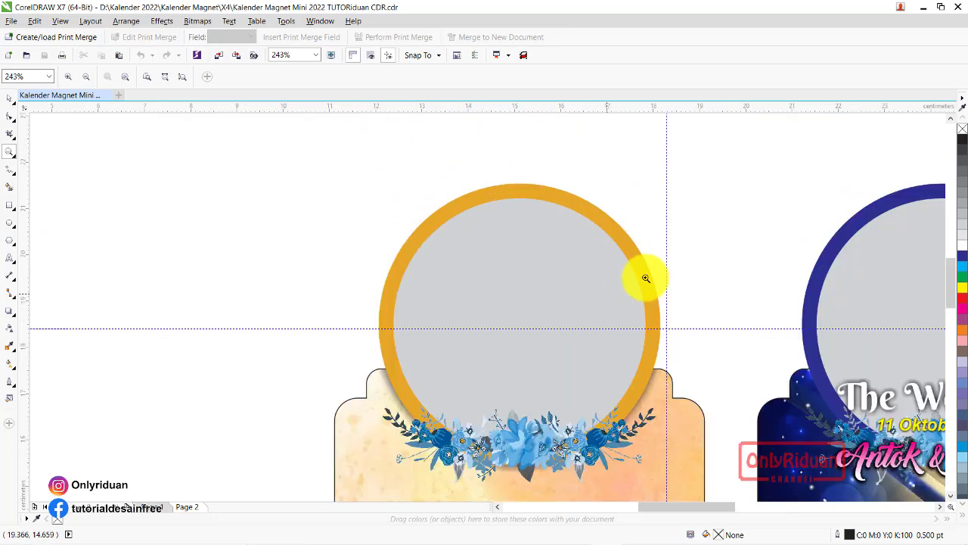
pyautogui.press('space')
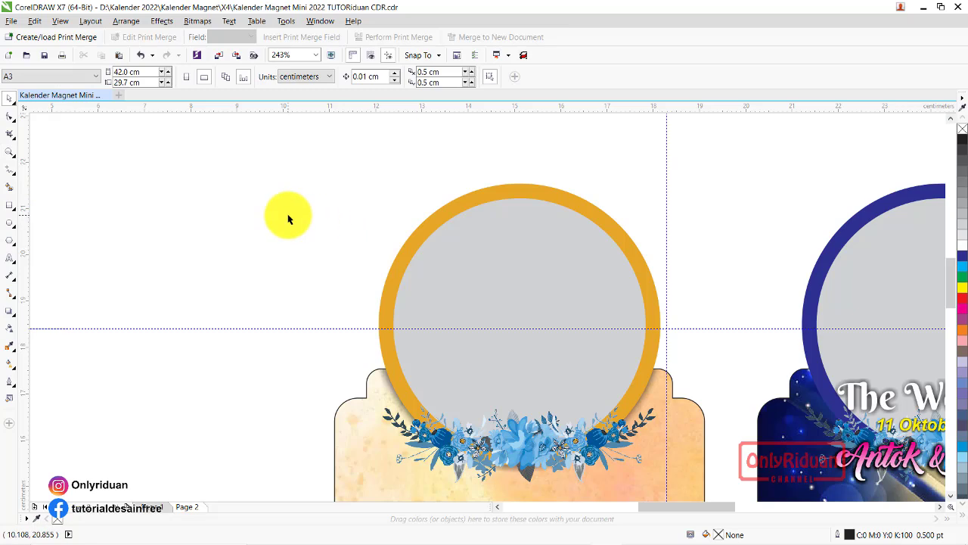
# Step: Import IMG_20200920_132403.jpg and place it left of the orange circle frame
pyautogui.click(11, 20)
pyautogui.click(33, 203)
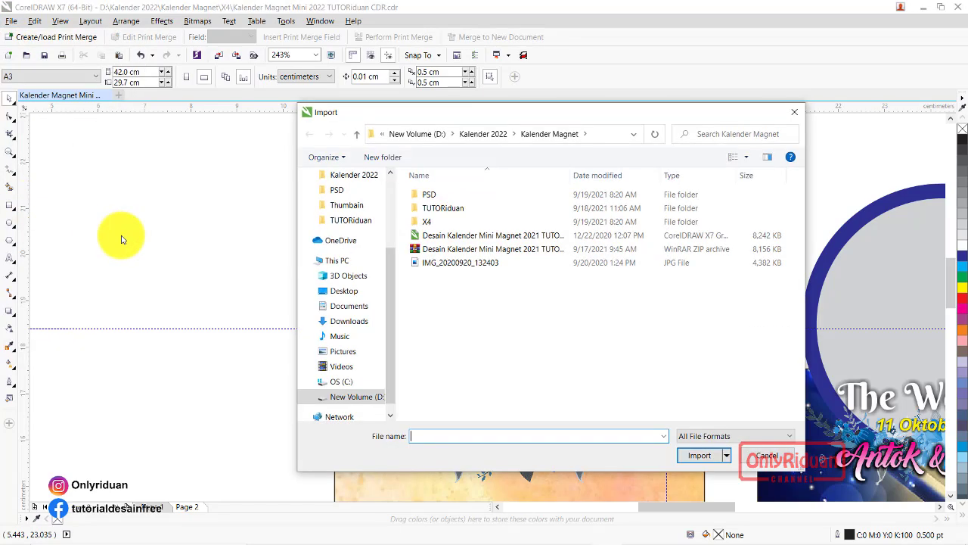
pyautogui.click(449, 264)
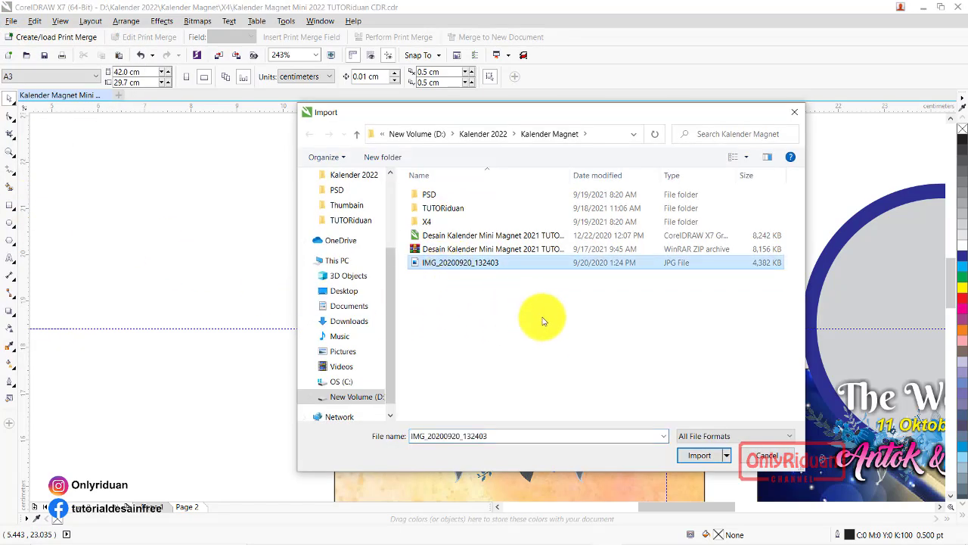
pyautogui.click(697, 456)
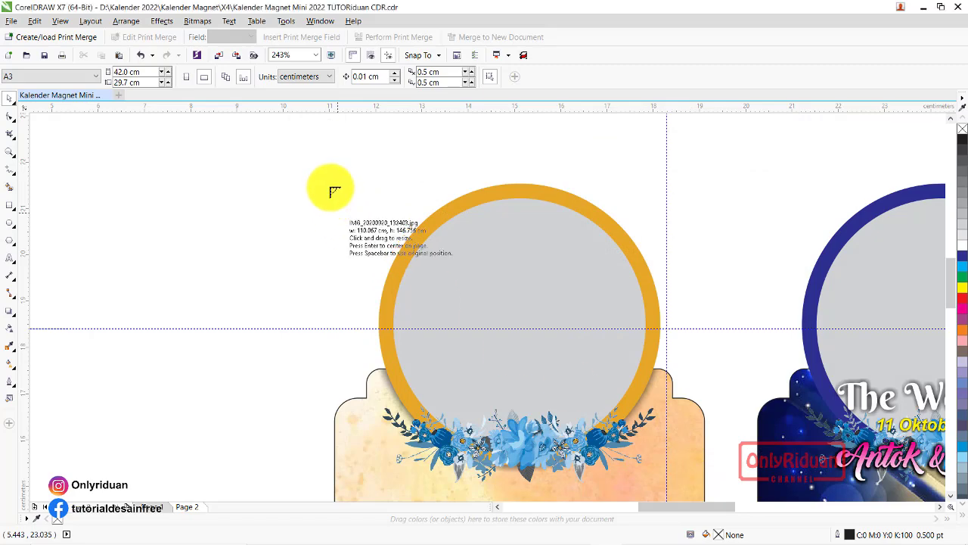
pyautogui.moveTo(295, 115)
pyautogui.mouseDown()
pyautogui.moveTo(637, 456)
pyautogui.moveTo(643, 492)
pyautogui.mouseUp()
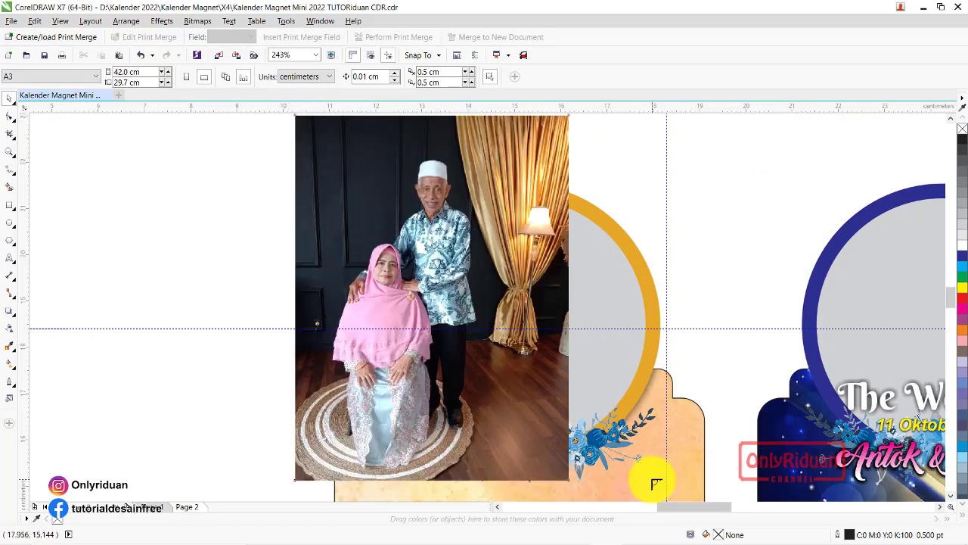
pyautogui.moveTo(482, 308)
pyautogui.mouseDown()
pyautogui.moveTo(492, 295)
pyautogui.moveTo(205, 270)
pyautogui.mouseUp()
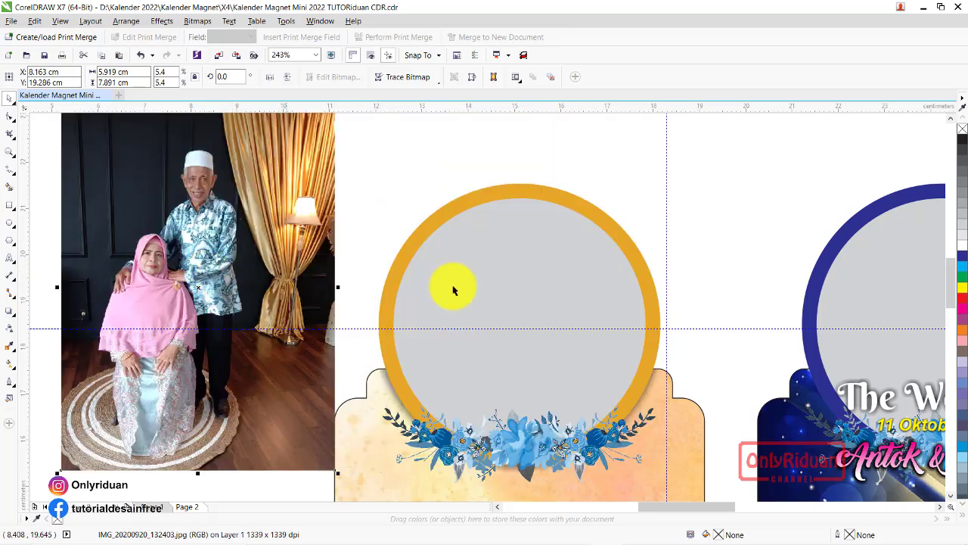
# Step: PowerClip the photo into the orange circle, then undo it
pyautogui.rightClick(230, 198)
pyautogui.click(368, 285)
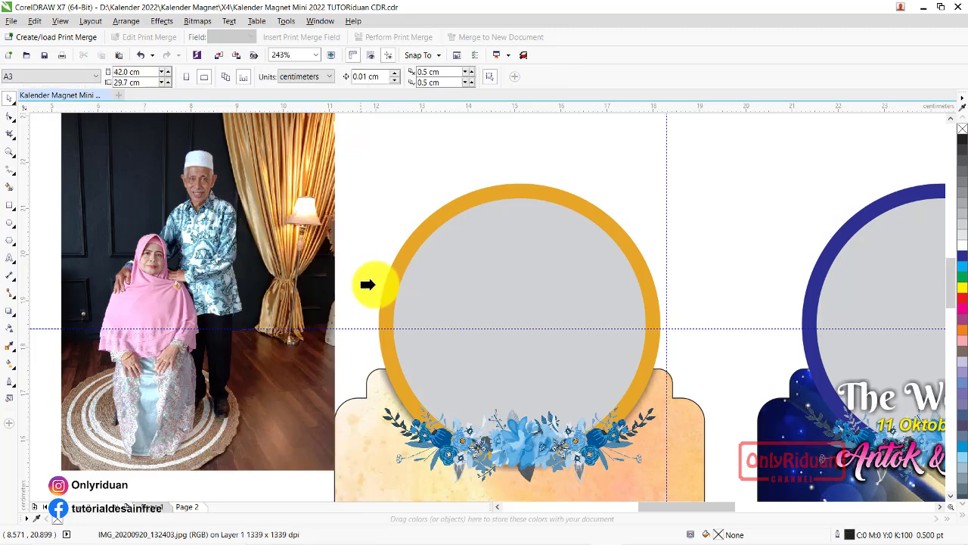
pyautogui.click(472, 268)
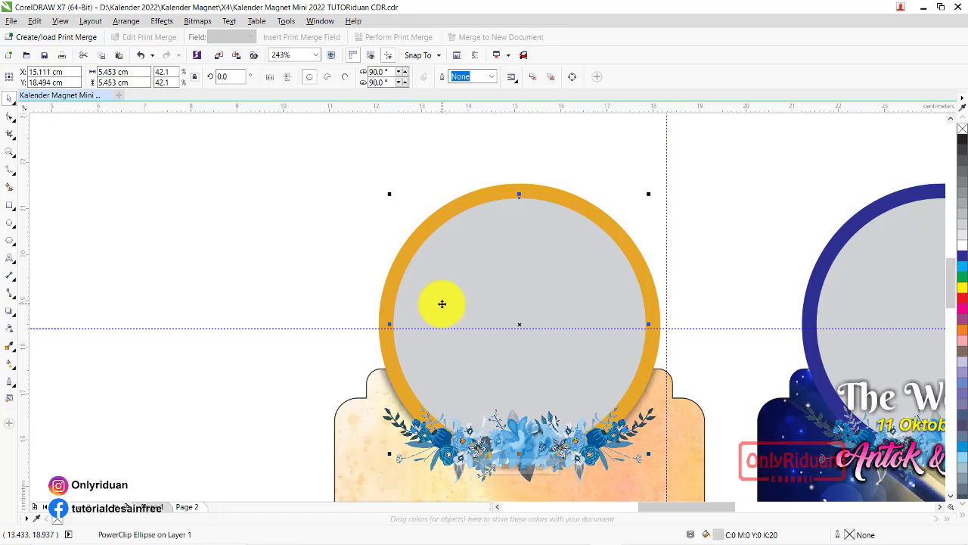
pyautogui.hotkey('ctrl', 'z')
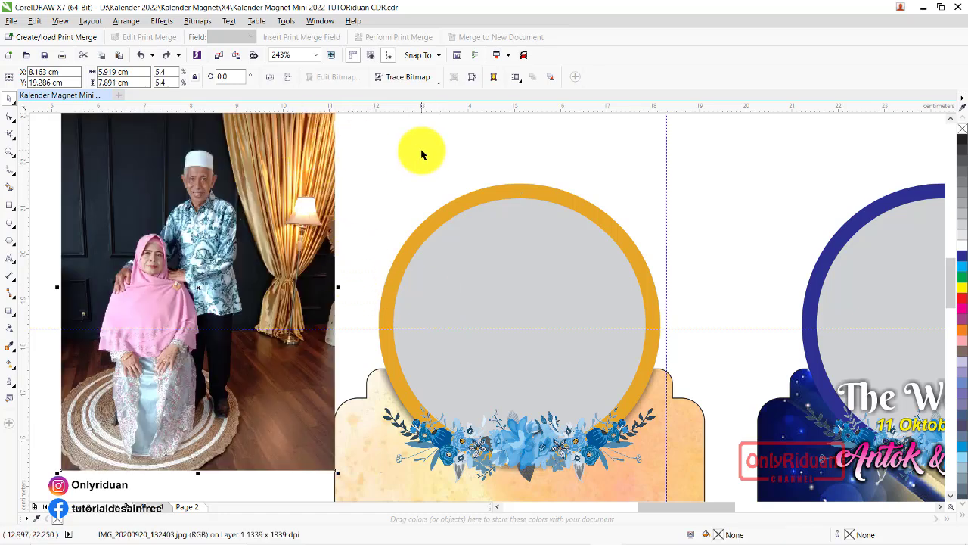
# Step: Review the Workspace > PowerClip Frame preferences in Options and accept with OK
pyautogui.click(287, 21)
pyautogui.click(290, 35)
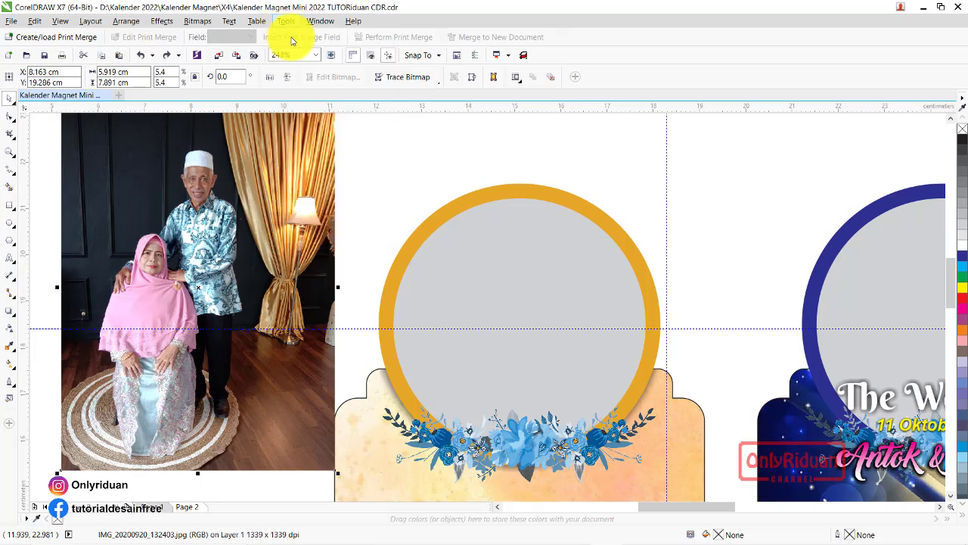
pyautogui.click(99, 147)
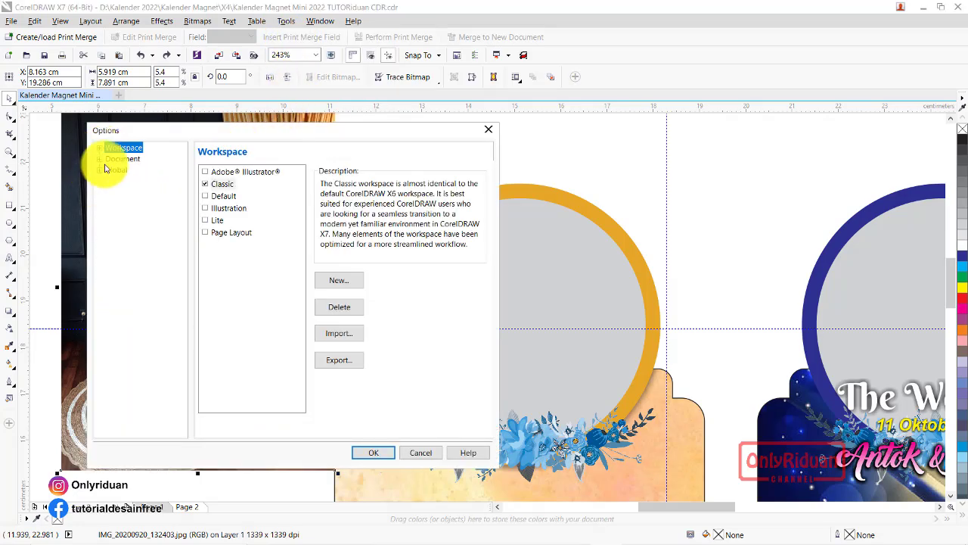
pyautogui.click(99, 148)
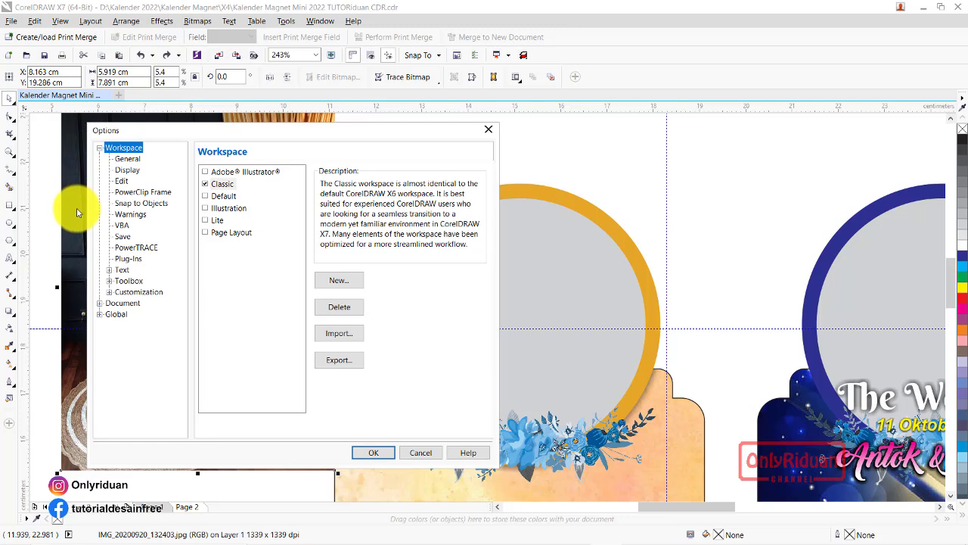
pyautogui.click(137, 194)
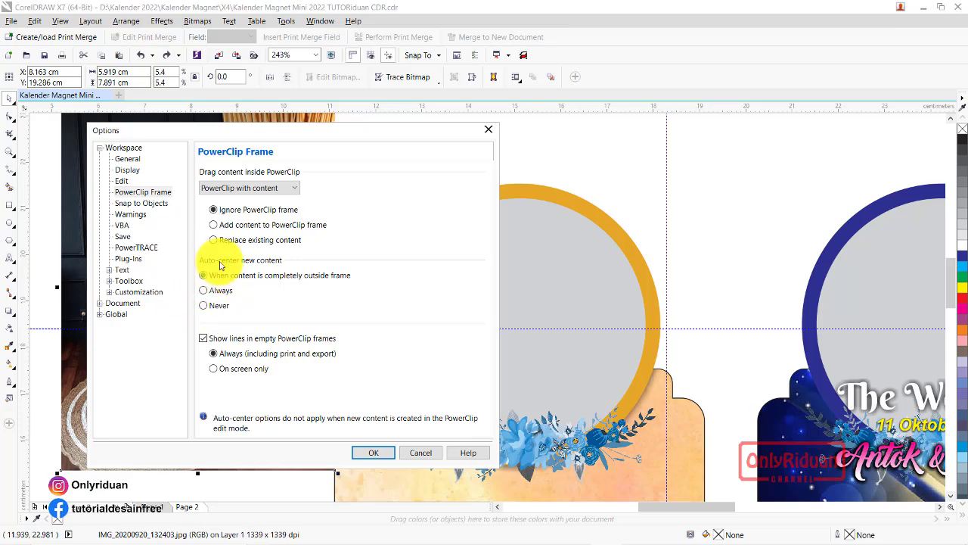
pyautogui.click(373, 454)
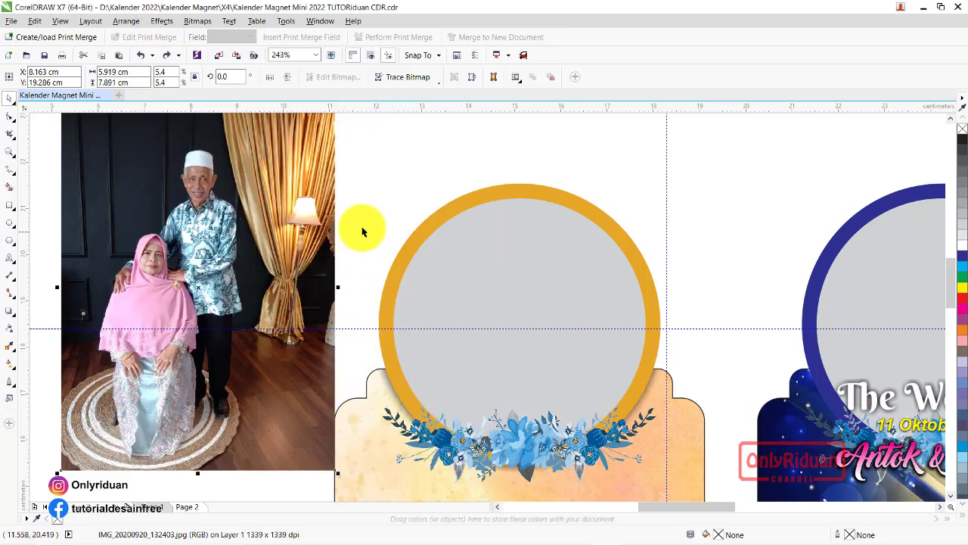
# Step: PowerClip the couple photo inside the orange-ringed circle and enter Edit PowerClip
pyautogui.rightClick(233, 203)
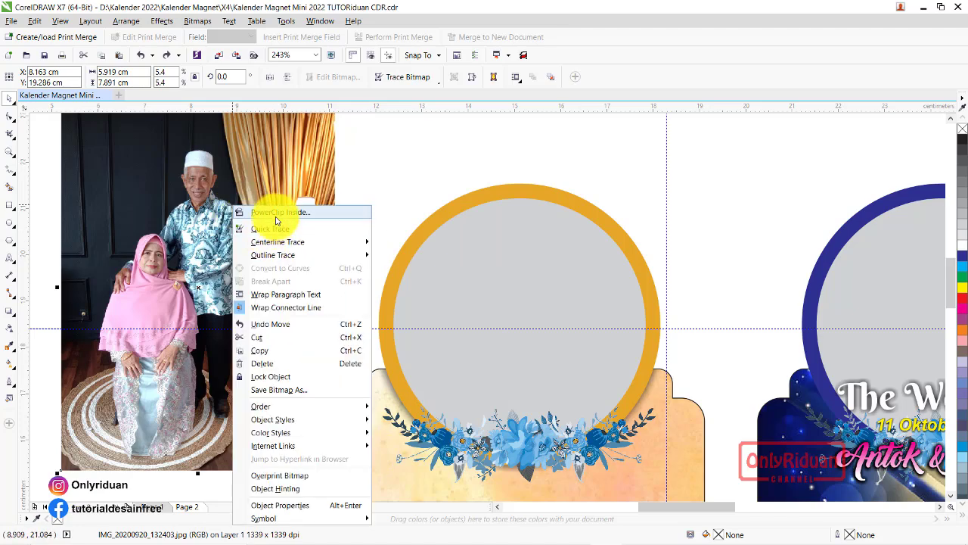
pyautogui.press('Escape')
pyautogui.click(478, 304)
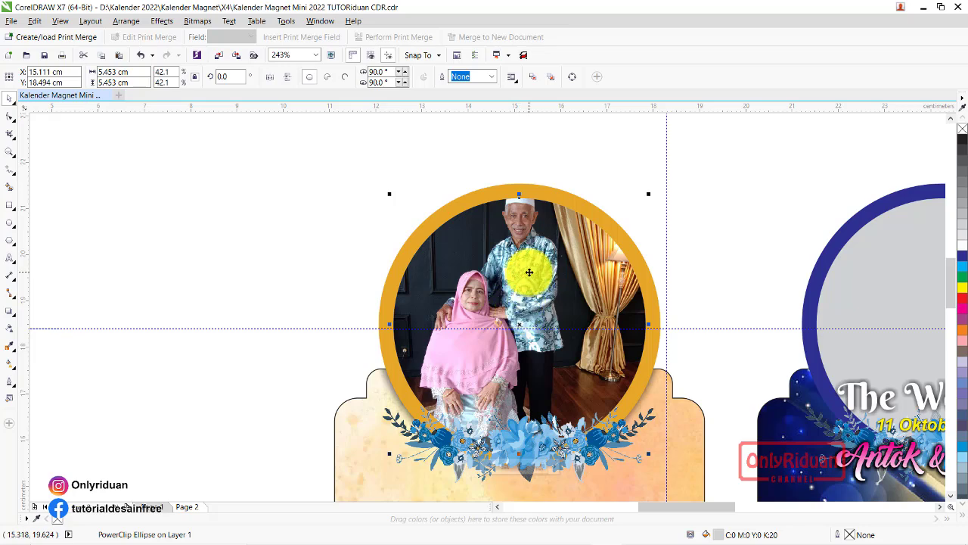
pyautogui.rightClick(529, 284)
pyautogui.click(569, 238)
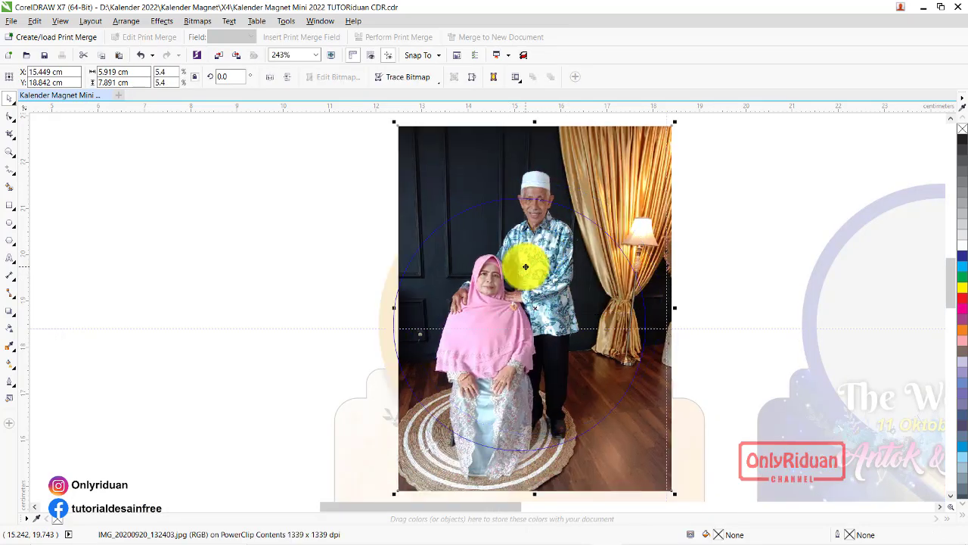
# Step: Shift the photo slightly up-left and enlarge it a little within the frame
pyautogui.moveTo(526, 267); pyautogui.dragTo(521, 257)
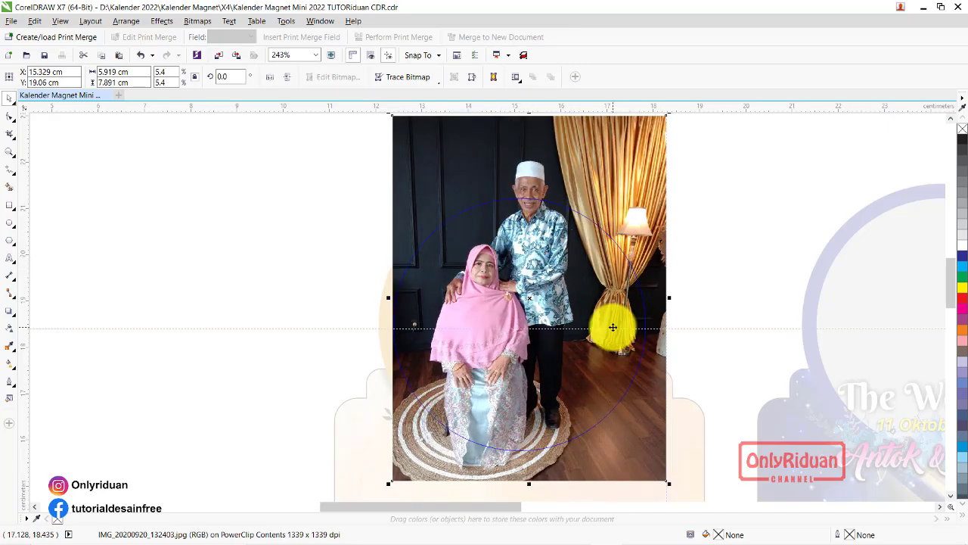
pyautogui.click(951, 119)
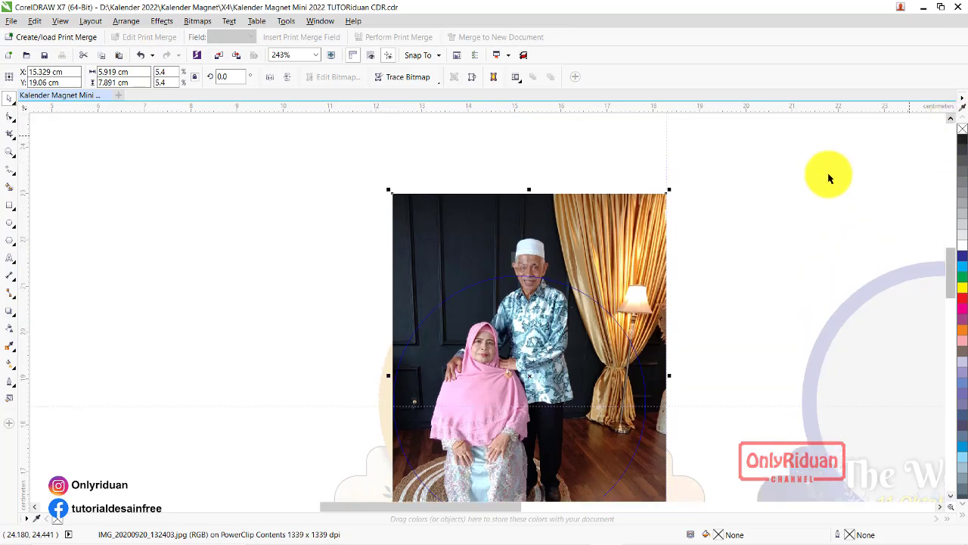
pyautogui.moveTo(671, 189); pyautogui.dragTo(676, 173)
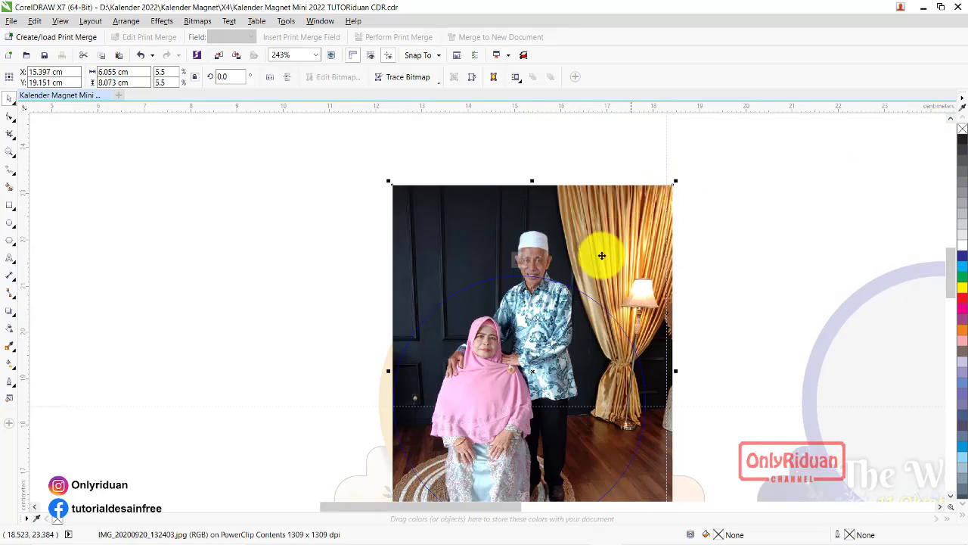
pyautogui.scroll(-2, 583, 282)
pyautogui.scroll(2, 593, 365)
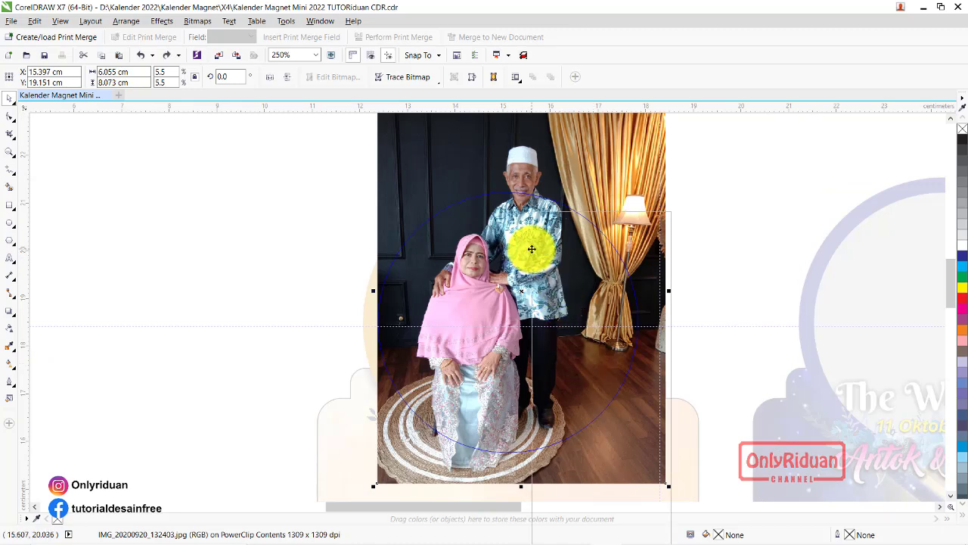
# Step: Adjust the framed photo via its context menu, leaving it at 5.5% (6.055 × 8.073 cm)
pyautogui.rightClick(532, 248)
pyautogui.click(714, 227)
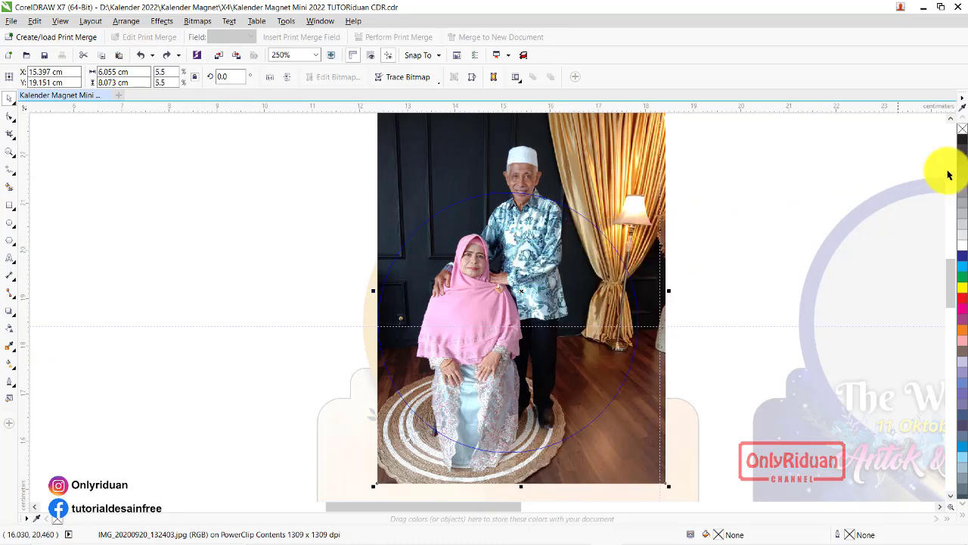
pyautogui.click(951, 117)
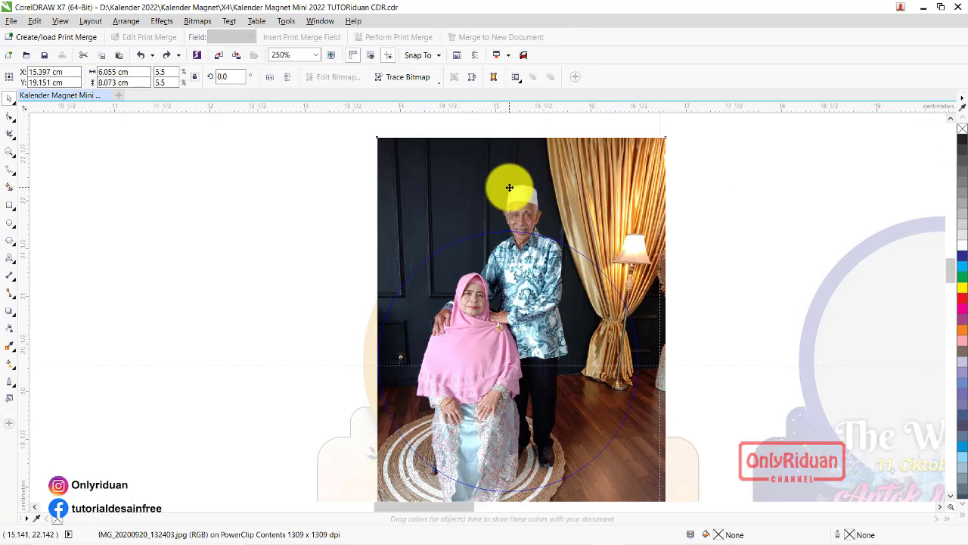
pyautogui.scroll(1, 509, 187)
pyautogui.scroll(1, 555, 199)
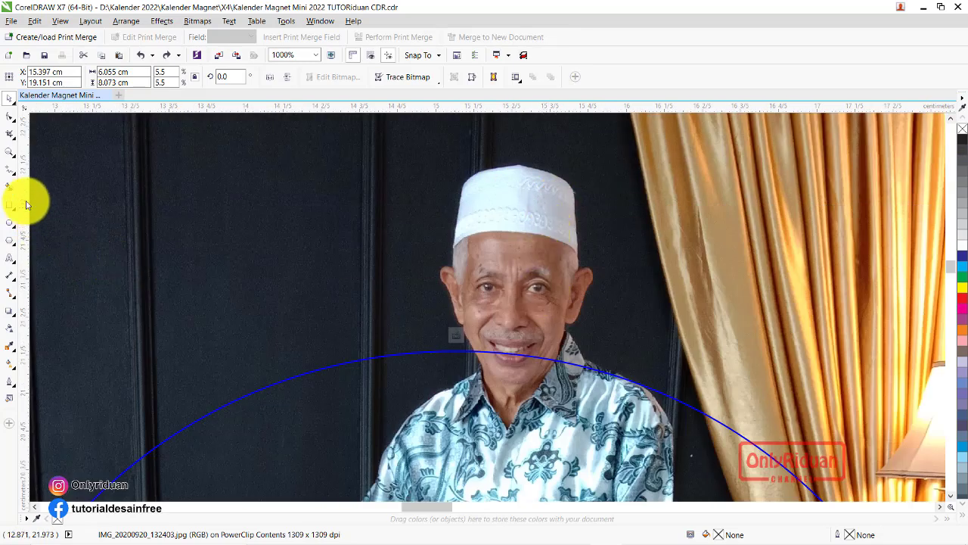
# Step: Start a yellow hairline Bezier path at the man's head with its first nodes
pyautogui.click(13, 173)
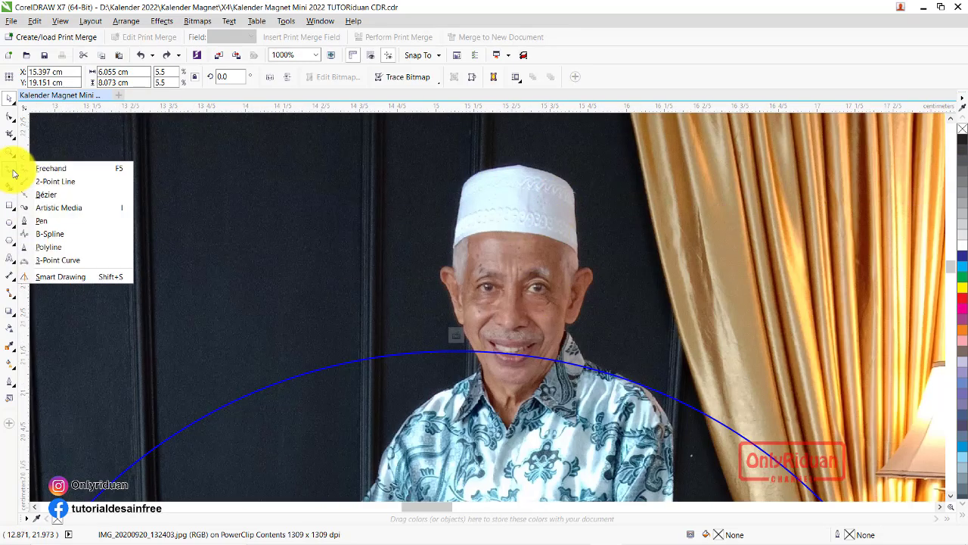
pyautogui.click(34, 219)
pyautogui.scroll(1, 485, 356)
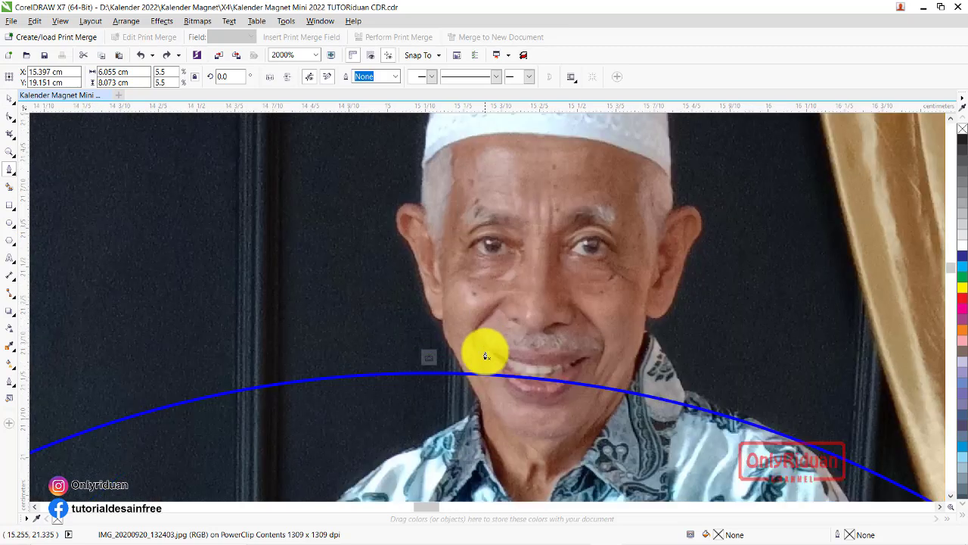
pyautogui.click(476, 395)
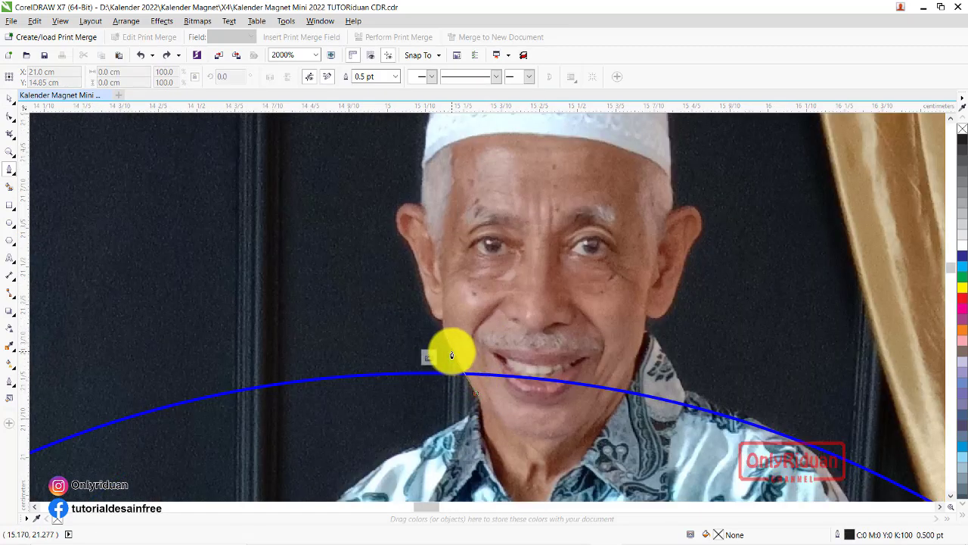
pyautogui.click(452, 352)
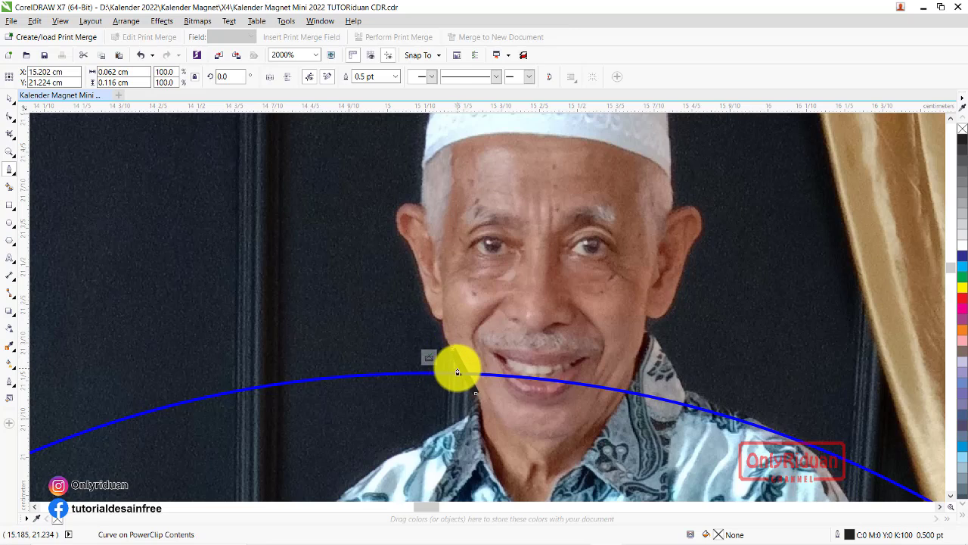
pyautogui.click(395, 76)
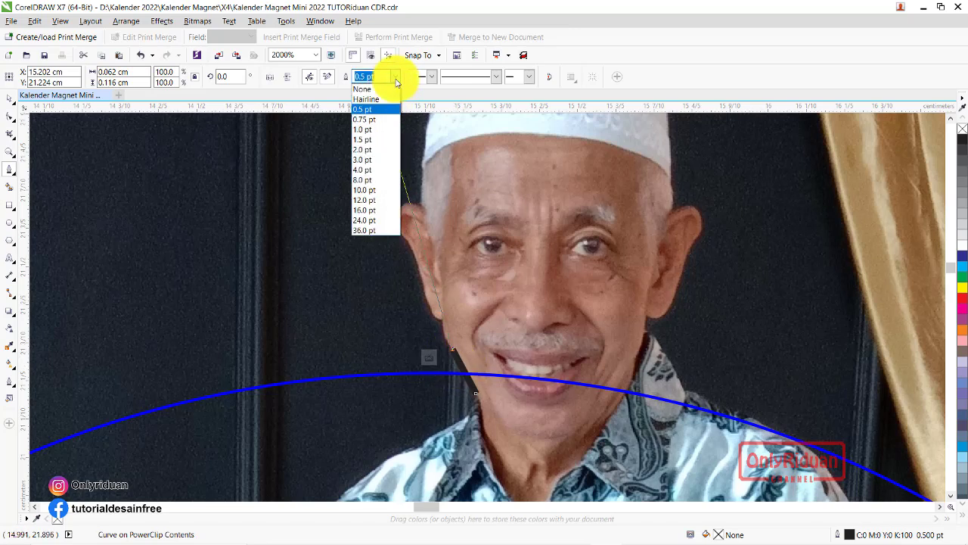
pyautogui.click(370, 99)
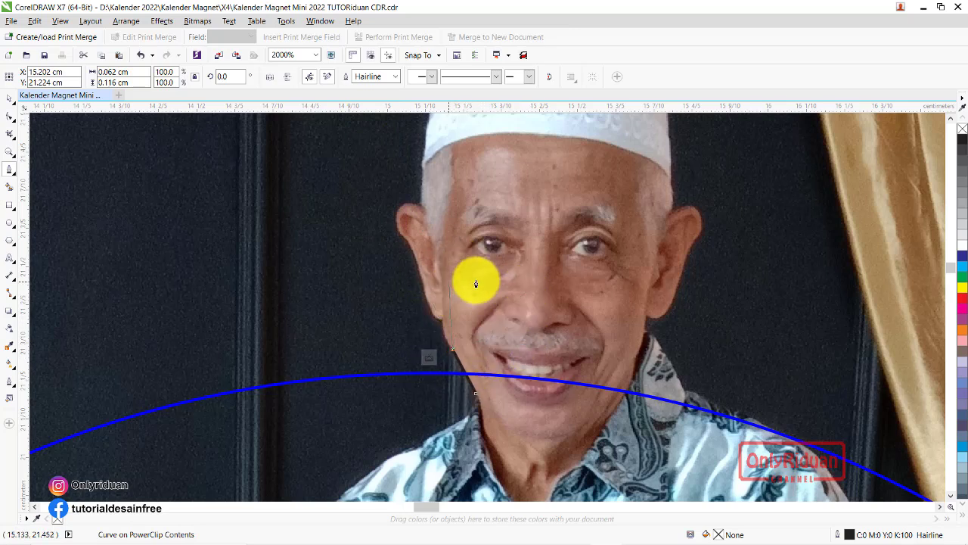
pyautogui.click(453, 350)
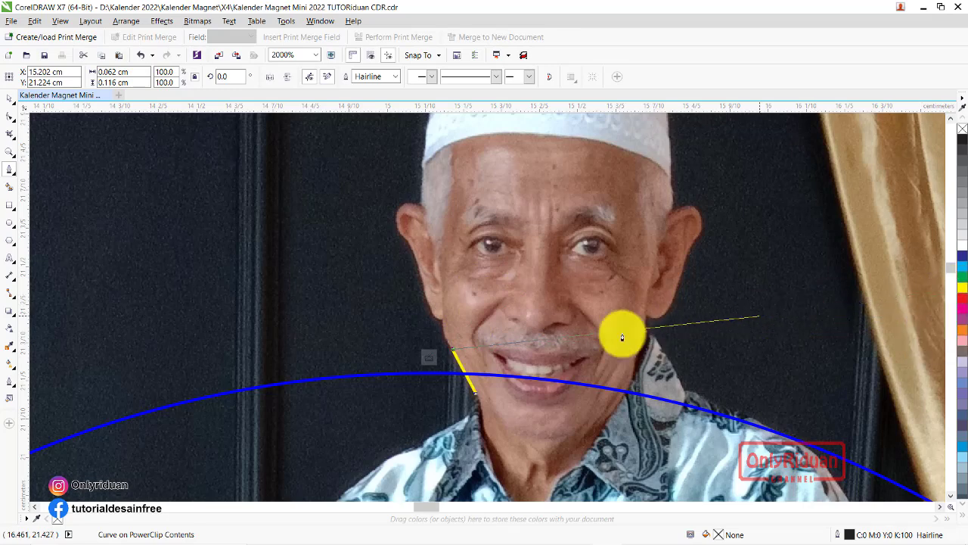
pyautogui.moveTo(963, 293); pyautogui.dragTo(452, 345)
# Step: Extend the path up the man's jaw and cheek and around his left ear
pyautogui.scroll(1, 454, 343)
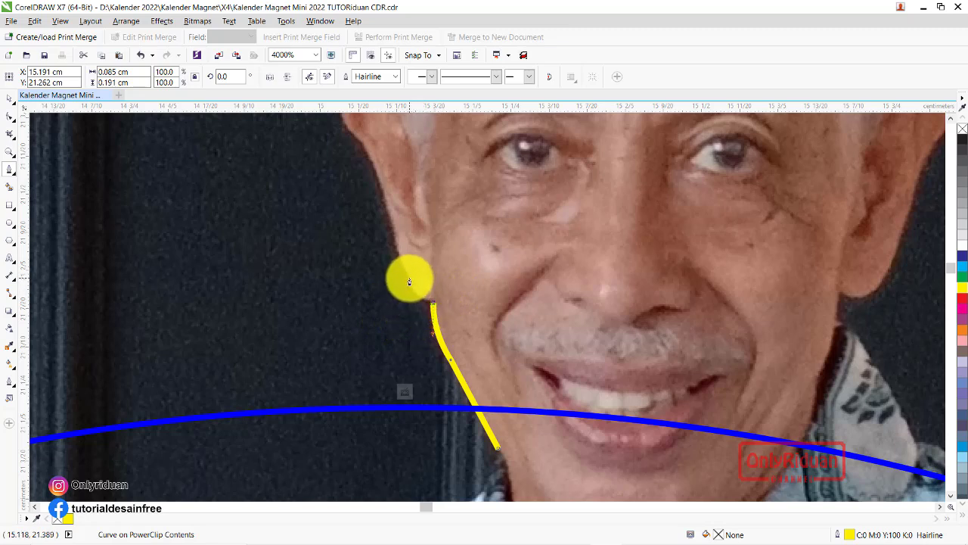
pyautogui.moveTo(413, 294); pyautogui.dragTo(405, 264)
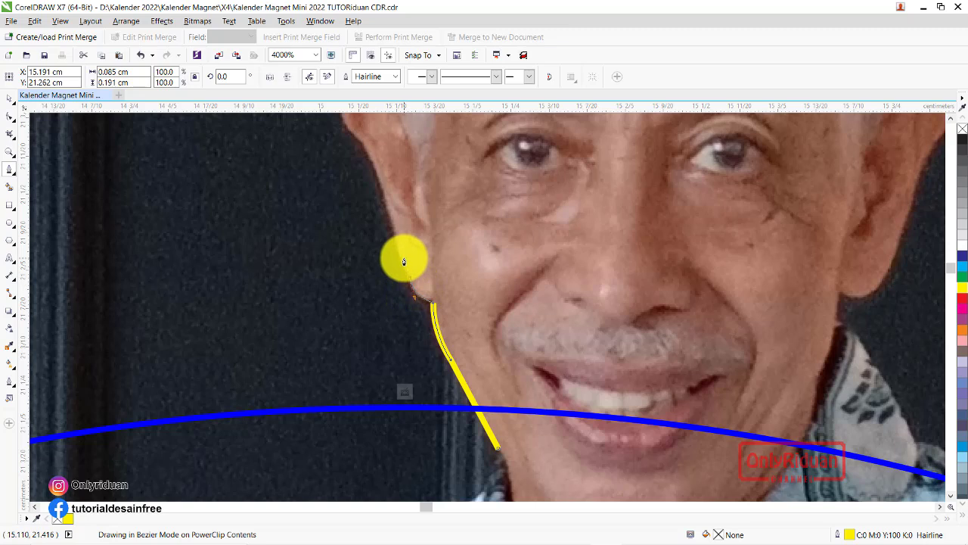
pyautogui.hotkey('ctrl', 'z')
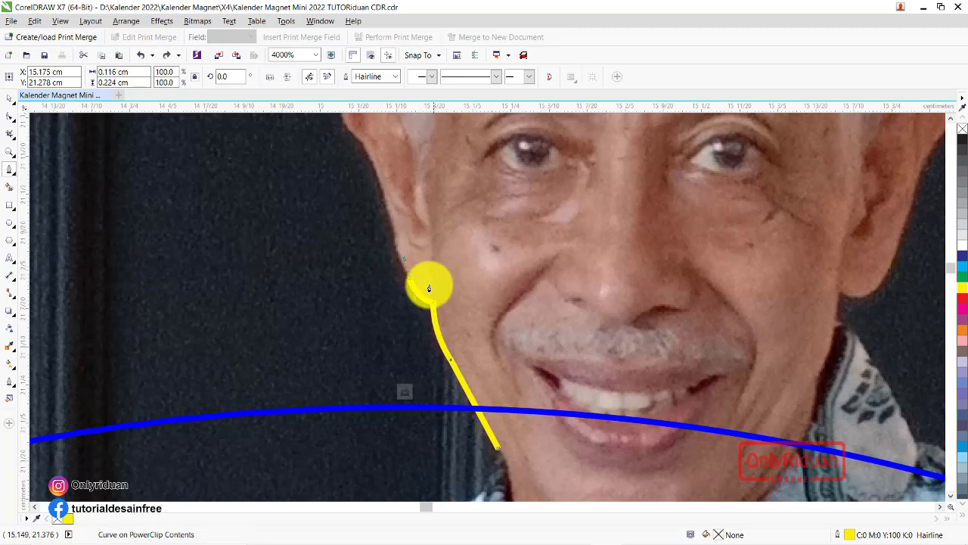
pyautogui.moveTo(414, 297)
pyautogui.mouseDown()
pyautogui.moveTo(414, 262)
pyautogui.moveTo(414, 285)
pyautogui.moveTo(394, 288)
pyautogui.moveTo(396, 216)
pyautogui.mouseUp()
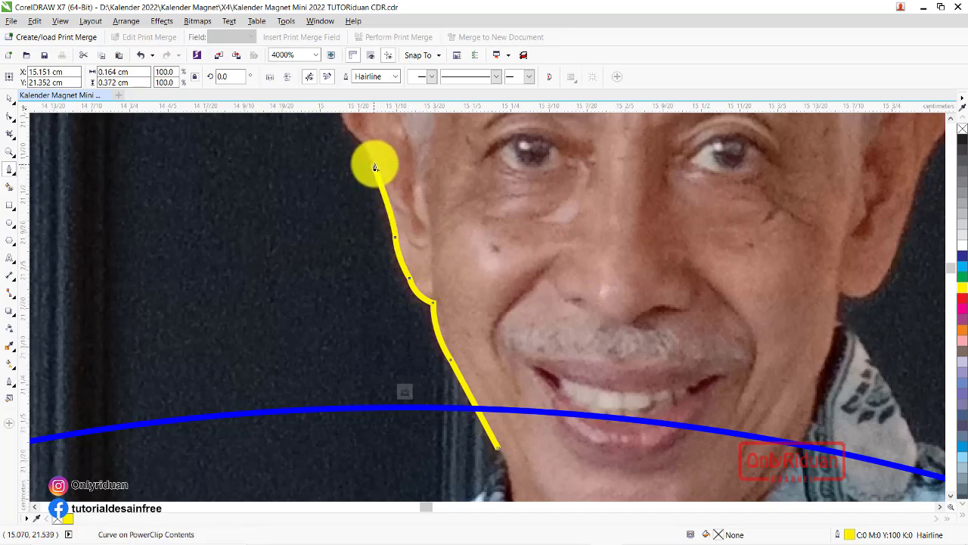
pyautogui.scroll(3, 373, 168)
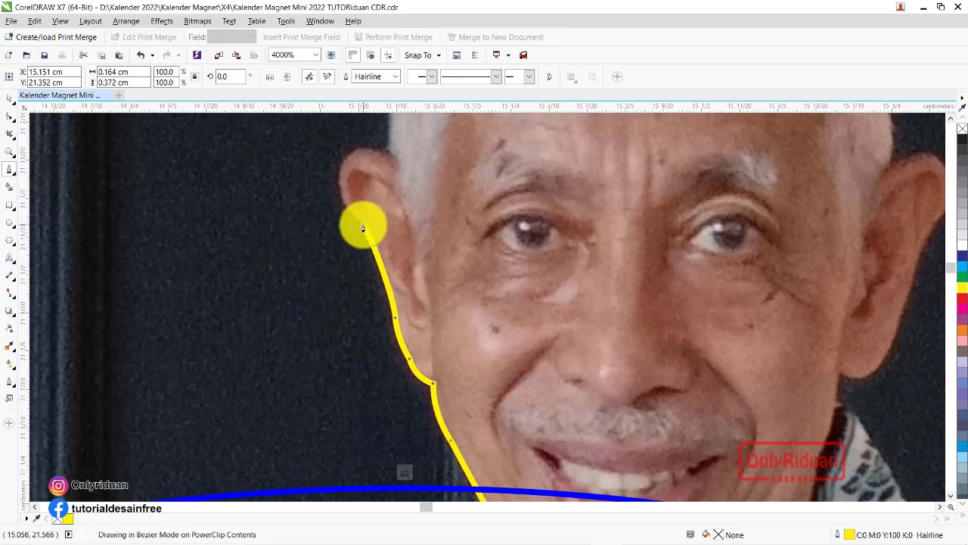
pyautogui.scroll(3, 363, 227)
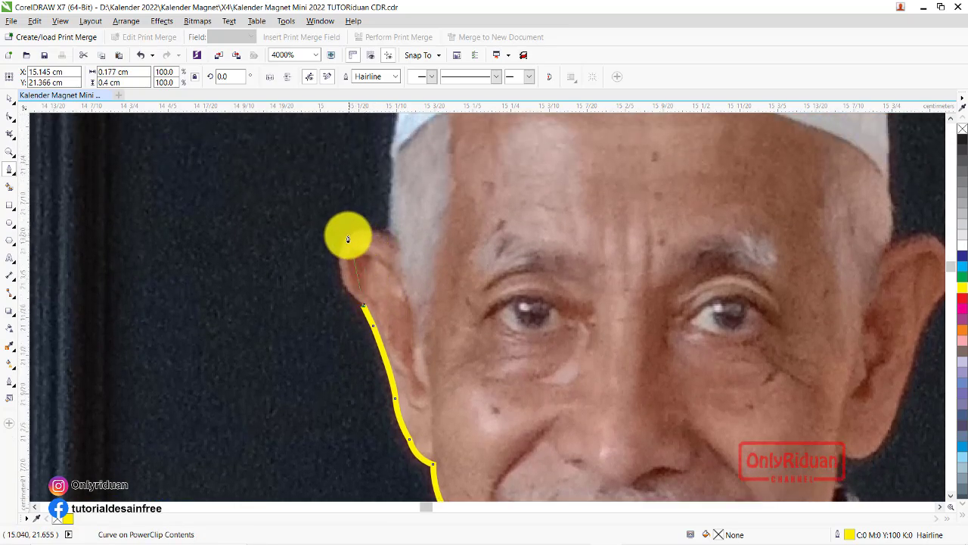
pyautogui.moveTo(348, 239); pyautogui.dragTo(373, 196)
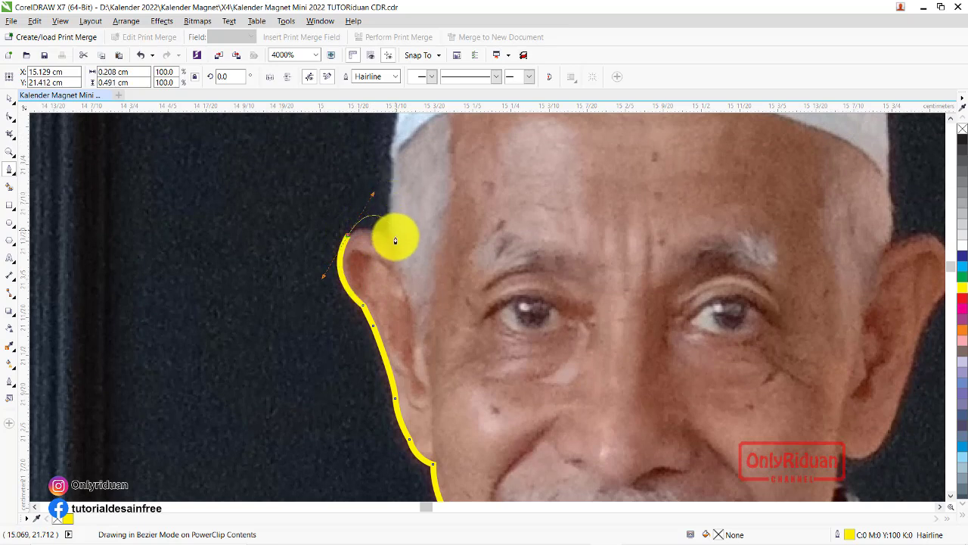
pyautogui.click(347, 241)
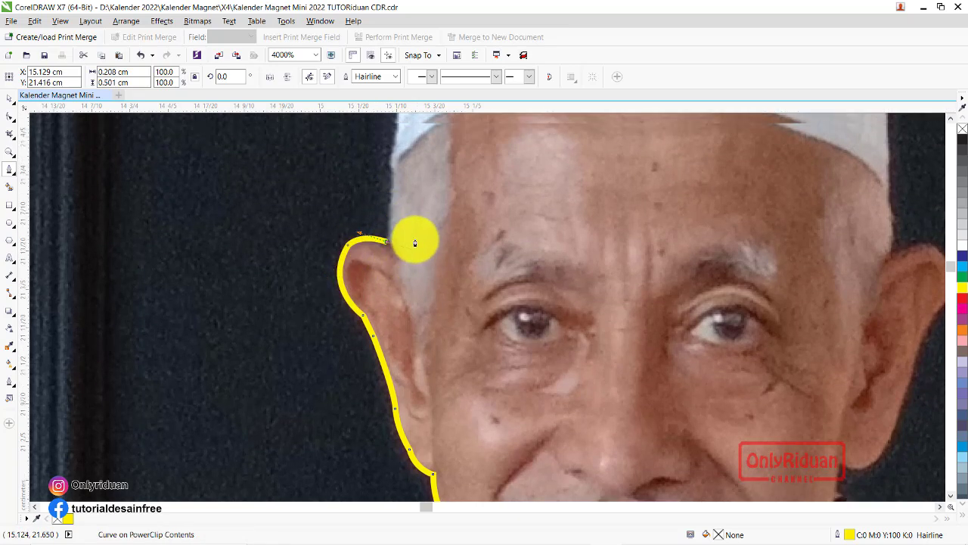
pyautogui.scroll(2, 415, 242)
pyautogui.click(387, 301)
pyautogui.click(387, 299)
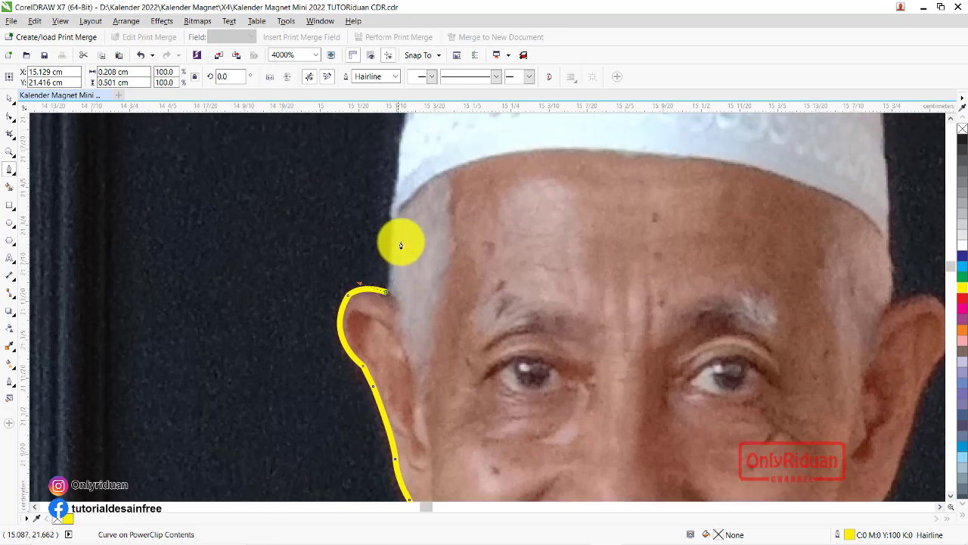
# Step: Continue the path up the temple and the cap's left edge to its top-left corner
pyautogui.click(397, 231)
pyautogui.scroll(1, 397, 242)
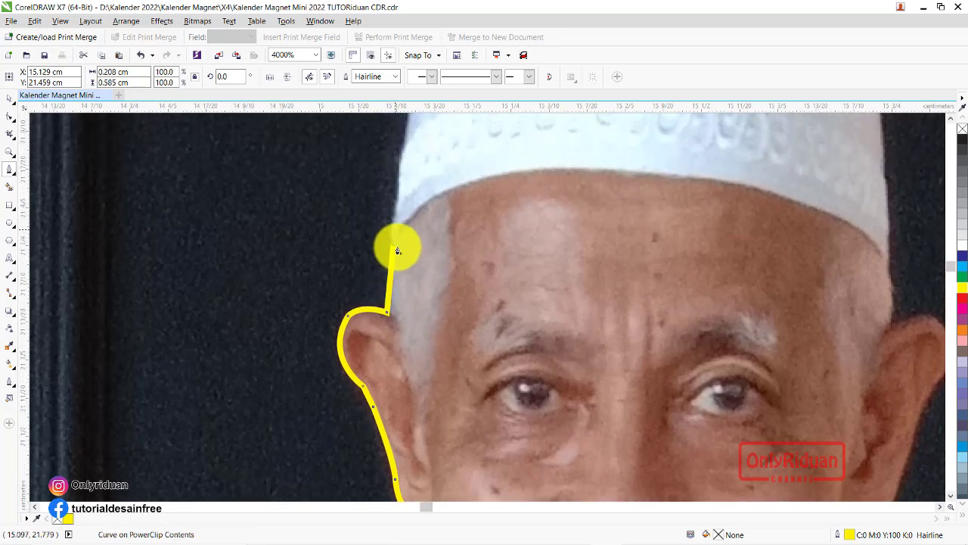
pyautogui.click(399, 203)
pyautogui.scroll(5, 401, 212)
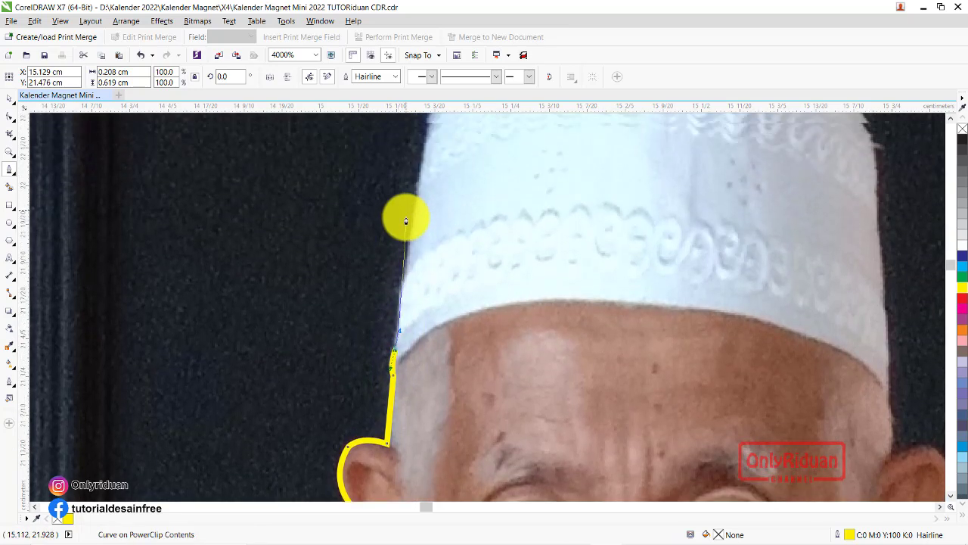
pyautogui.scroll(1, 405, 221)
pyautogui.click(395, 362)
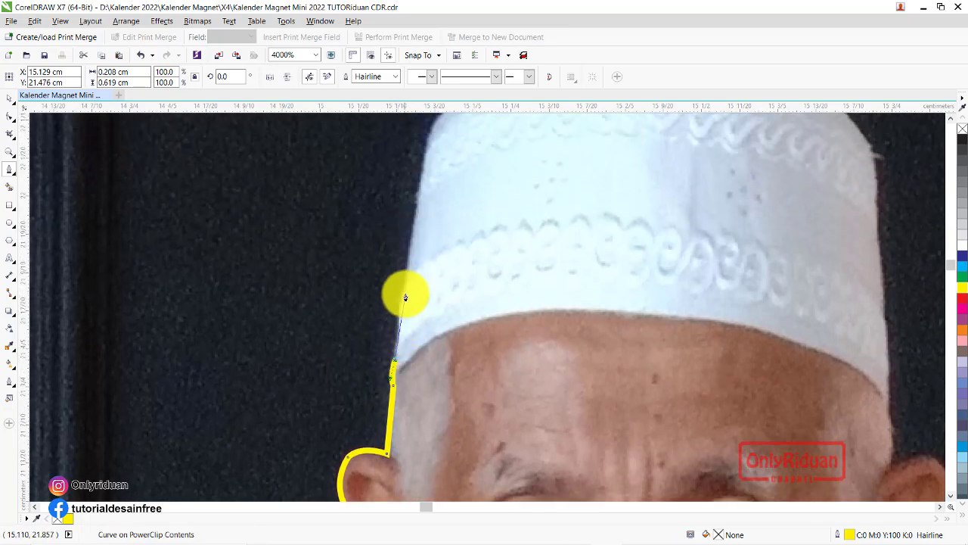
pyautogui.click(407, 279)
pyautogui.scroll(1, 404, 265)
pyautogui.scroll(1, 409, 263)
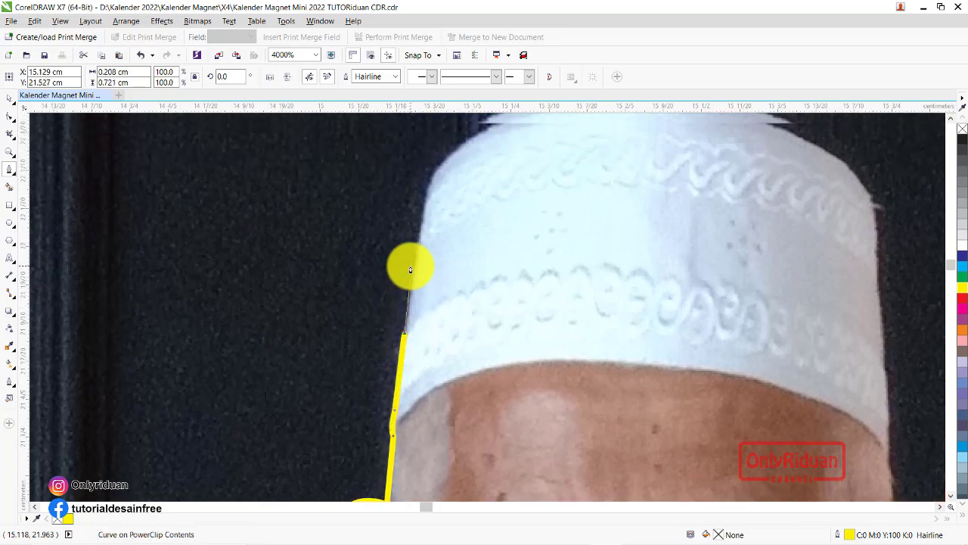
pyautogui.scroll(1, 420, 250)
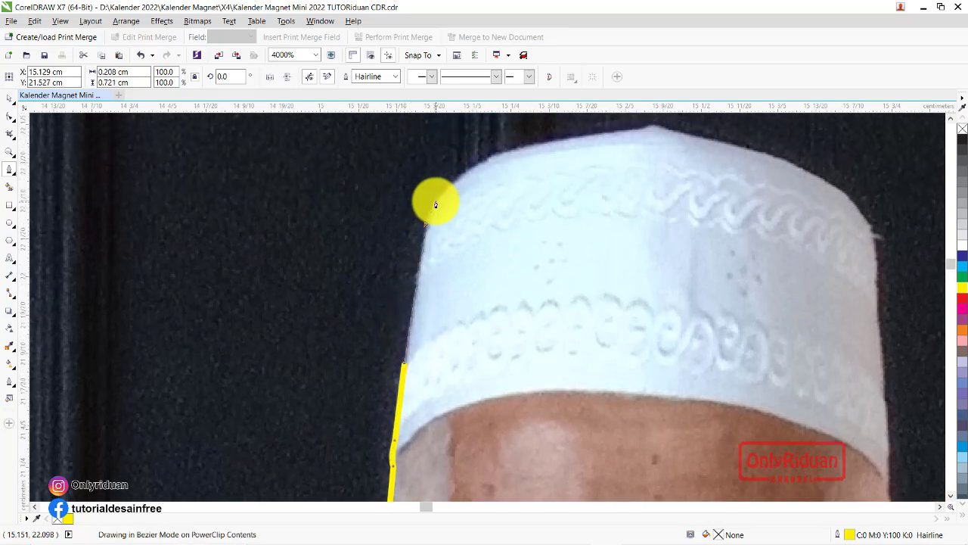
pyautogui.click(428, 216)
pyautogui.scroll(4, 437, 210)
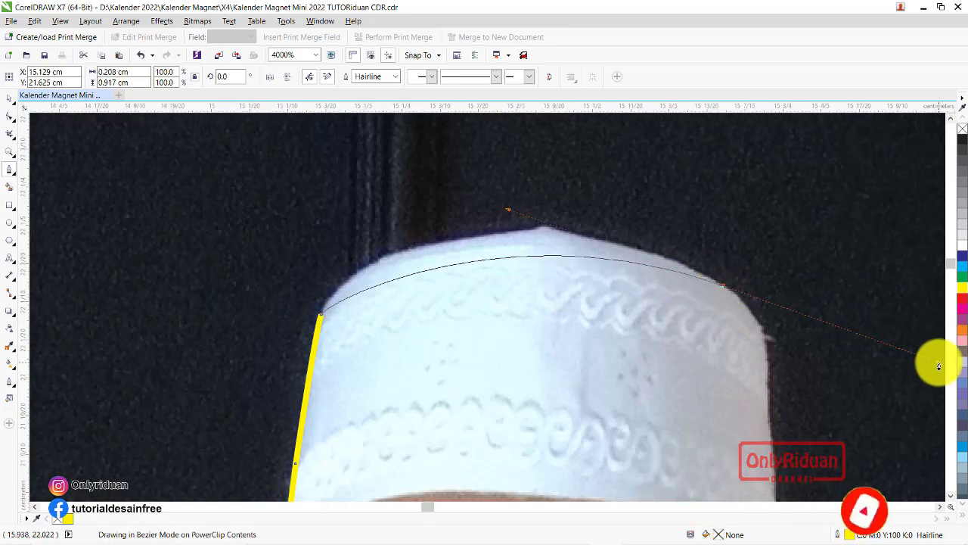
# Step: Curve the outline over the cap top and run it down the cap's right side
pyautogui.moveTo(541, 286)
pyautogui.mouseDown()
pyautogui.moveTo(773, 418)
pyautogui.moveTo(788, 414)
pyautogui.mouseUp()
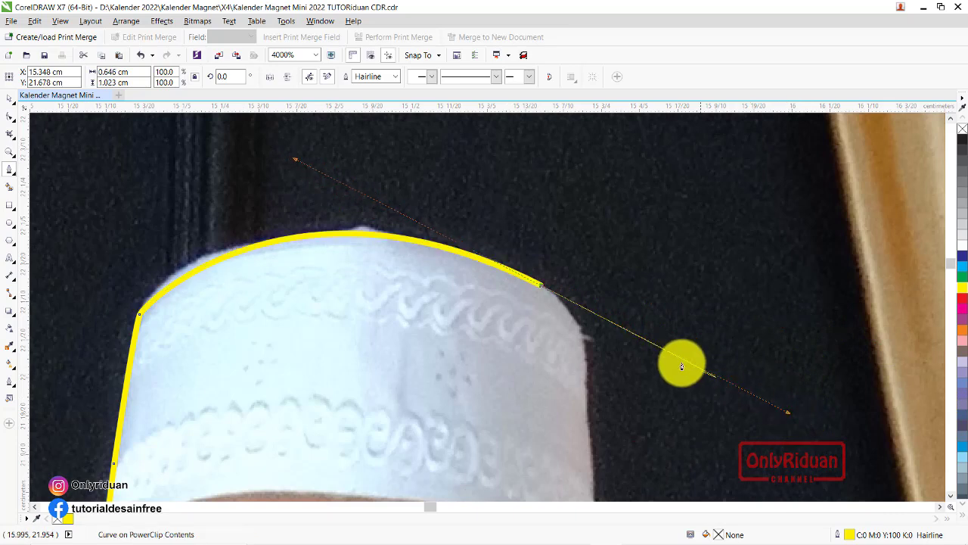
pyautogui.click(545, 299)
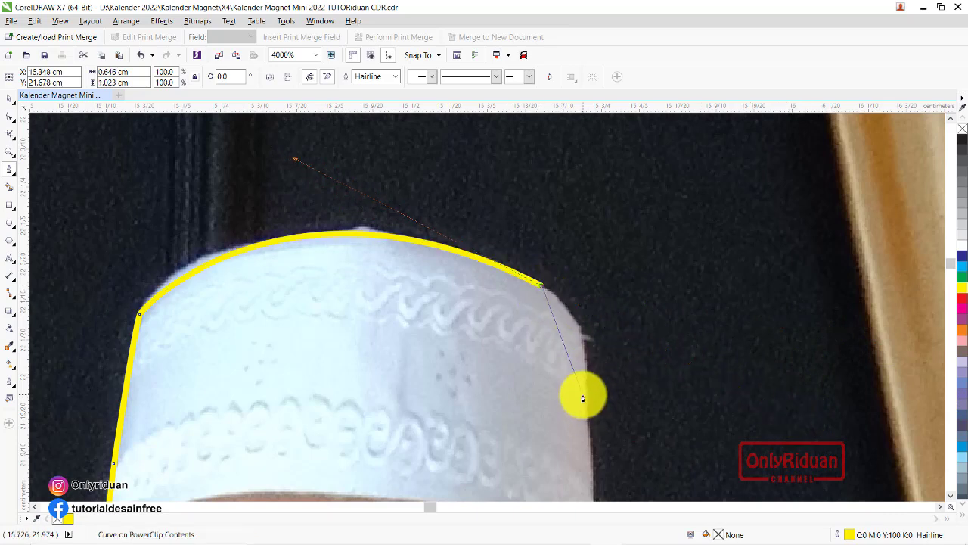
pyautogui.moveTo(584, 387); pyautogui.dragTo(579, 460)
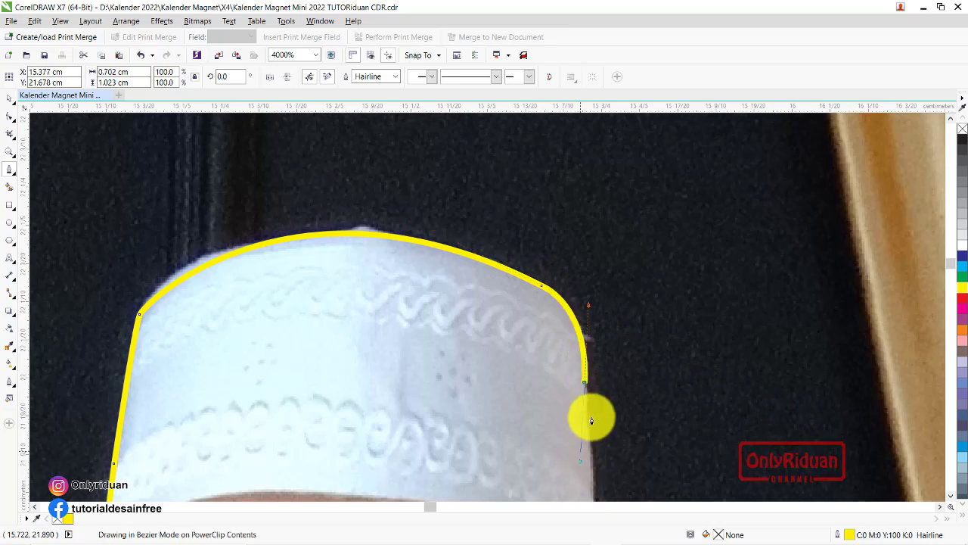
pyautogui.scroll(-1, 621, 393)
pyautogui.scroll(-4, 623, 383)
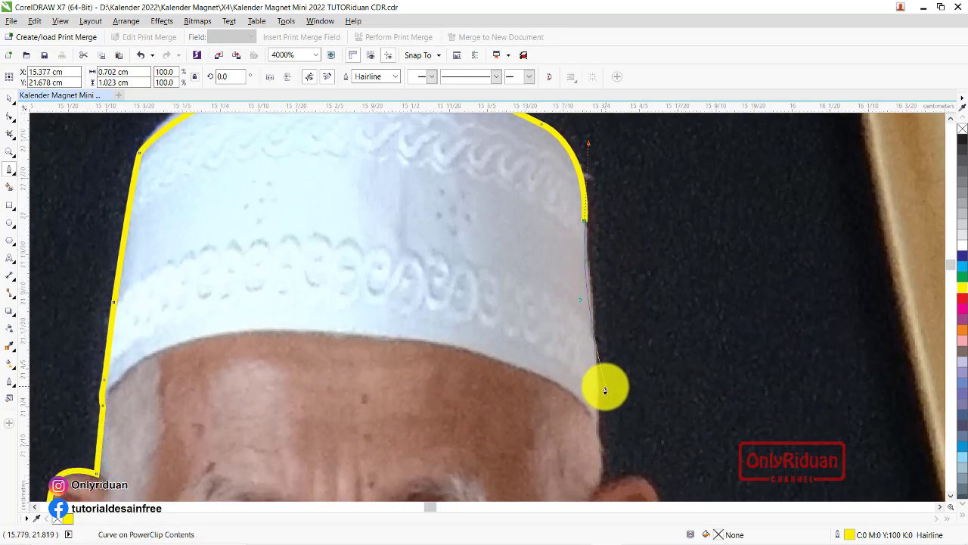
pyautogui.click(594, 342)
pyautogui.scroll(-3, 598, 340)
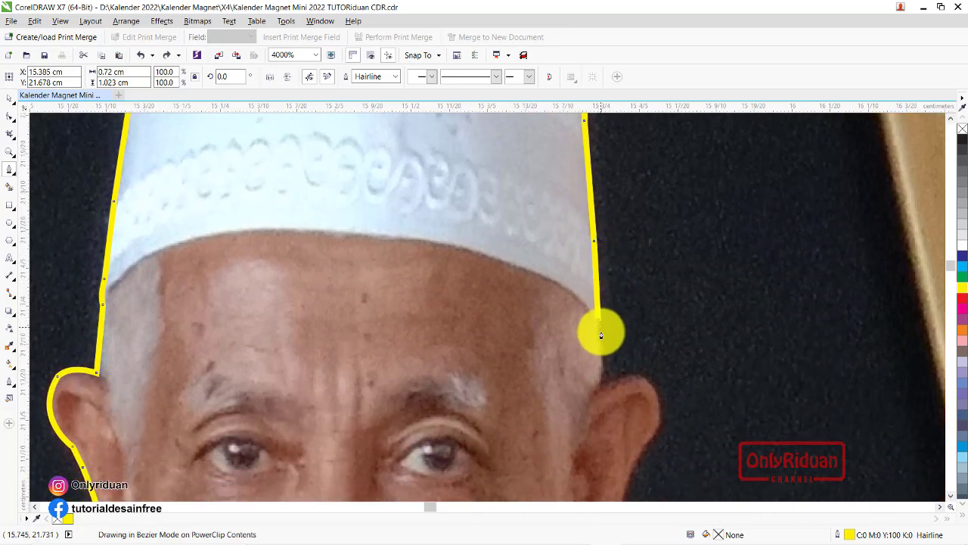
pyautogui.moveTo(599, 338); pyautogui.dragTo(603, 384)
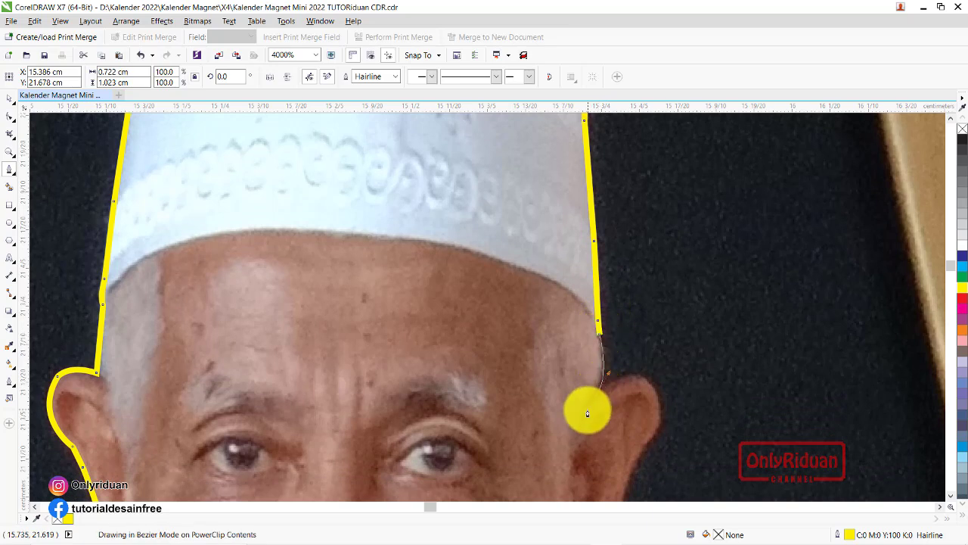
pyautogui.click(600, 391)
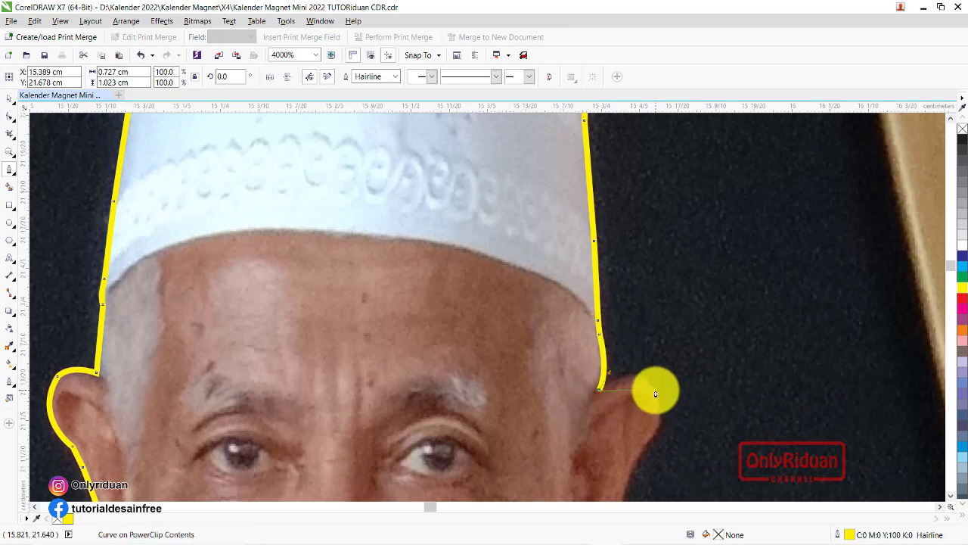
# Step: Trace the outline over and around the man's right ear to its bottom
pyautogui.moveTo(655, 393); pyautogui.dragTo(671, 422)
pyautogui.scroll(-1, 677, 418)
pyautogui.scroll(-1, 679, 403)
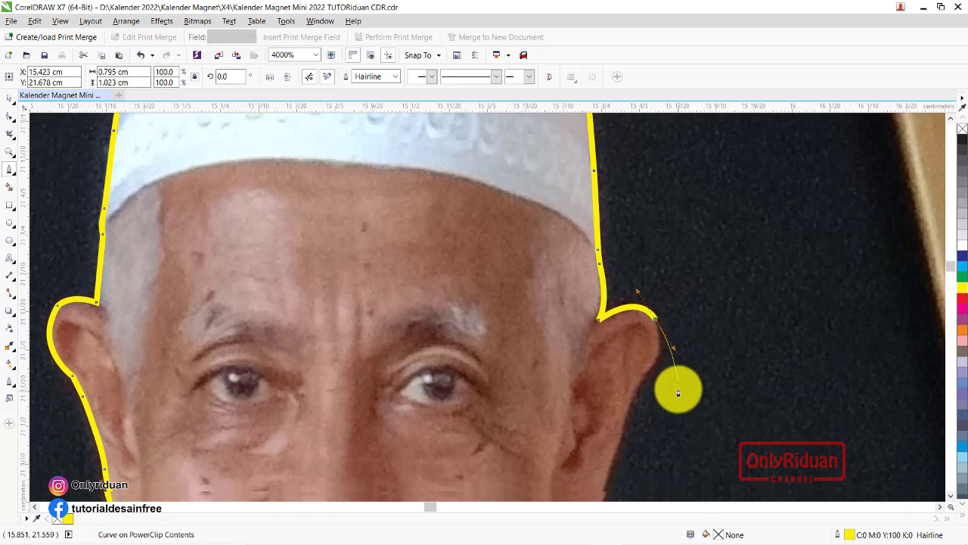
pyautogui.scroll(-1, 669, 367)
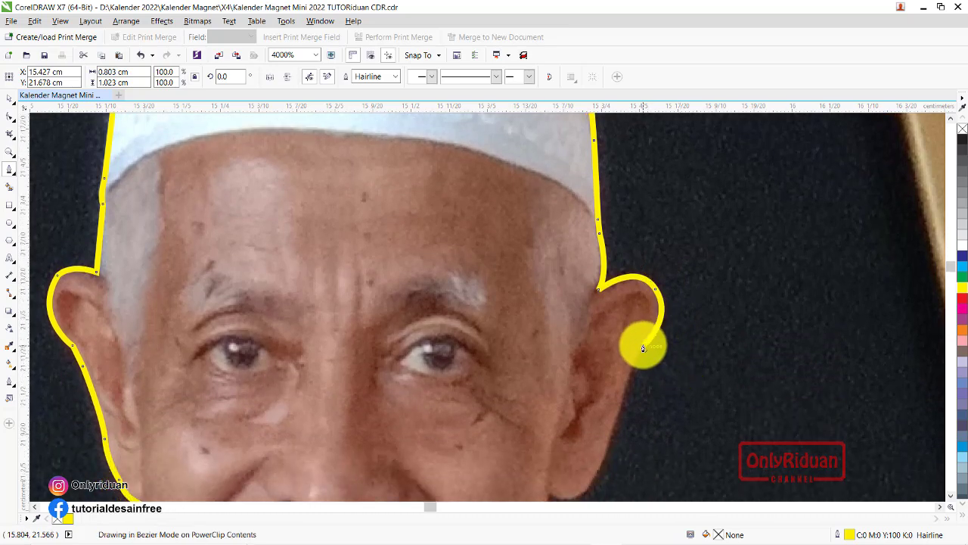
pyautogui.click(643, 348)
pyautogui.scroll(-2, 642, 340)
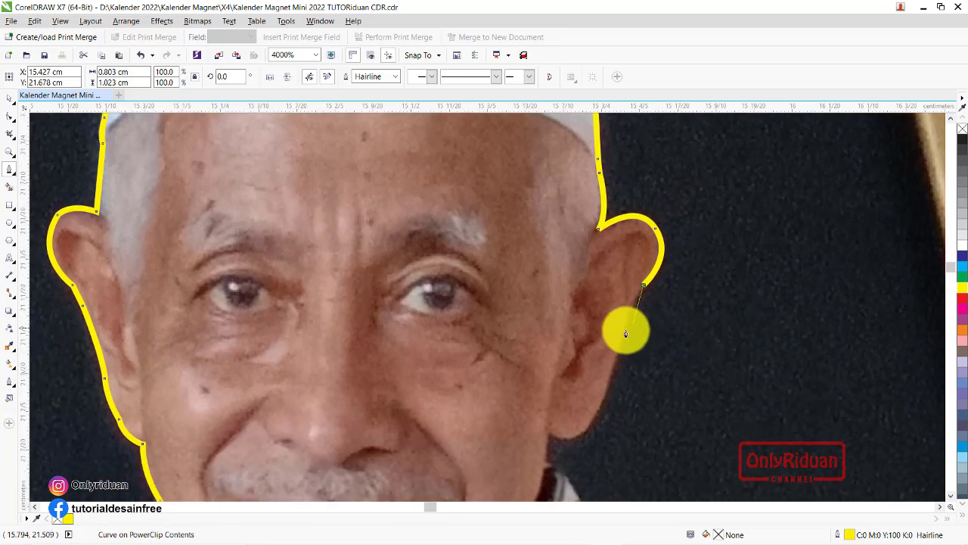
pyautogui.click(613, 370)
pyautogui.scroll(-2, 614, 371)
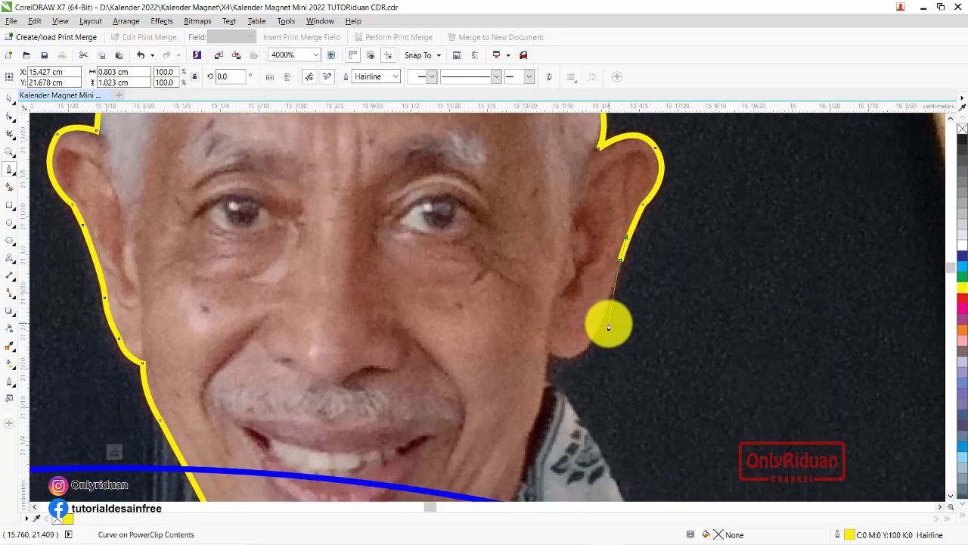
pyautogui.click(603, 323)
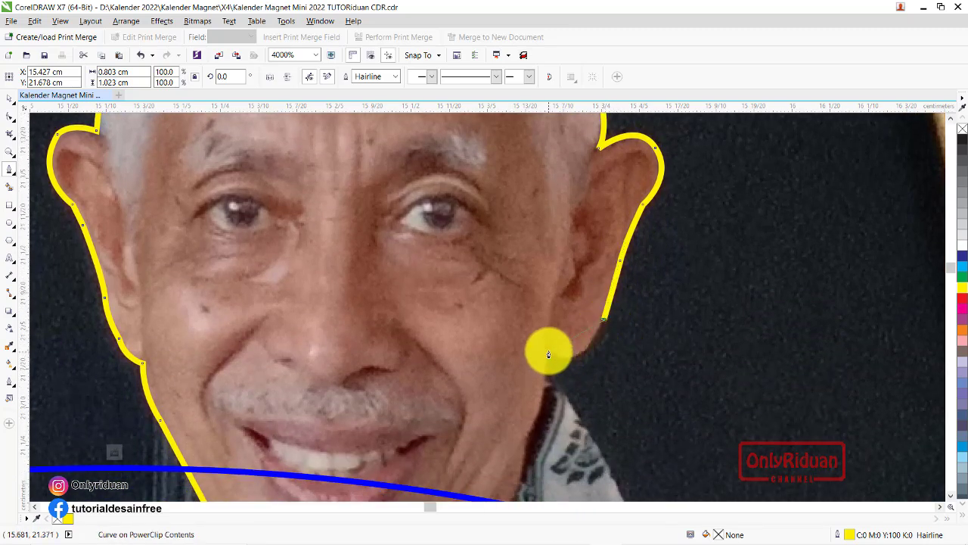
# Step: Curve the outline under the ear and down the neck to the collar
pyautogui.moveTo(546, 354); pyautogui.dragTo(511, 328)
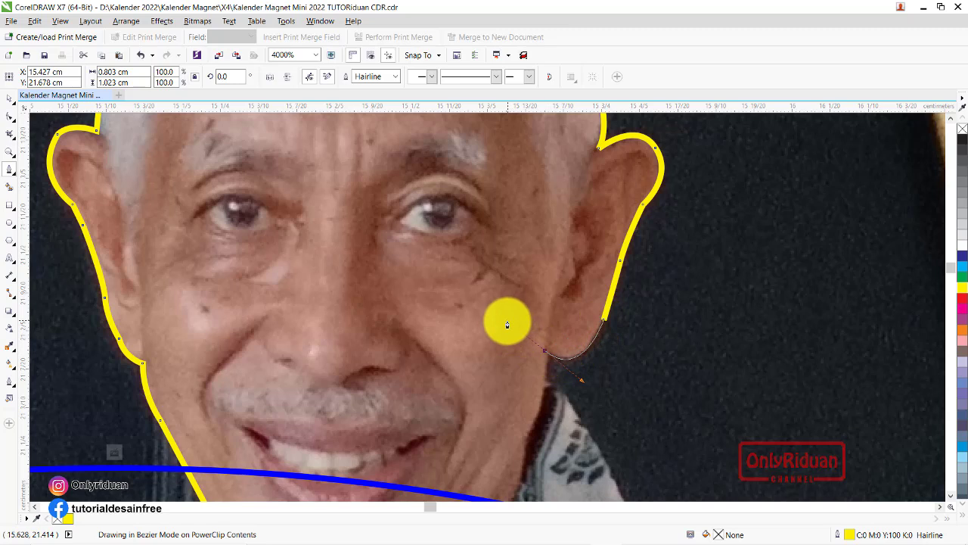
pyautogui.scroll(-1, 551, 363)
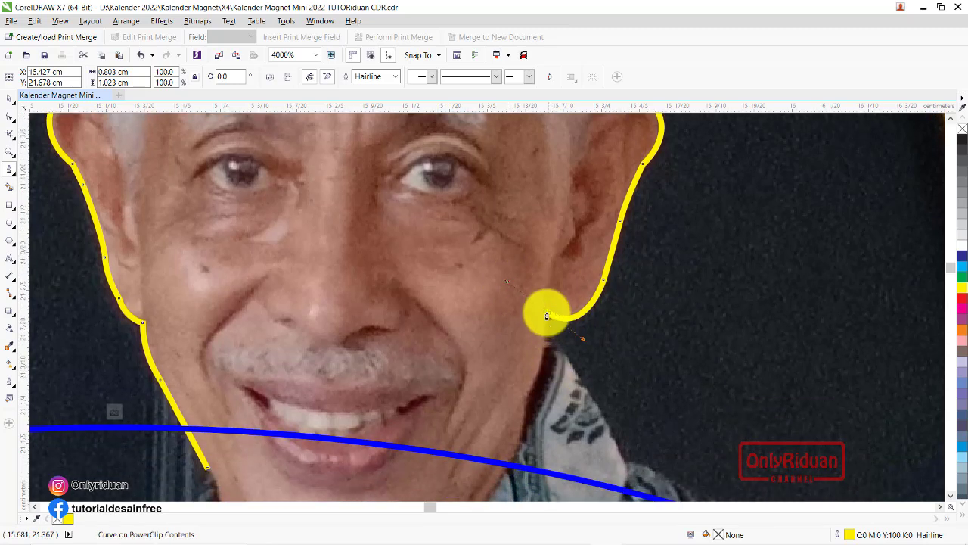
pyautogui.click(546, 344)
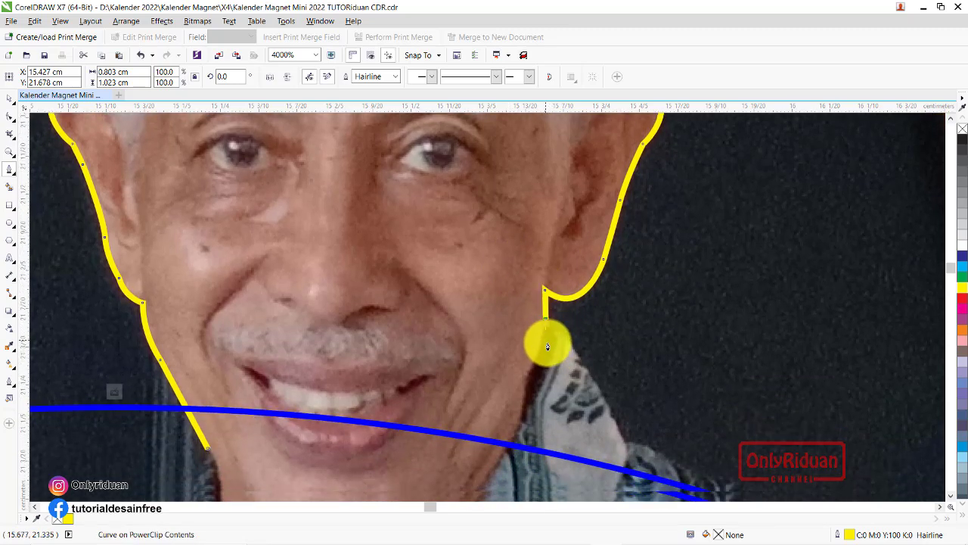
pyautogui.scroll(-1, 544, 341)
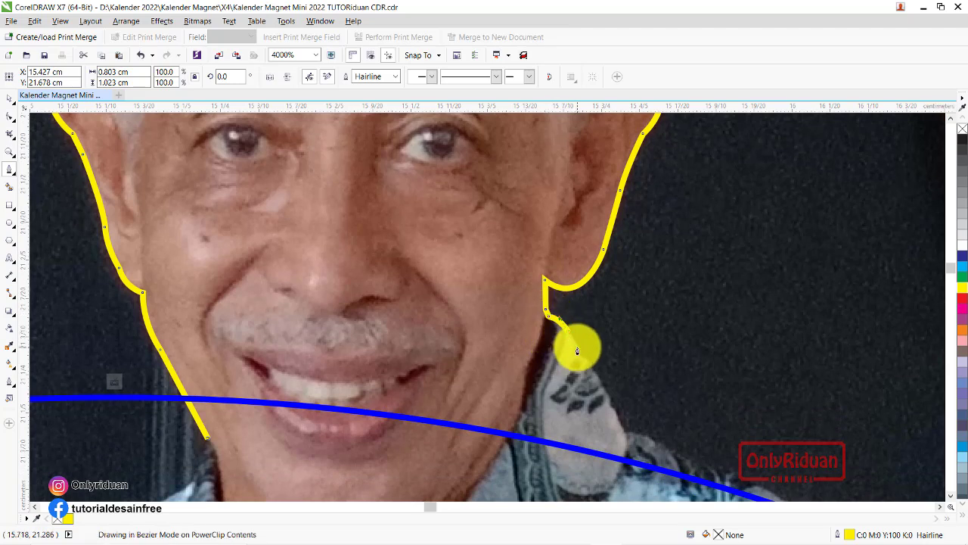
pyautogui.scroll(-2, 577, 350)
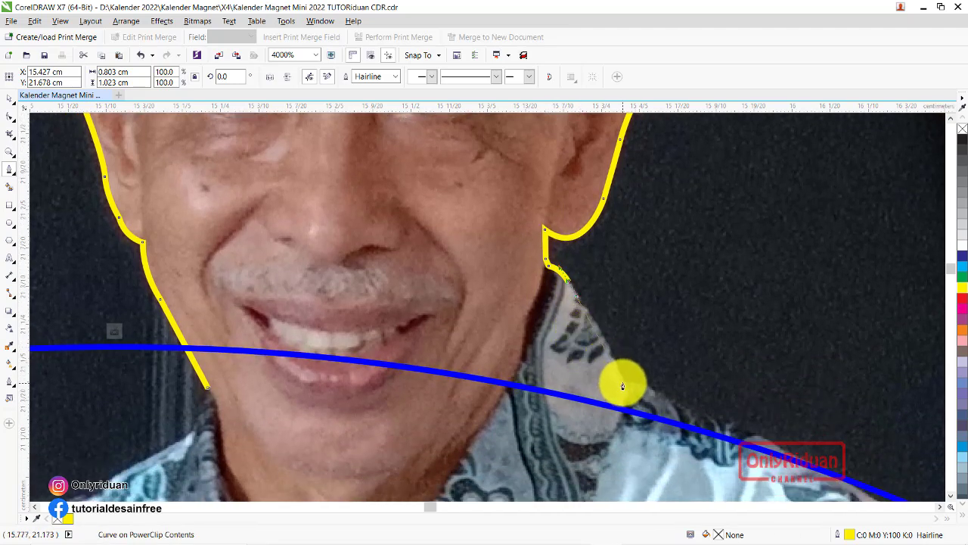
pyautogui.moveTo(623, 386); pyautogui.dragTo(627, 416)
pyautogui.scroll(-1, 632, 420)
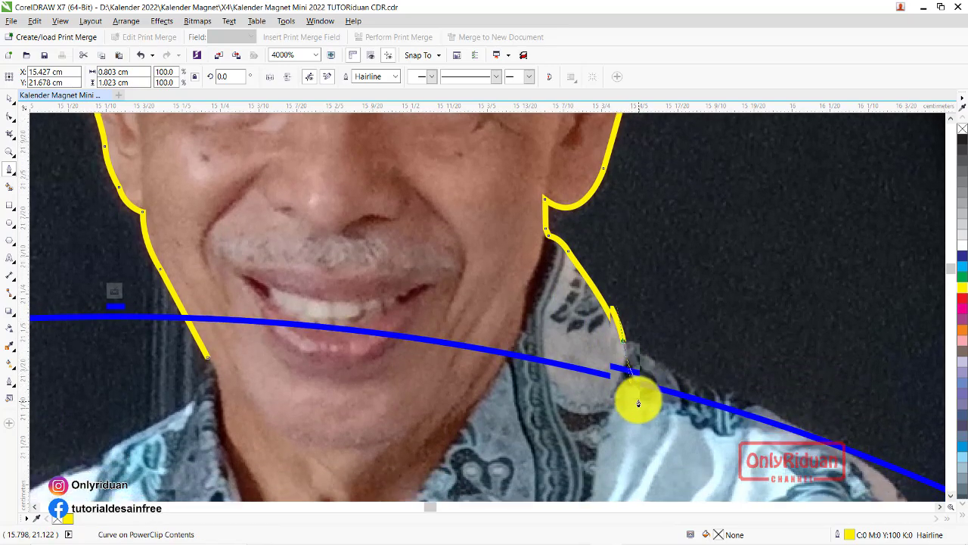
pyautogui.scroll(-2, 636, 393)
pyautogui.scroll(-1, 643, 341)
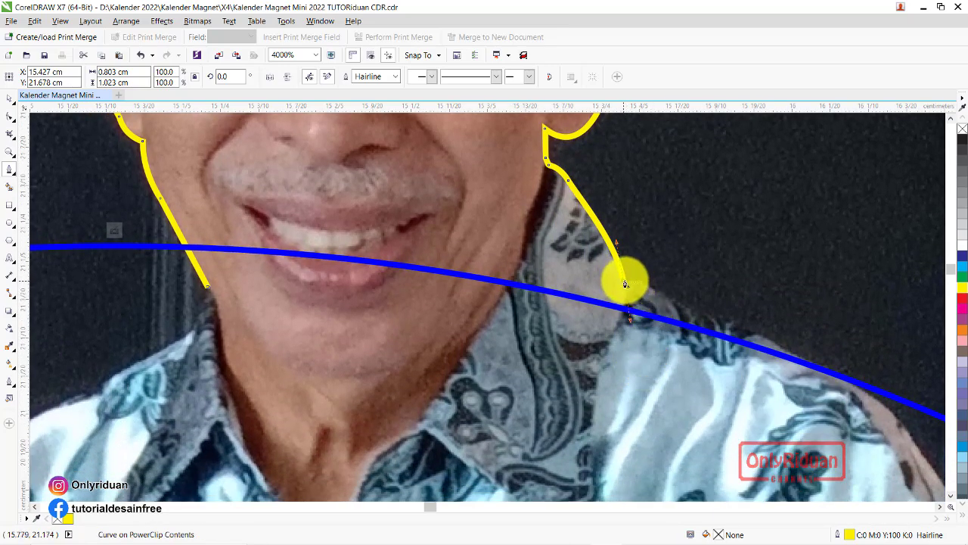
# Step: Run the outline along the shoulder past the blue circle, then zoom out to 1000%
pyautogui.click(624, 282)
pyautogui.click(743, 328)
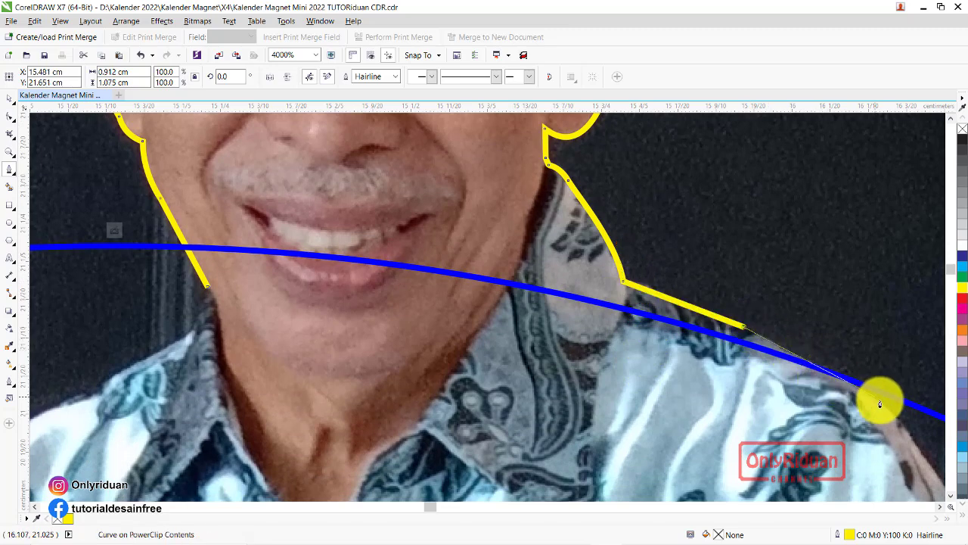
pyautogui.moveTo(894, 422); pyautogui.dragTo(919, 457)
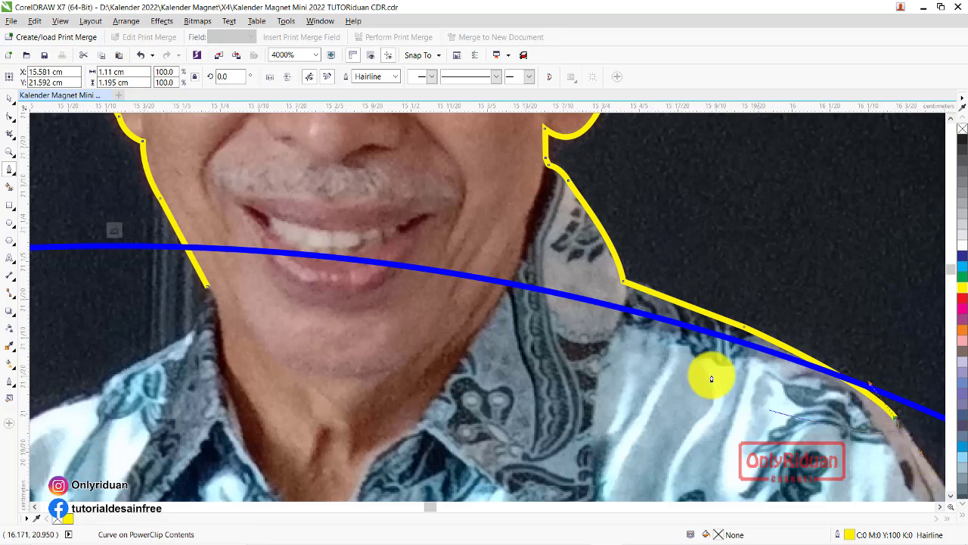
pyautogui.scroll(1, 700, 371)
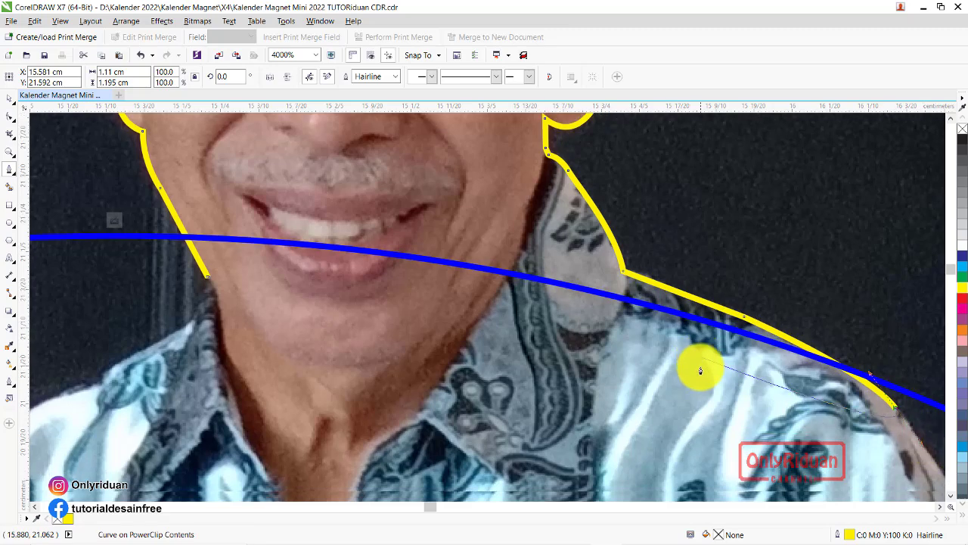
pyautogui.scroll(1, 700, 370)
pyautogui.scroll(1, 700, 369)
pyautogui.scroll(1, 719, 369)
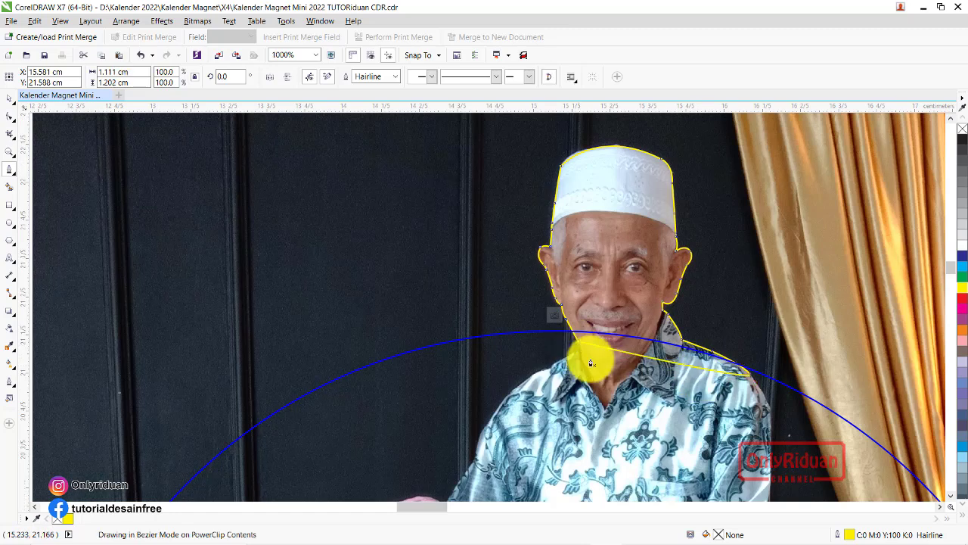
# Step: End the yellow head curve with the Pick tool and move it beside the photo's left edge
pyautogui.scroll(1, 587, 346)
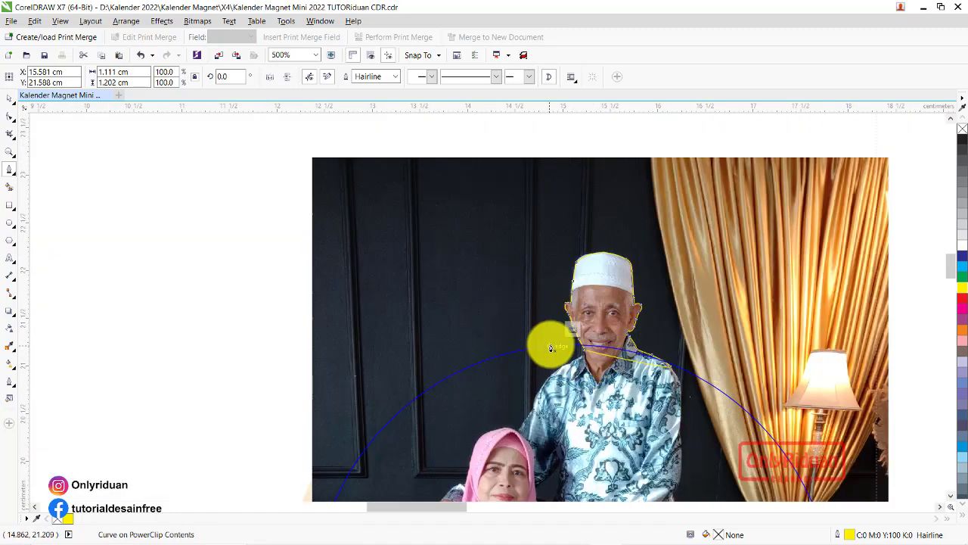
pyautogui.click(9, 98)
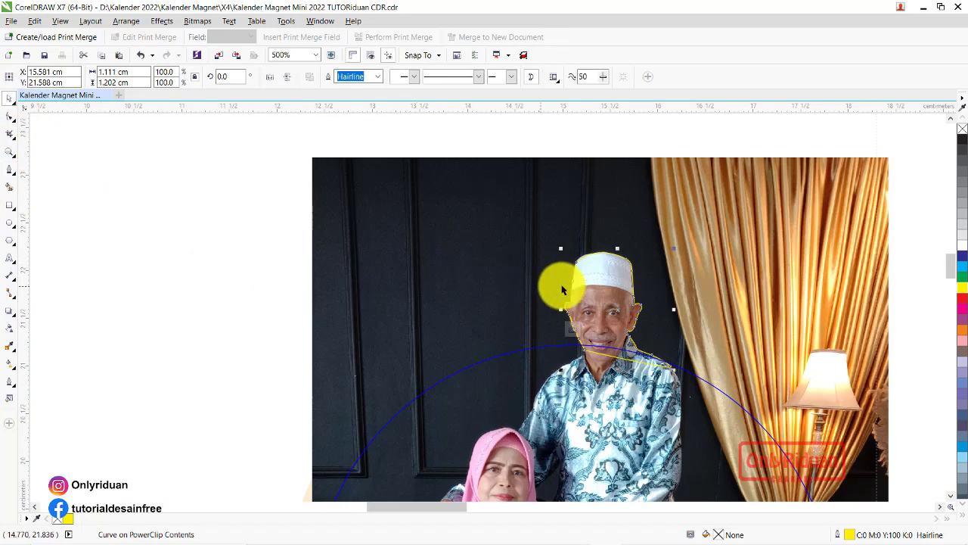
pyautogui.moveTo(605, 291); pyautogui.dragTo(479, 274)
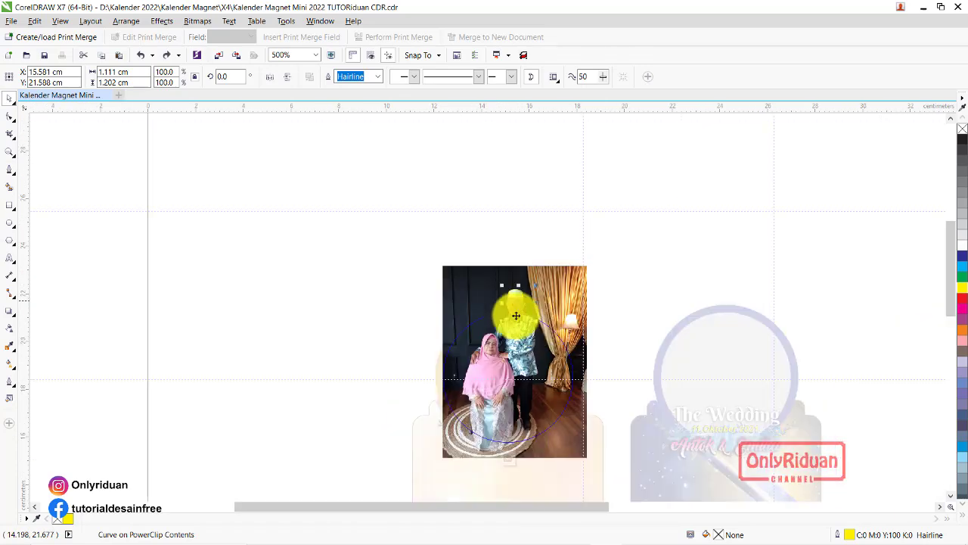
pyautogui.scroll(-2, 488, 317)
pyautogui.moveTo(407, 234); pyautogui.dragTo(598, 464)
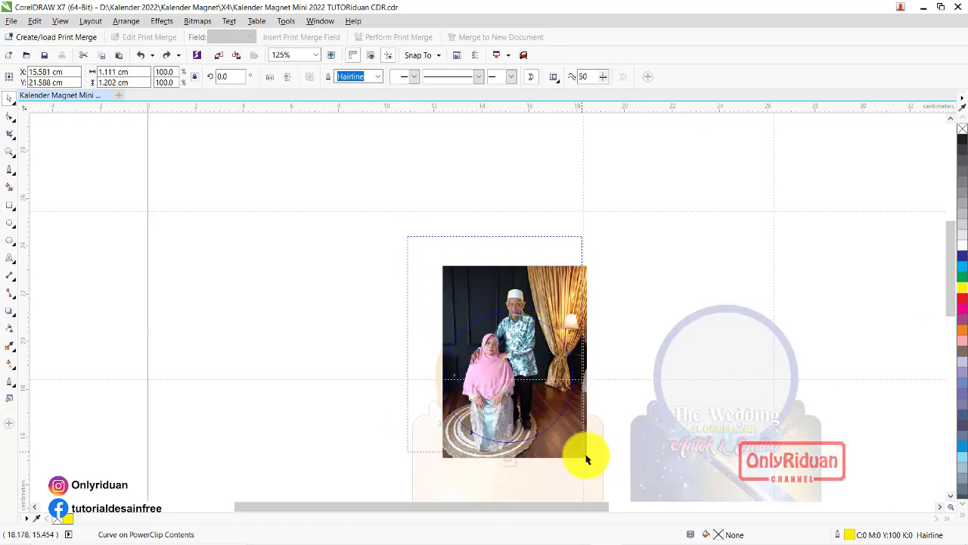
pyautogui.scroll(1, 603, 326)
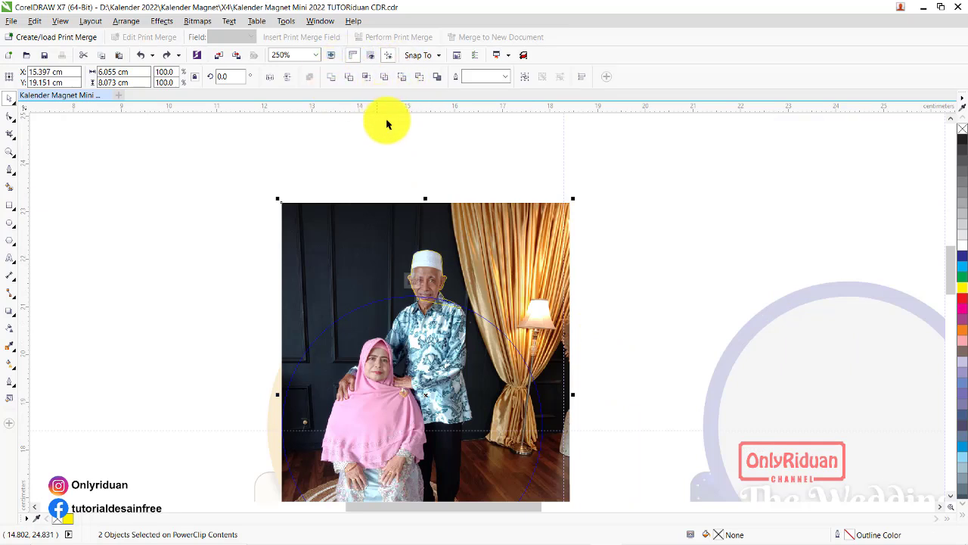
pyautogui.click(368, 78)
pyautogui.moveTo(422, 269); pyautogui.dragTo(229, 268)
# Step: Move the head bitmap up, cut it out of the PowerClip, and paste it above the frame
pyautogui.click(392, 306)
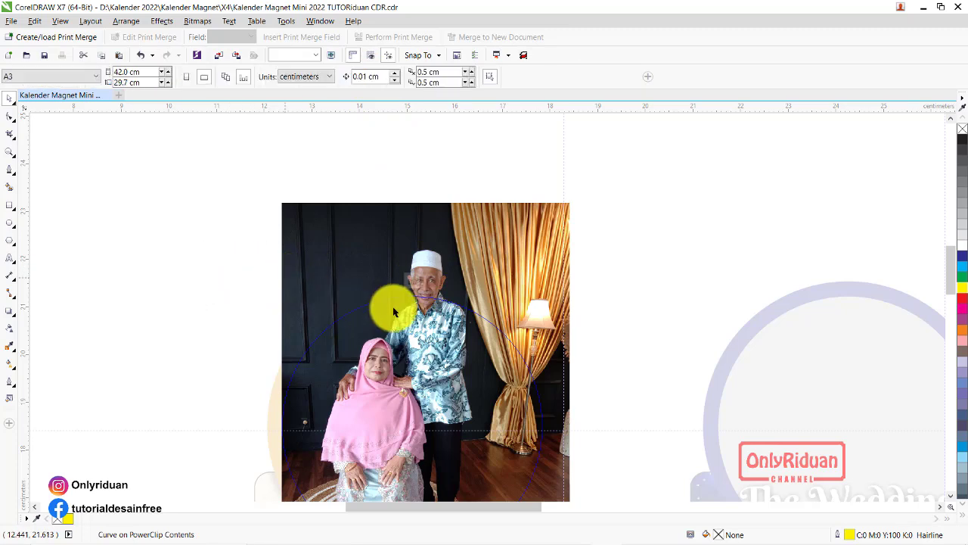
pyautogui.click(430, 270)
pyautogui.moveTo(430, 270); pyautogui.dragTo(394, 155)
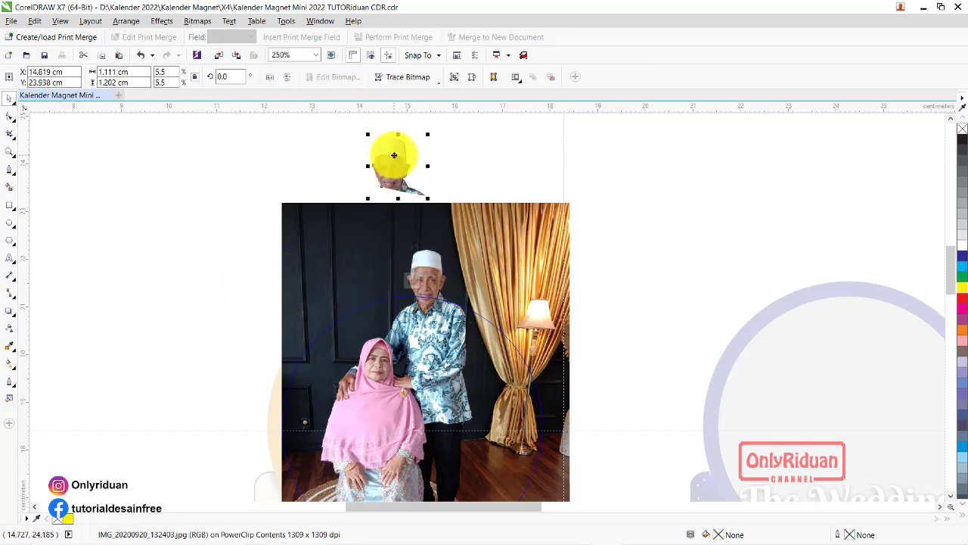
pyautogui.hotkey('ctrl', 'x')
pyautogui.click(434, 280)
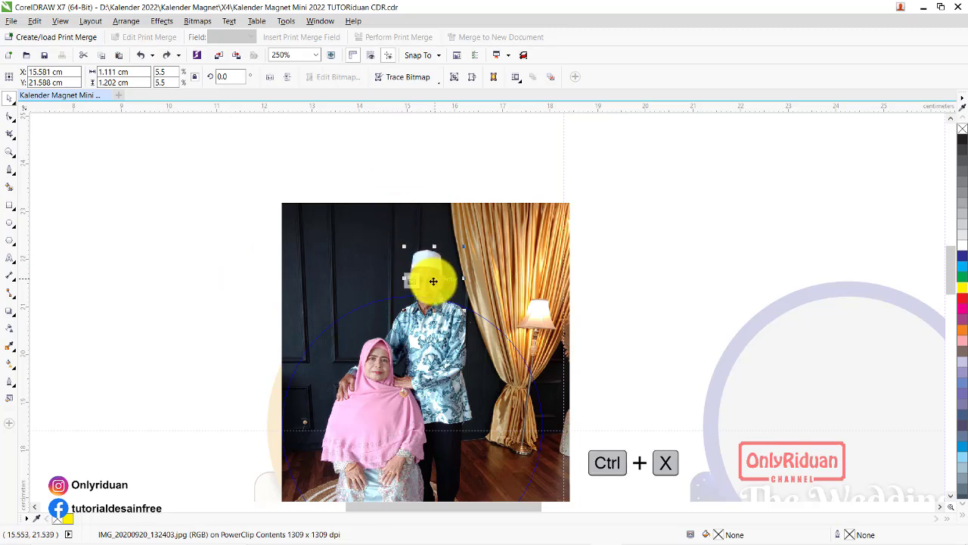
pyautogui.press('Escape')
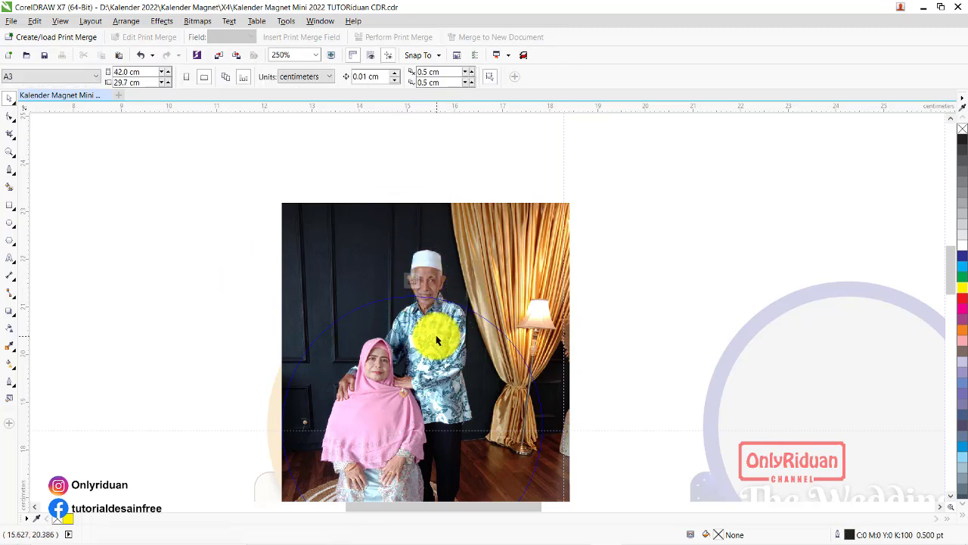
pyautogui.click(436, 321)
pyautogui.rightClick(432, 310)
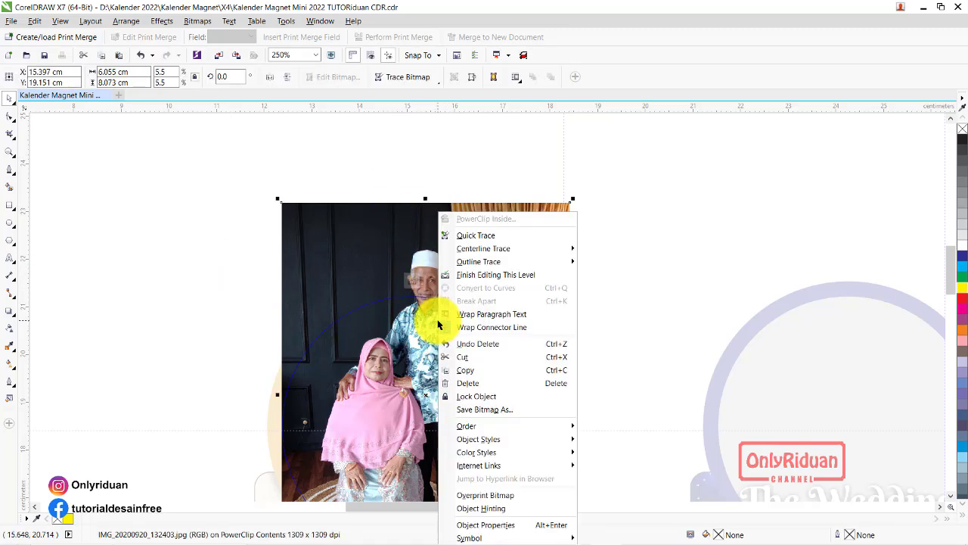
pyautogui.click(479, 278)
pyautogui.hotkey('ctrl', 'v')
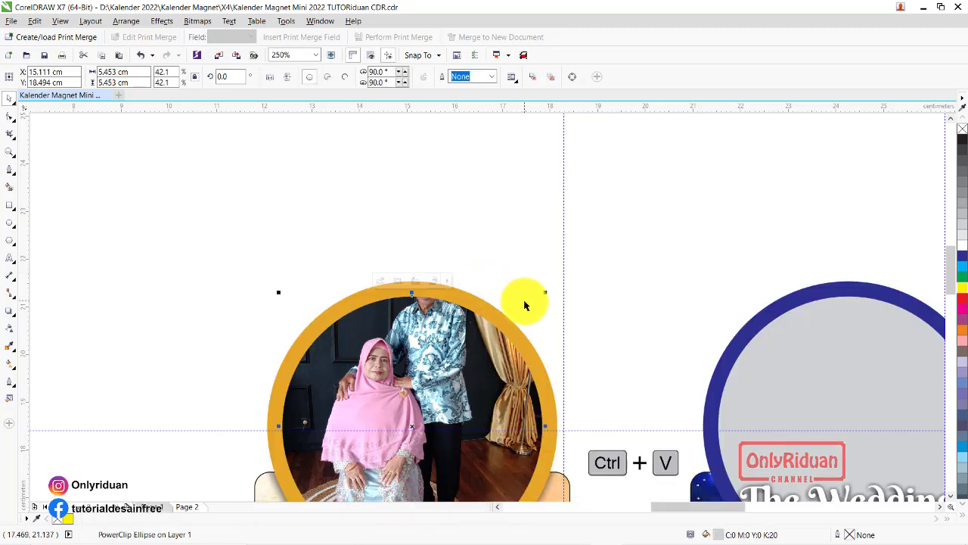
# Step: Open the Master Kalender Magnet Mini 2022 file from File Explorer
pyautogui.scroll(-2, 487, 275)
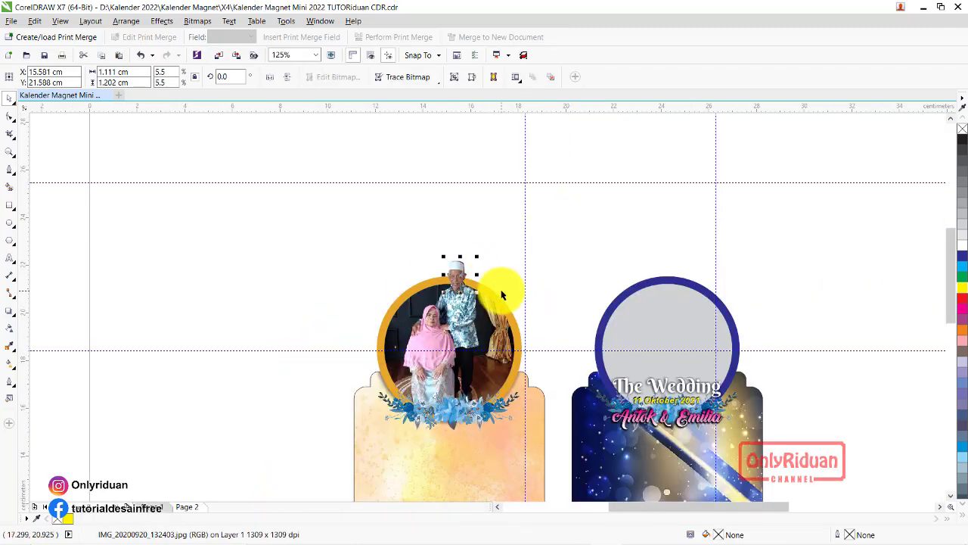
pyautogui.click(512, 260)
pyautogui.scroll(-1, 465, 299)
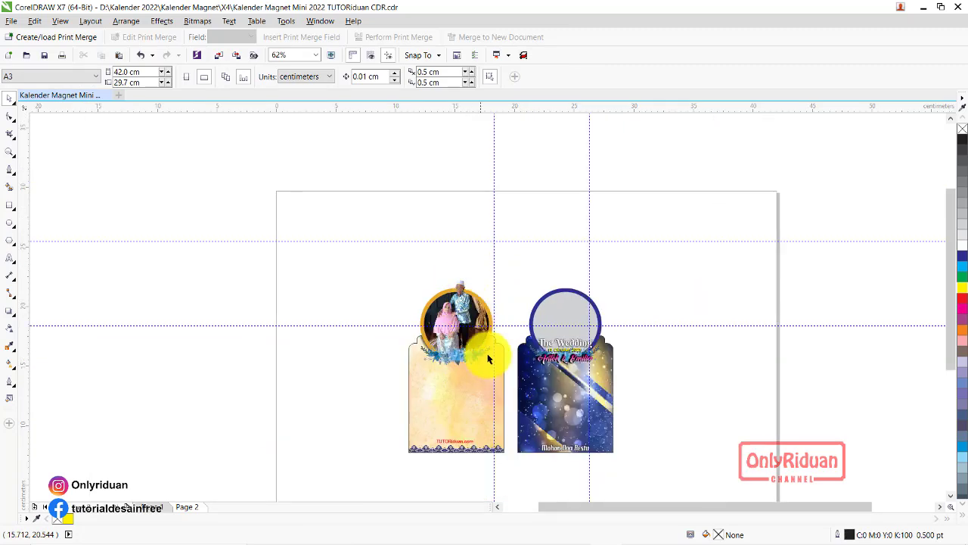
pyautogui.scroll(1, 493, 368)
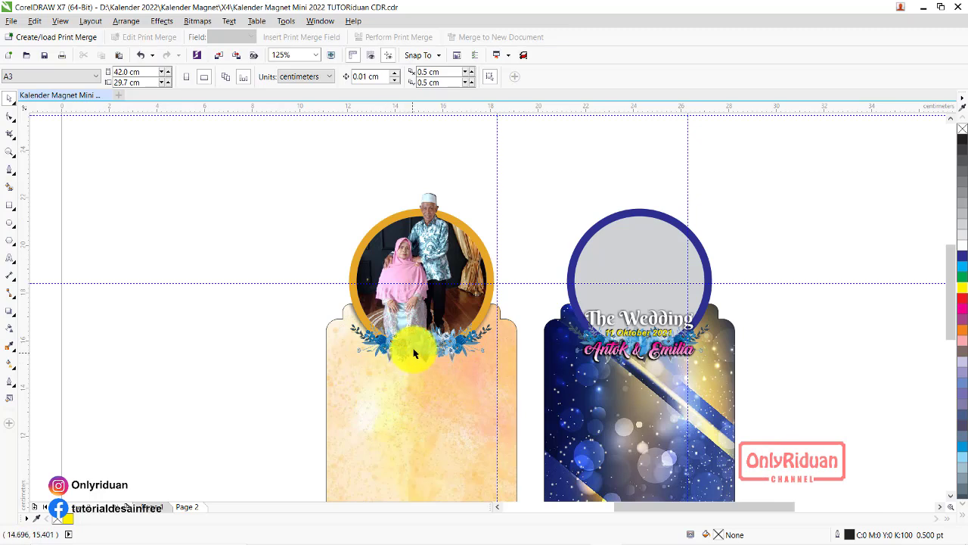
pyautogui.scroll(-1, 410, 337)
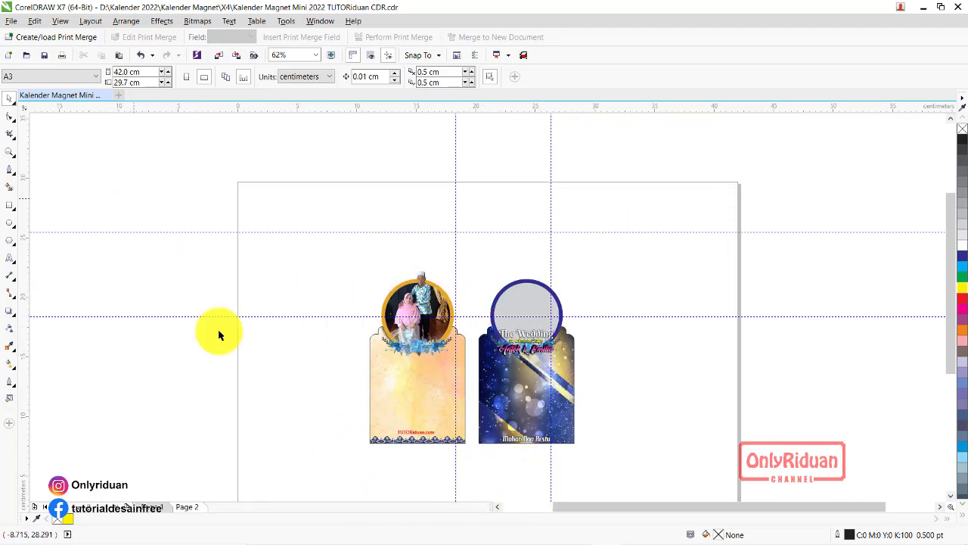
pyautogui.click(328, 539)
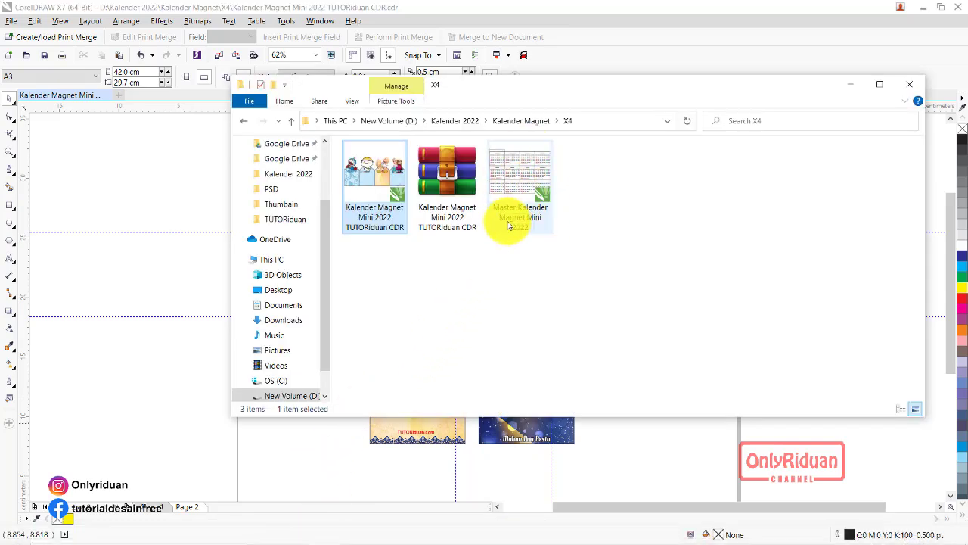
pyautogui.doubleClick(520, 179)
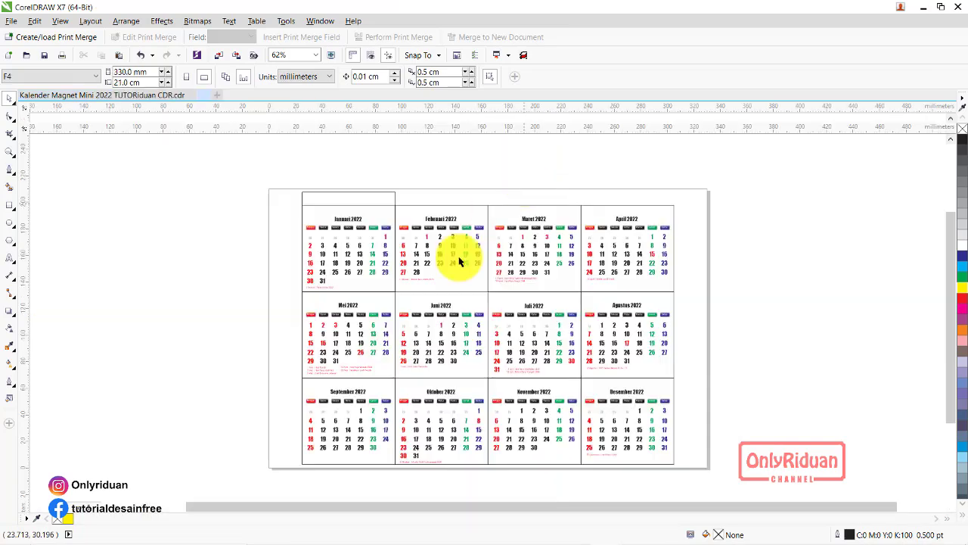
# Step: Dismiss the text-update bar and set the master page to A4 landscape
pyautogui.click(945, 112)
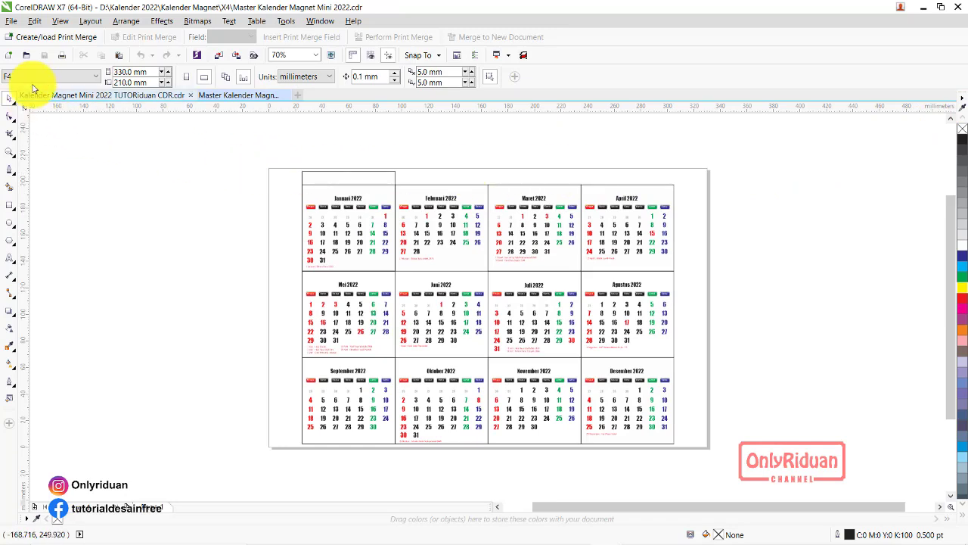
pyautogui.click(36, 78)
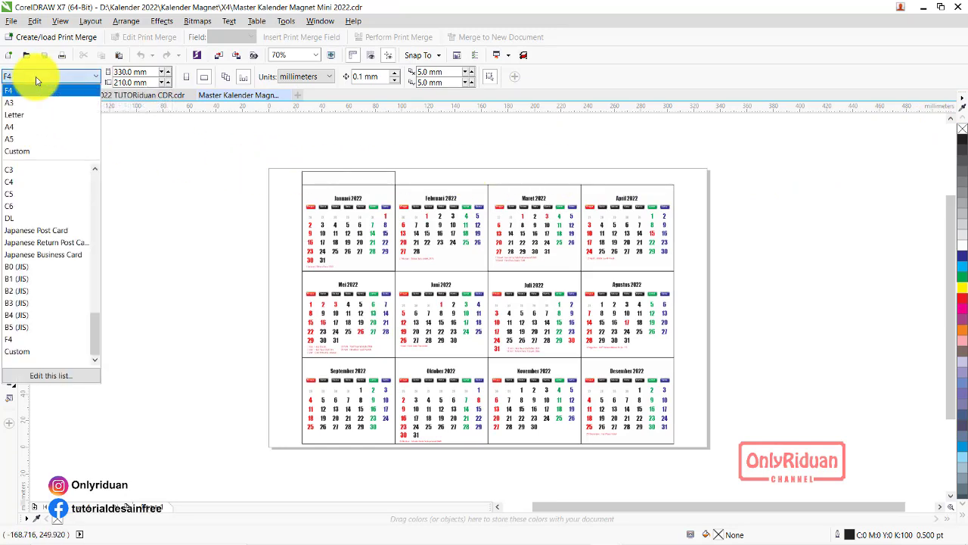
pyautogui.click(41, 127)
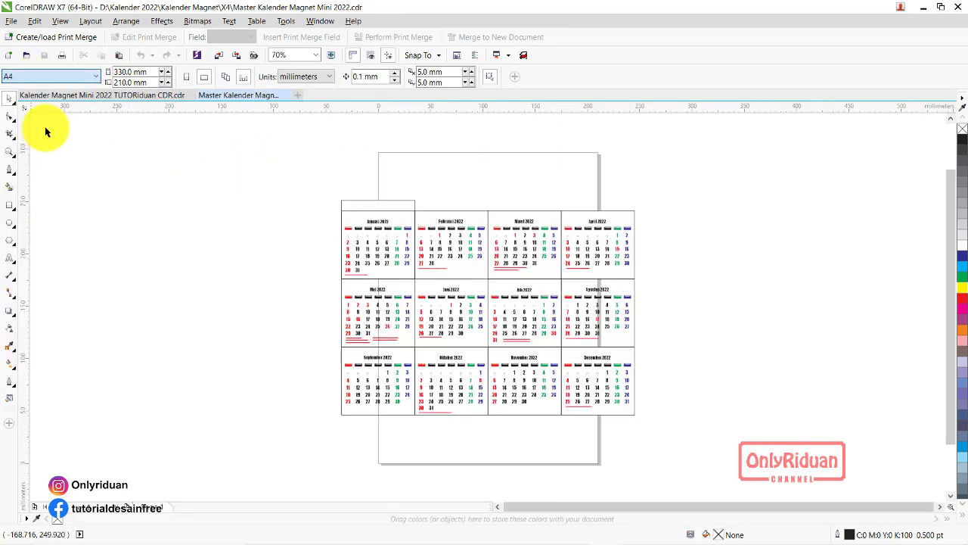
pyautogui.click(204, 77)
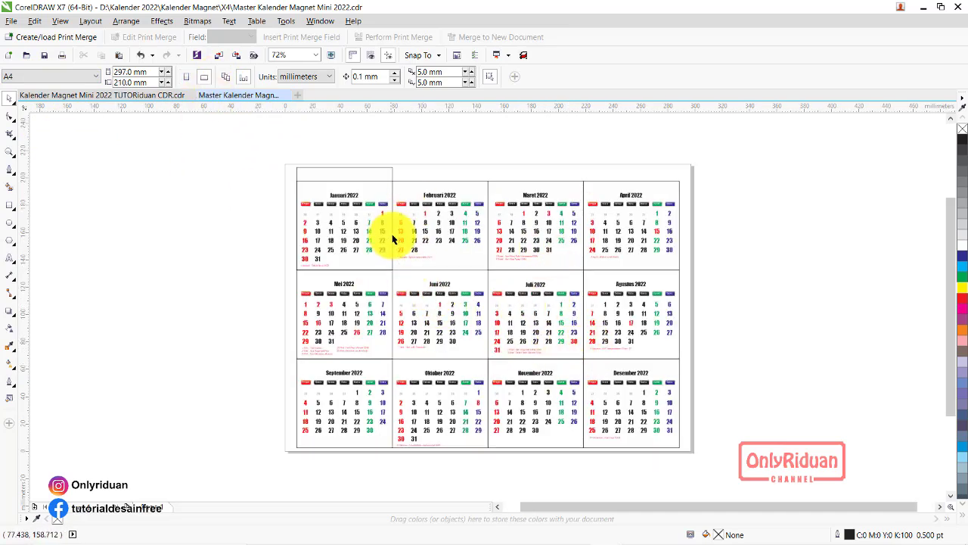
# Step: Inspect the Januari 2022 block, then return to the Kalender Magnet Mini 2022 TUTORiduan CDR design
pyautogui.click(346, 177)
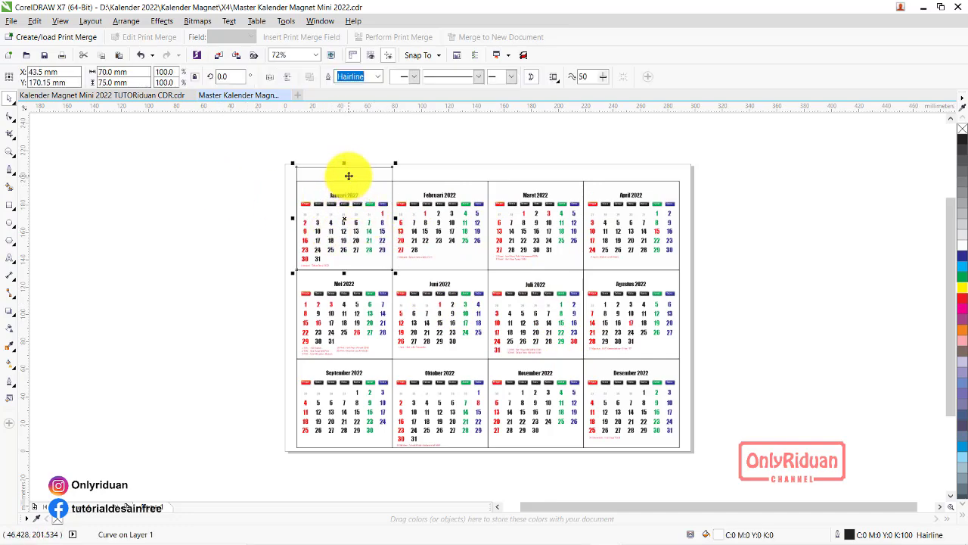
pyautogui.scroll(2, 349, 176)
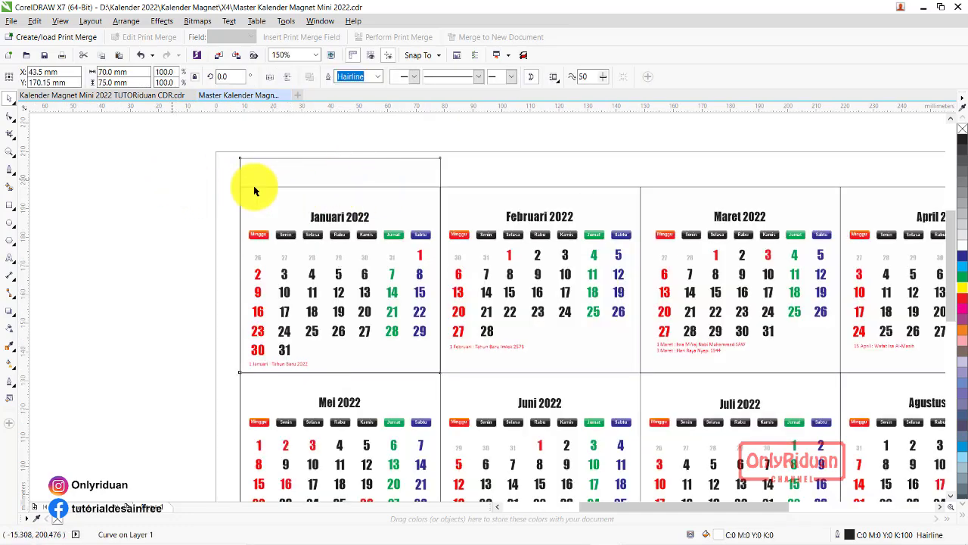
pyautogui.click(421, 191)
pyautogui.click(424, 195)
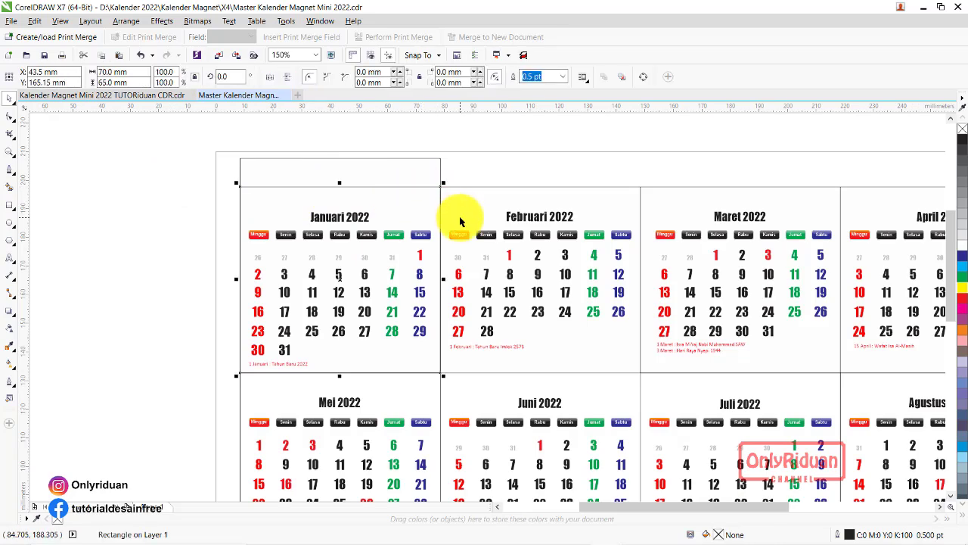
pyautogui.click(463, 222)
pyautogui.scroll(-2, 460, 220)
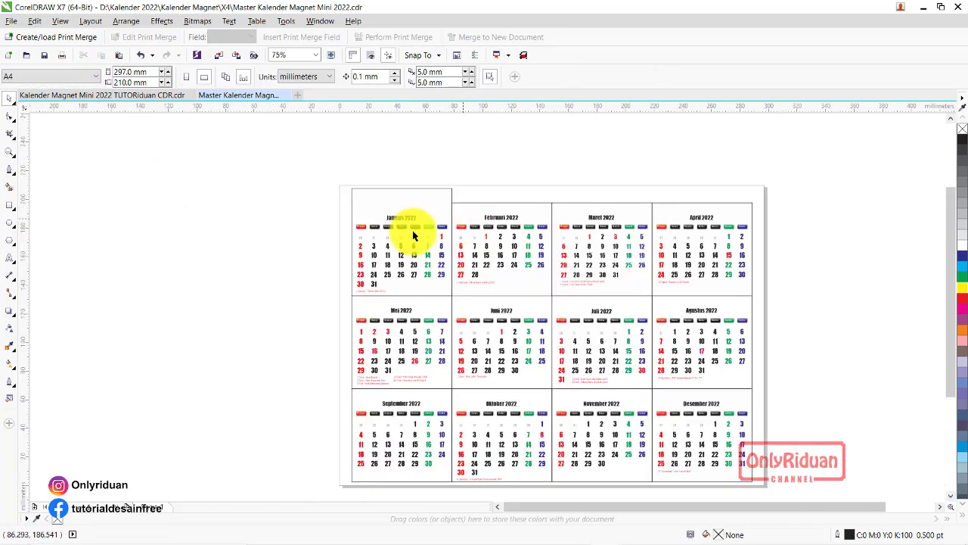
pyautogui.scroll(-1, 446, 254)
pyautogui.scroll(1, 436, 257)
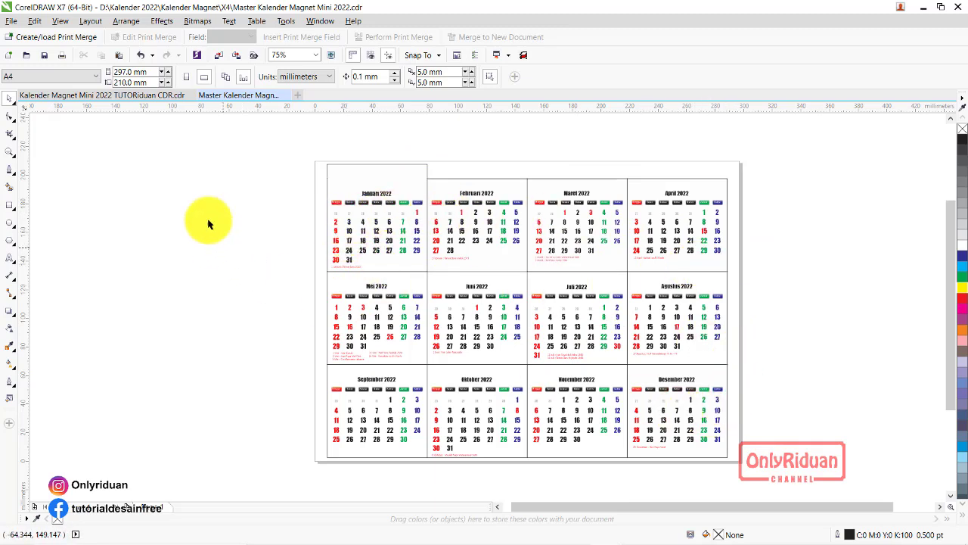
pyautogui.click(118, 95)
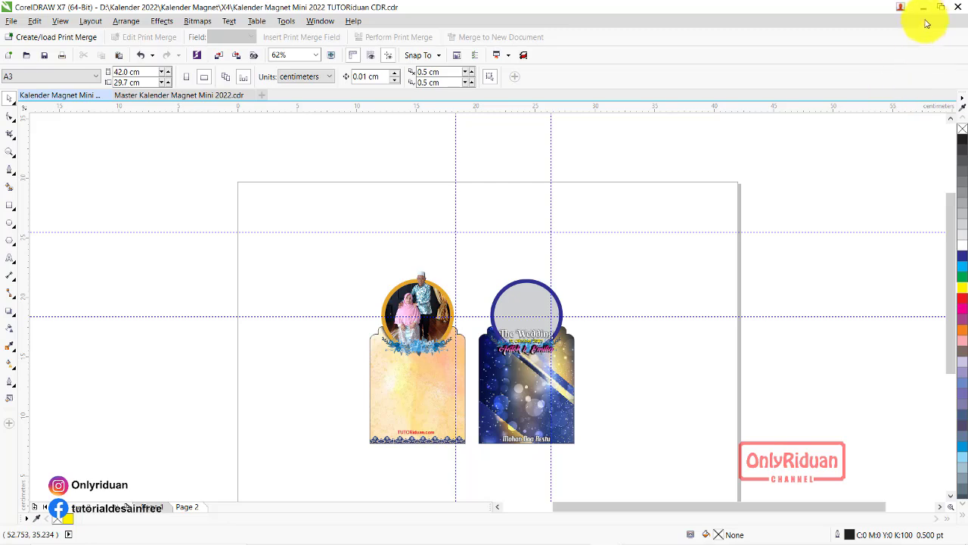
pyautogui.moveTo(457, 506)
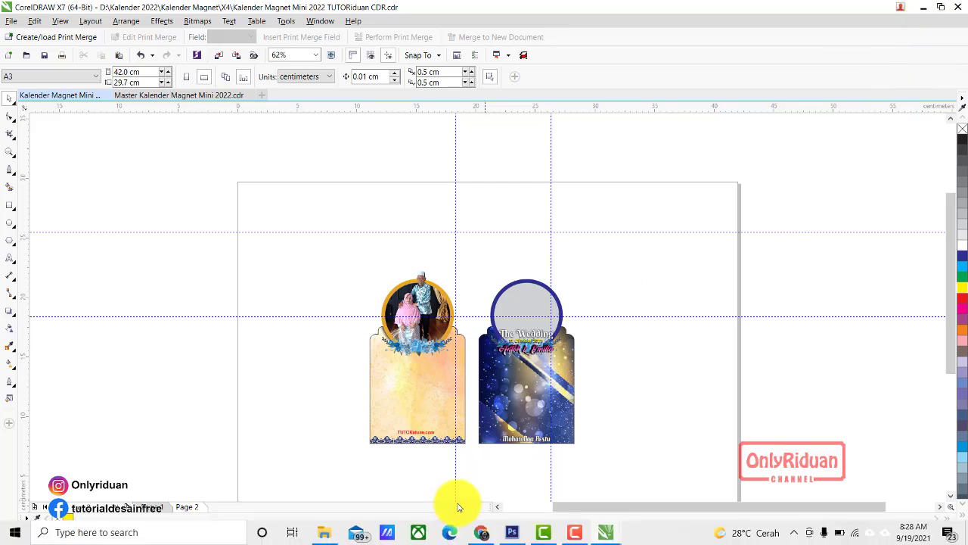
# Step: Open Kalender Magnet Mini 2022 TUTORiduan PSD from the Kalender Magnet PSD folder
pyautogui.click(323, 534)
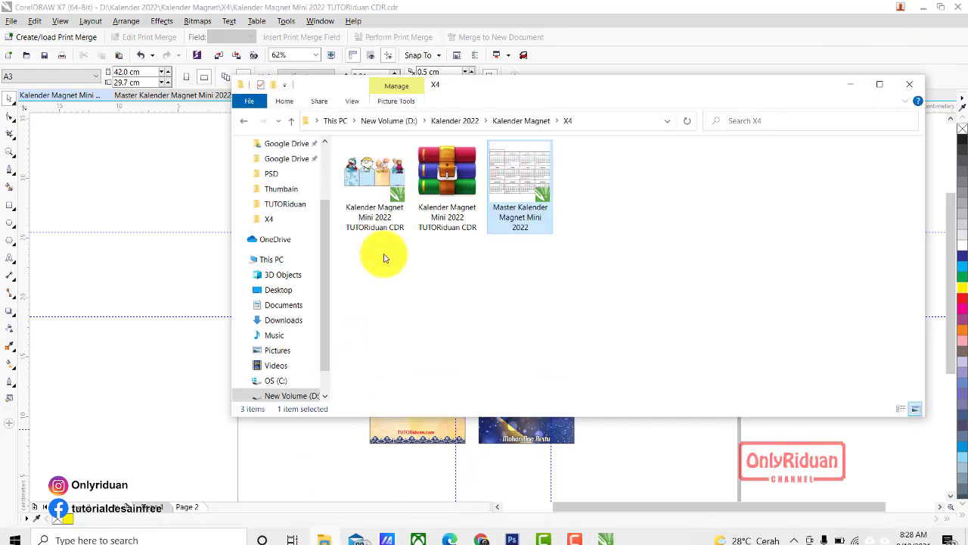
pyautogui.click(516, 121)
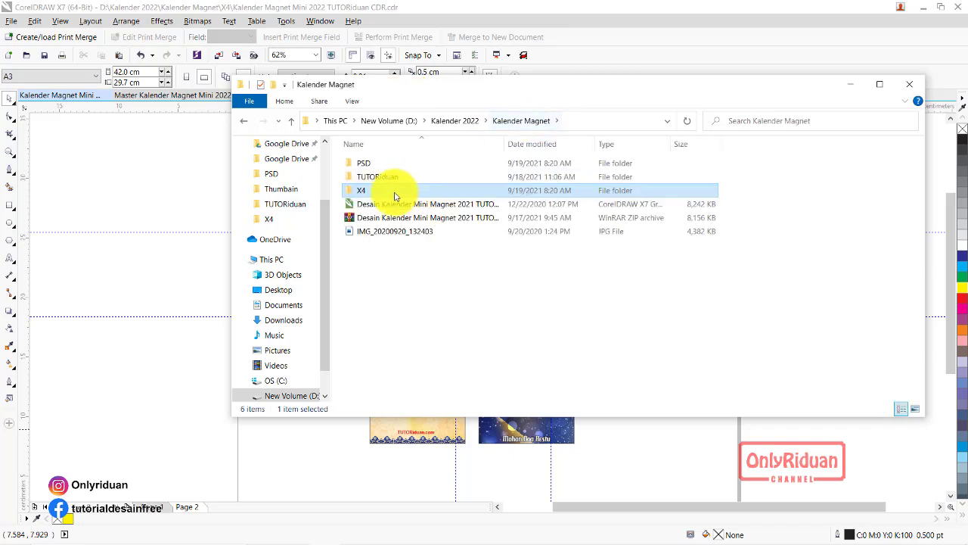
pyautogui.click(363, 165)
pyautogui.doubleClick(364, 164)
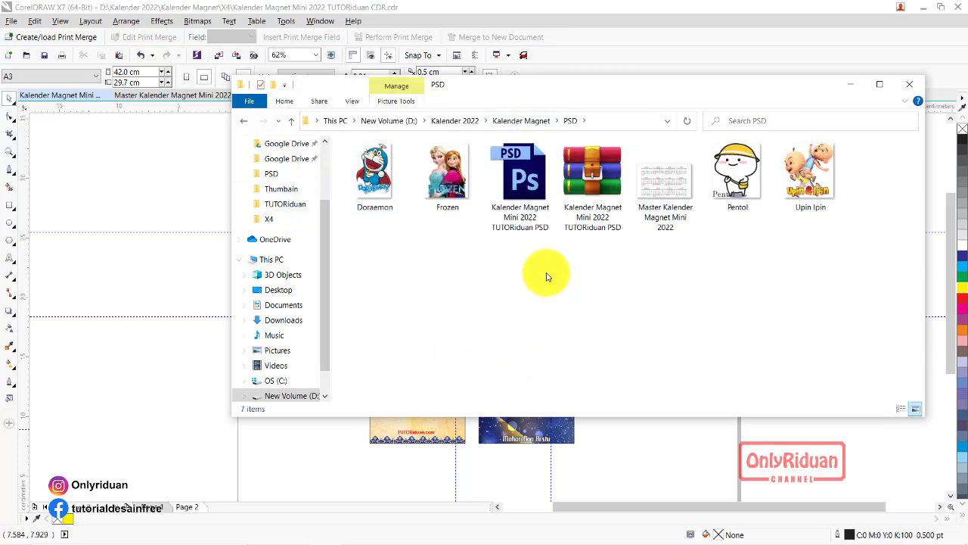
pyautogui.click(528, 190)
pyautogui.doubleClick(526, 181)
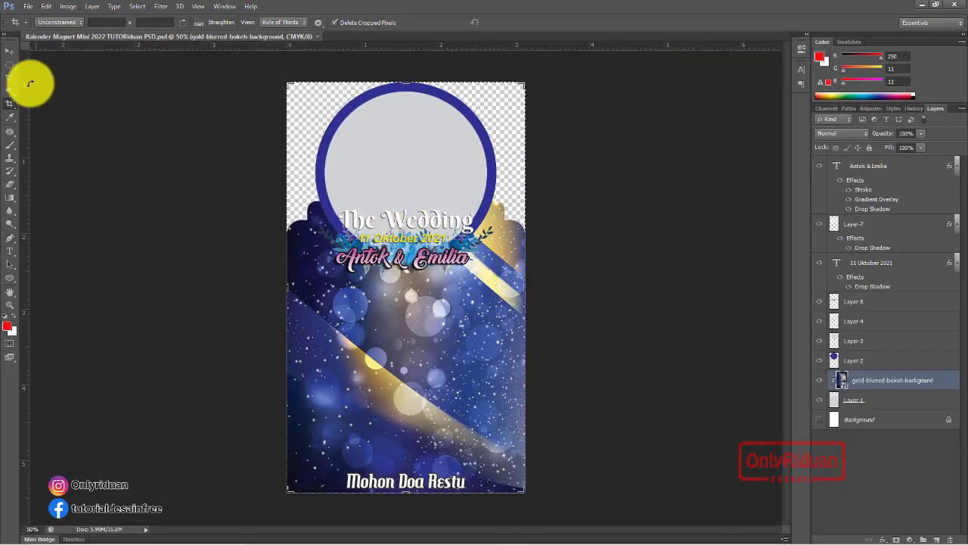
# Step: Set the canvas height to 16 cm with a bottom anchor, keeping 8.03 cm width, and select Layer-3
pyautogui.click(11, 52)
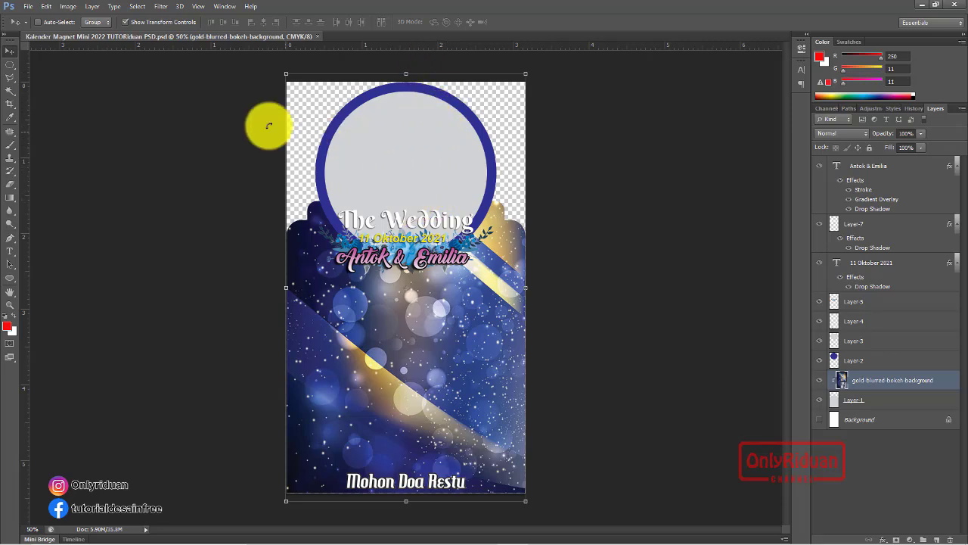
pyautogui.click(68, 7)
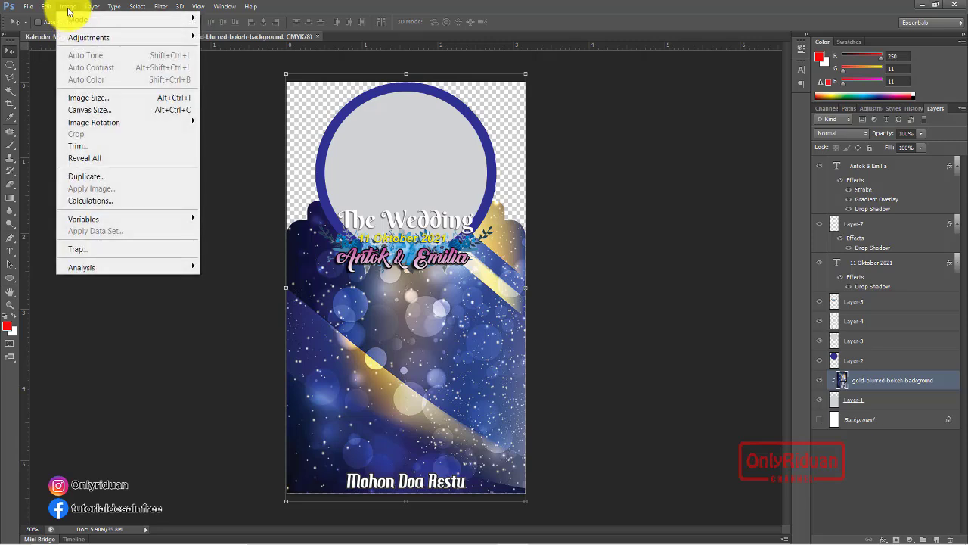
pyautogui.click(91, 111)
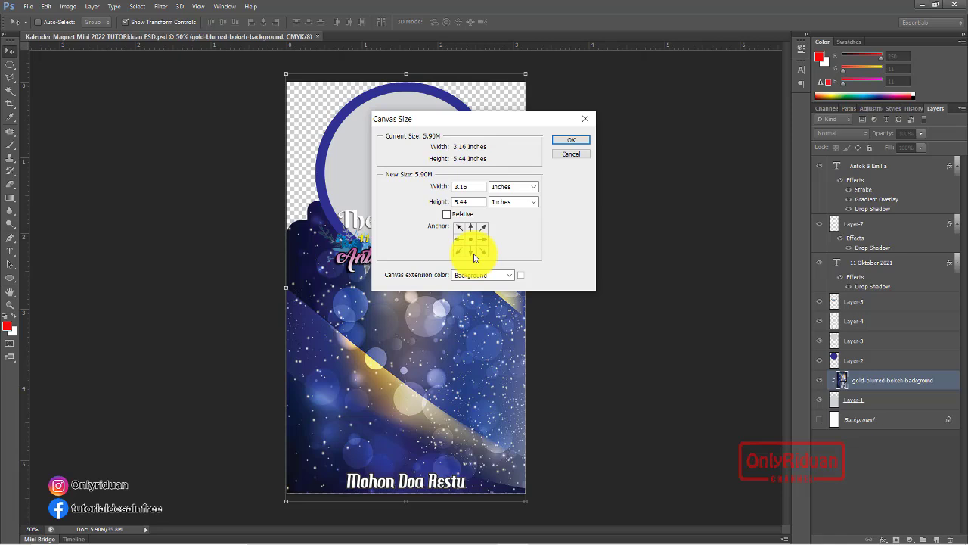
pyautogui.click(512, 186)
pyautogui.click(514, 232)
pyautogui.write('16')
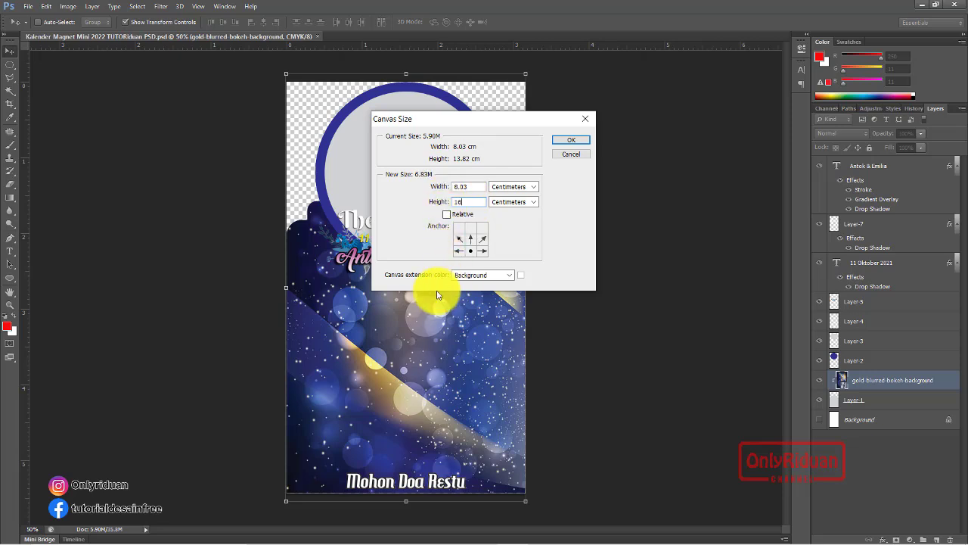
pyautogui.click(561, 144)
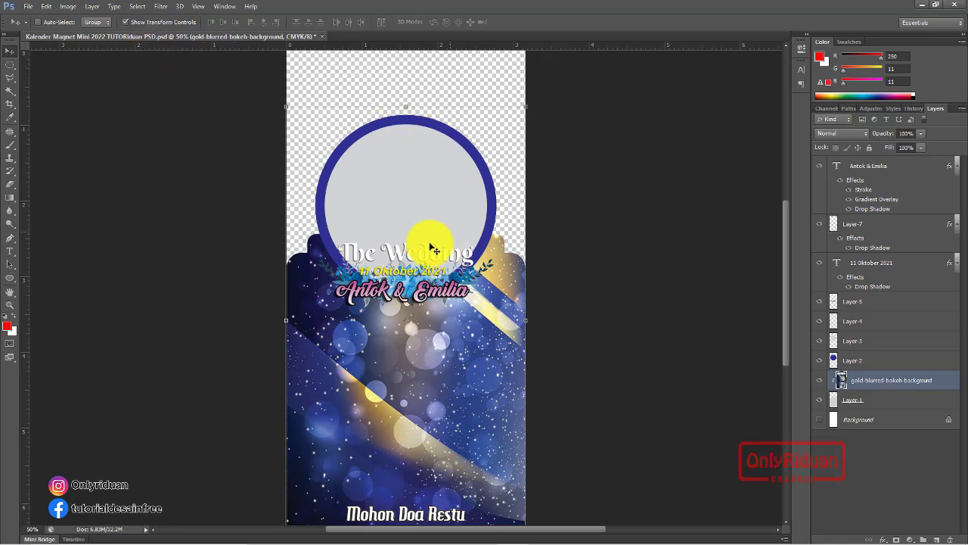
pyautogui.click(865, 341)
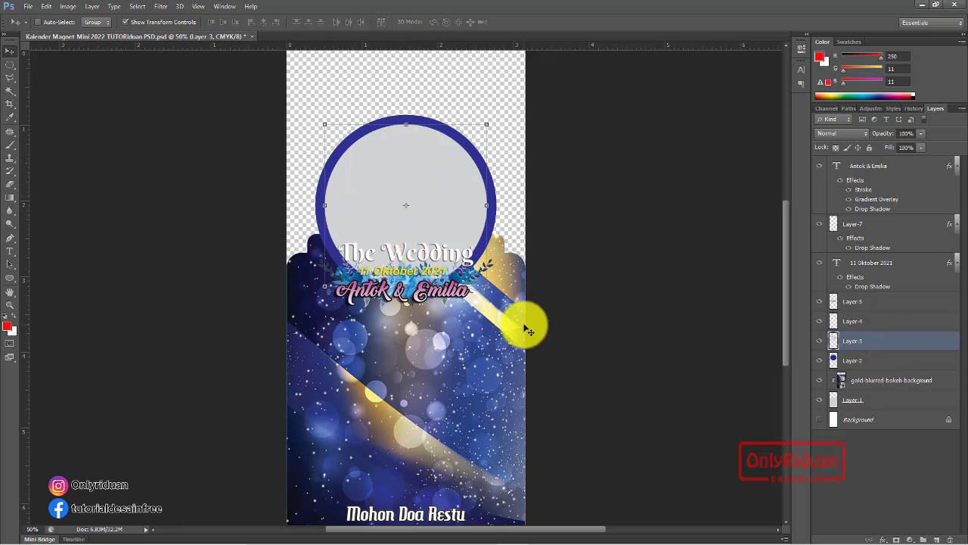
# Step: Place IMG_20201011_160550, scale it to about 6.04%, and move it up over the blue circle
pyautogui.click(28, 6)
pyautogui.click(64, 214)
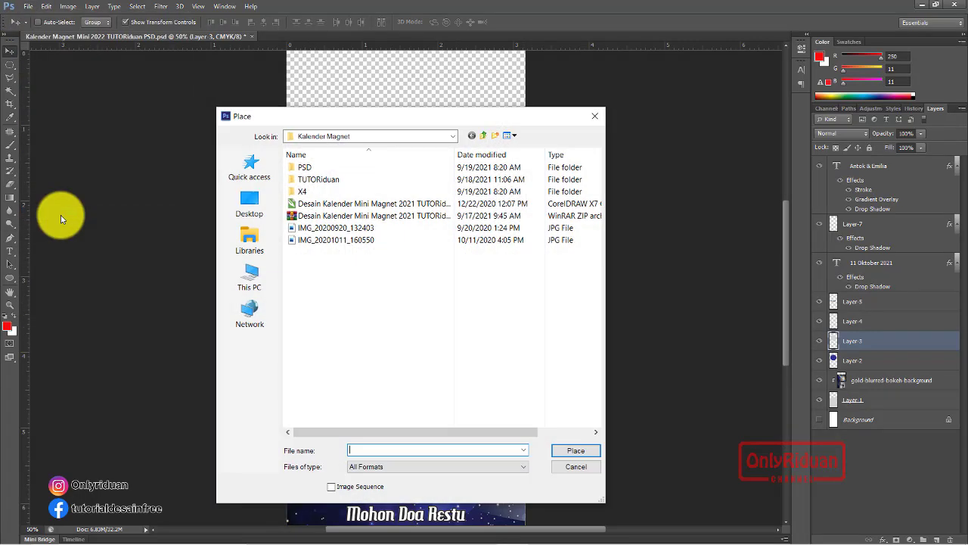
pyautogui.click(356, 240)
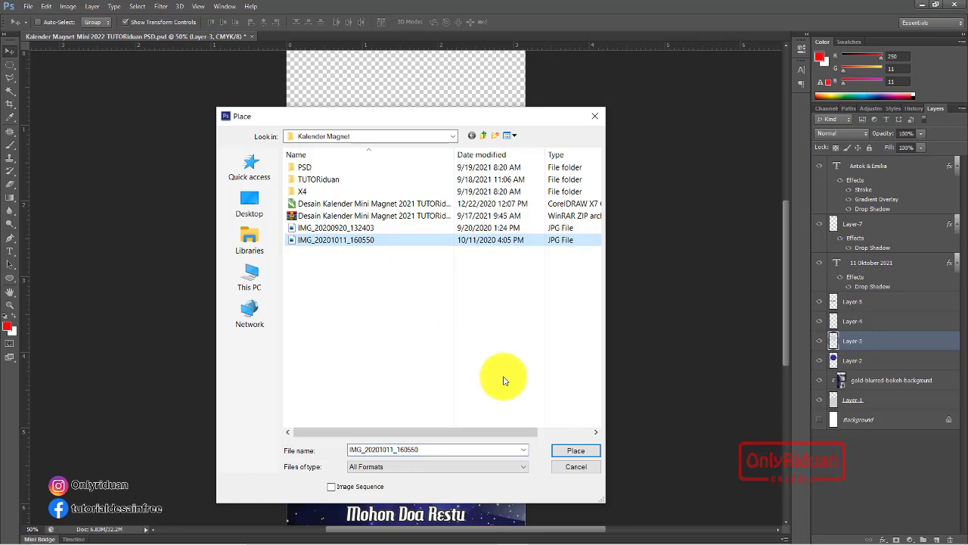
pyautogui.click(573, 453)
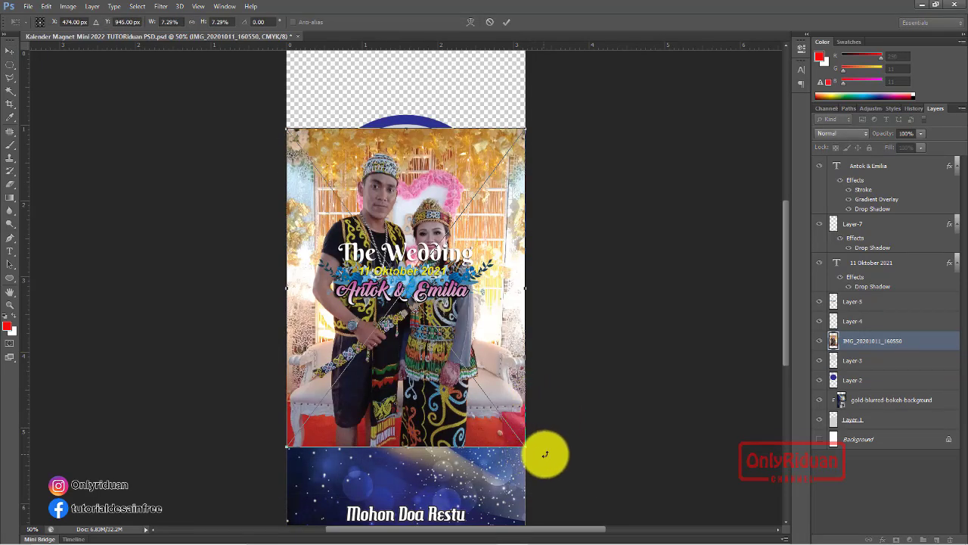
pyautogui.moveTo(523, 444); pyautogui.dragTo(504, 417)
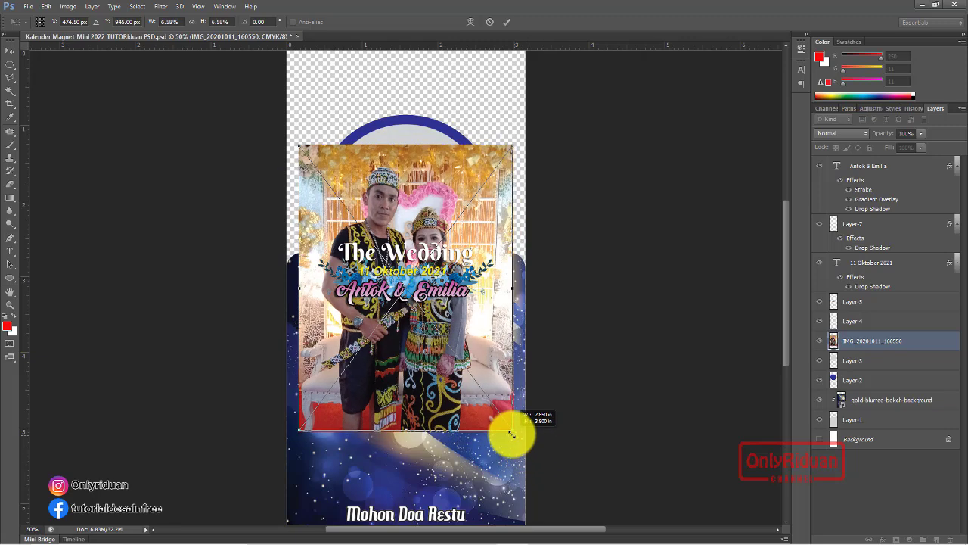
pyautogui.moveTo(480, 330); pyautogui.dragTo(479, 220)
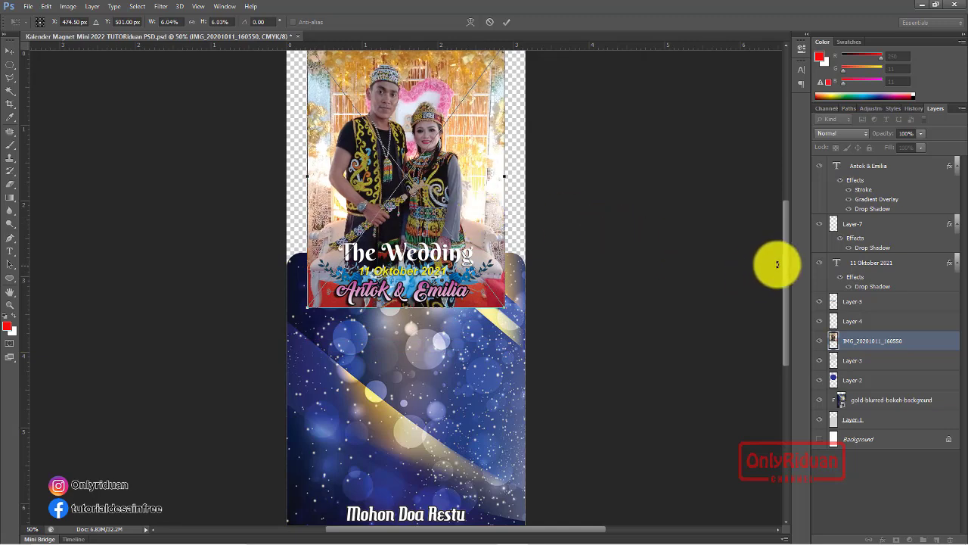
# Step: Commit the photo's new size and position, then start a pen path along the man's arm
pyautogui.press('Return')
pyautogui.press('p')
pyautogui.scroll(2, 474, 270)
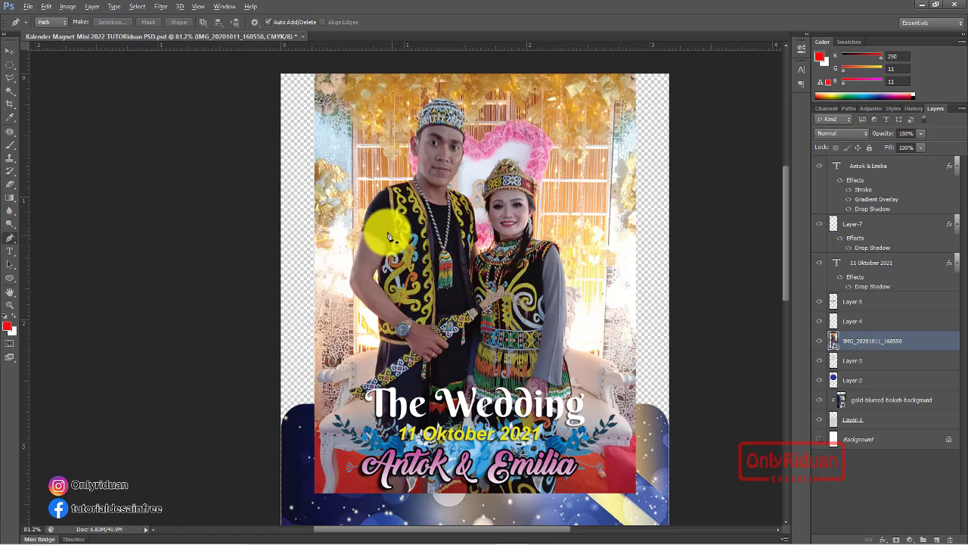
pyautogui.scroll(1, 379, 231)
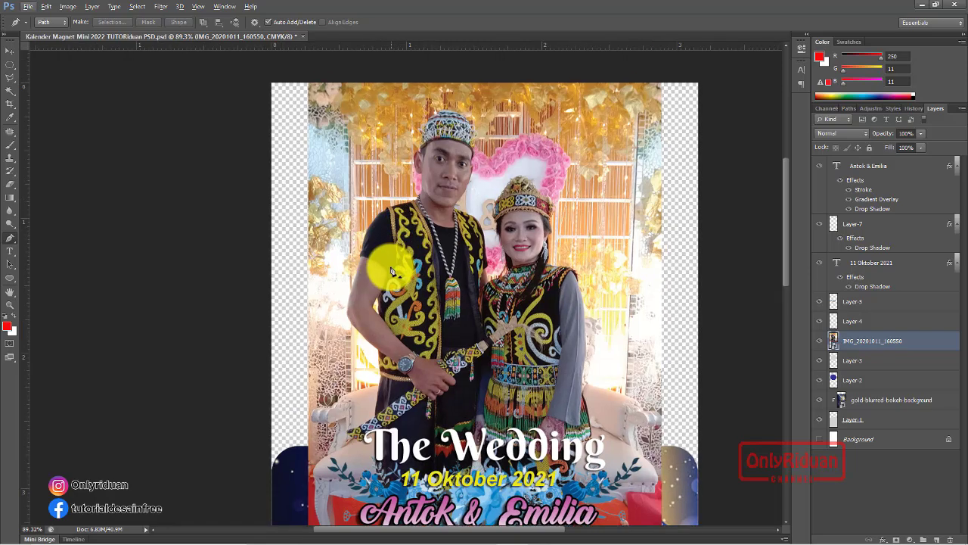
pyautogui.scroll(1, 389, 272)
pyautogui.scroll(1, 389, 265)
pyautogui.scroll(1, 382, 253)
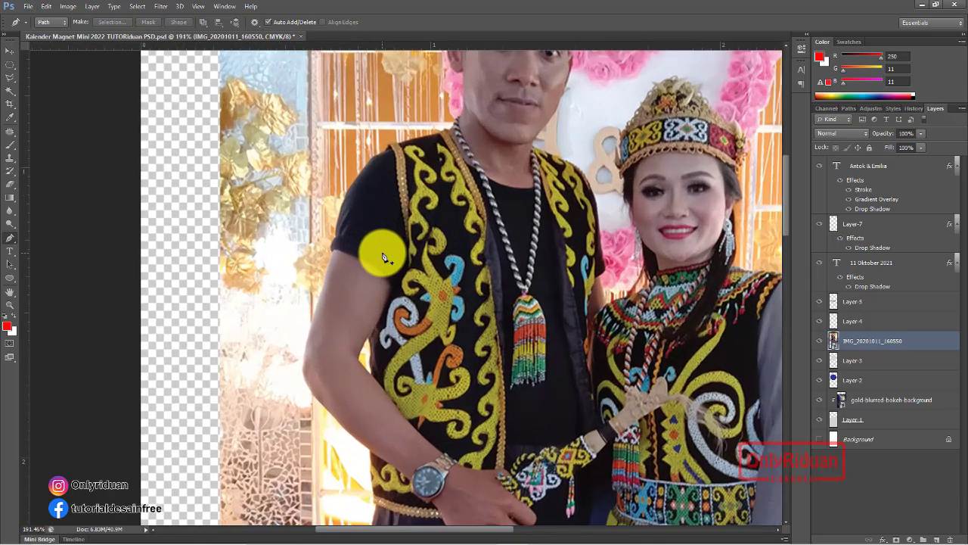
pyautogui.scroll(1, 382, 253)
pyautogui.scroll(1, 383, 258)
pyautogui.scroll(-1, 384, 257)
pyautogui.scroll(-1, 379, 254)
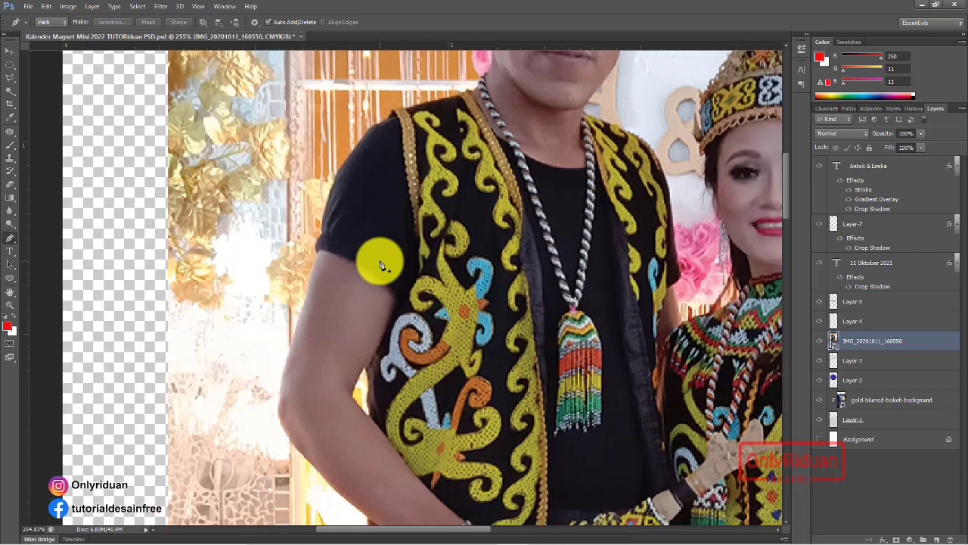
pyautogui.scroll(-1, 382, 258)
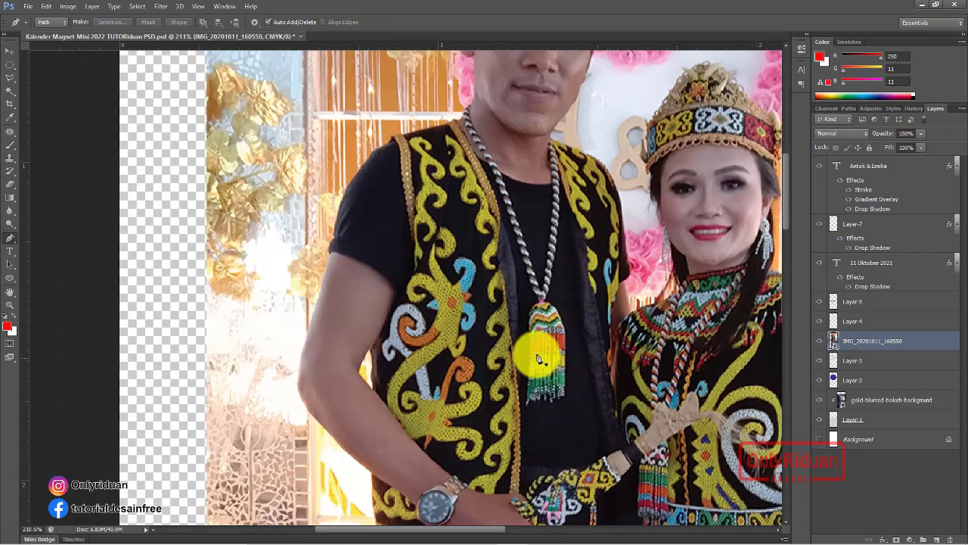
pyautogui.scroll(1, 397, 311)
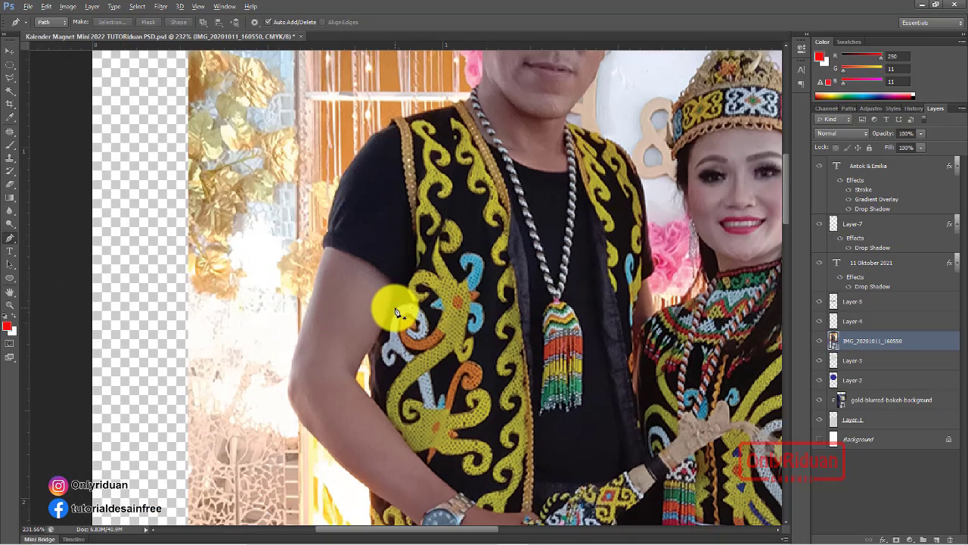
pyautogui.scroll(1, 397, 311)
pyautogui.scroll(1, 396, 311)
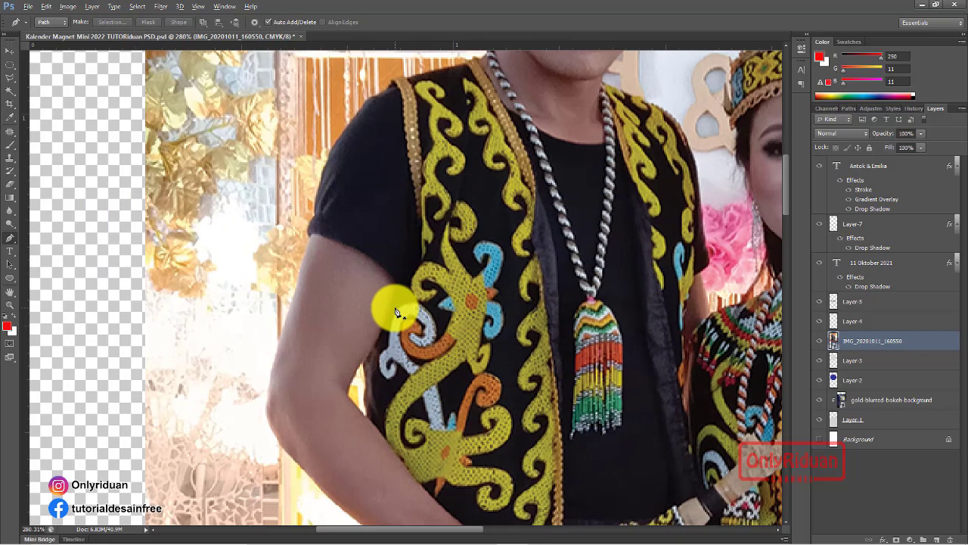
pyautogui.click(270, 418)
pyautogui.moveTo(270, 398); pyautogui.dragTo(271, 380)
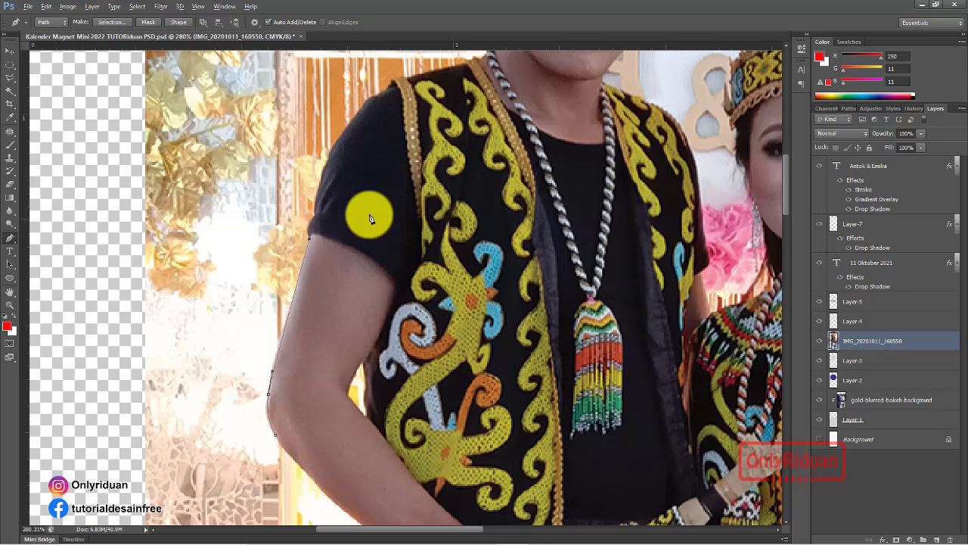
# Step: Extend the path up the man's shoulder and along the vest's top edge toward the necklace
pyautogui.scroll(2, 368, 217)
pyautogui.scroll(2, 356, 209)
pyautogui.scroll(1, 318, 194)
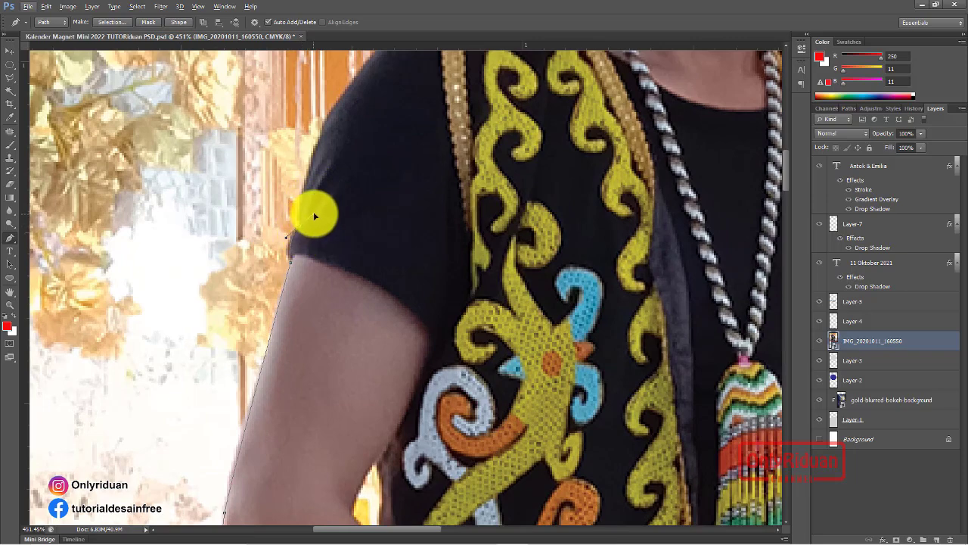
pyautogui.scroll(1, 317, 215)
pyautogui.scroll(-1, 316, 214)
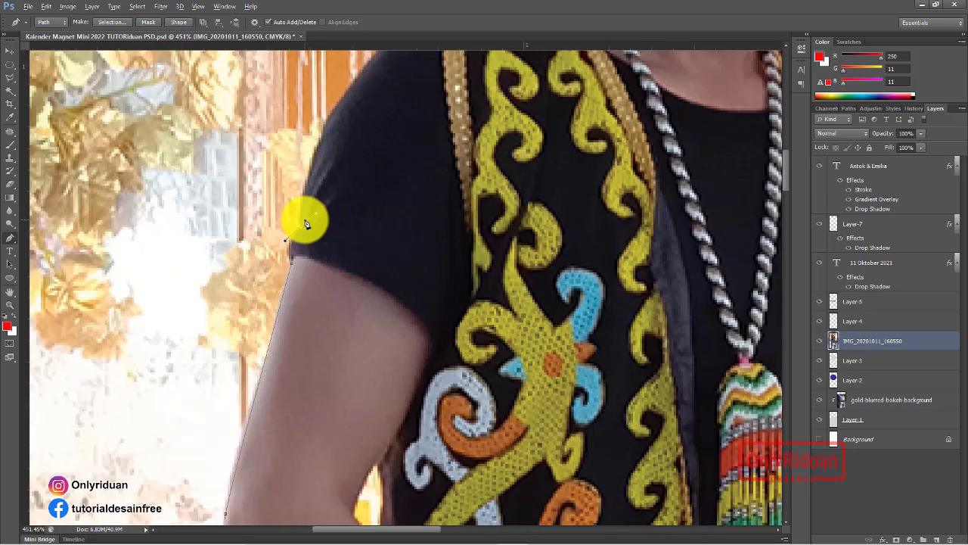
pyautogui.click(299, 226)
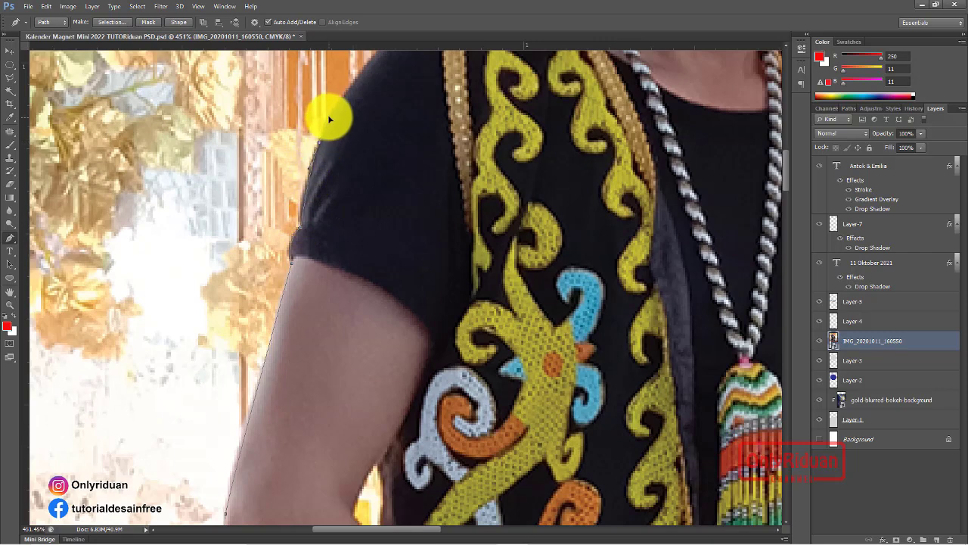
pyautogui.scroll(5, 356, 125)
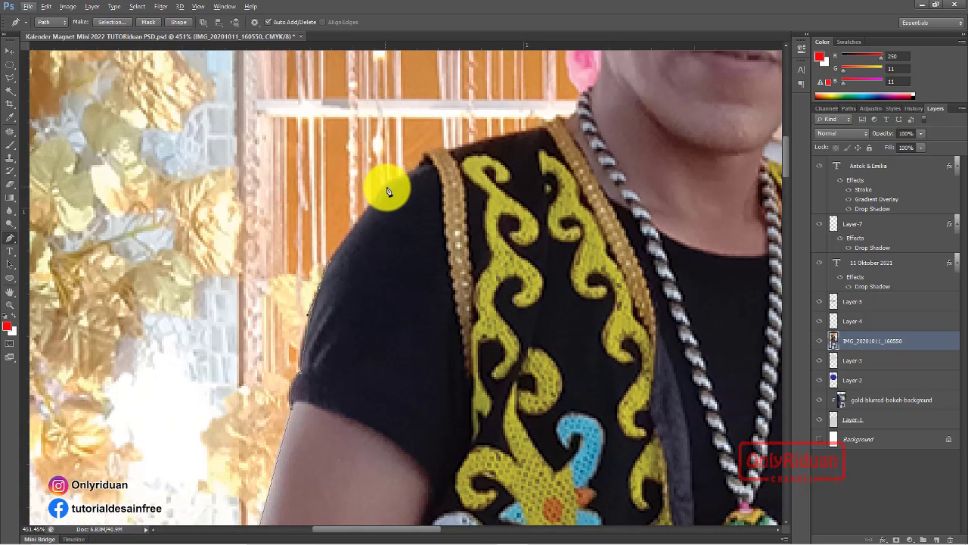
pyautogui.click(378, 182)
pyautogui.click(449, 149)
pyautogui.click(557, 126)
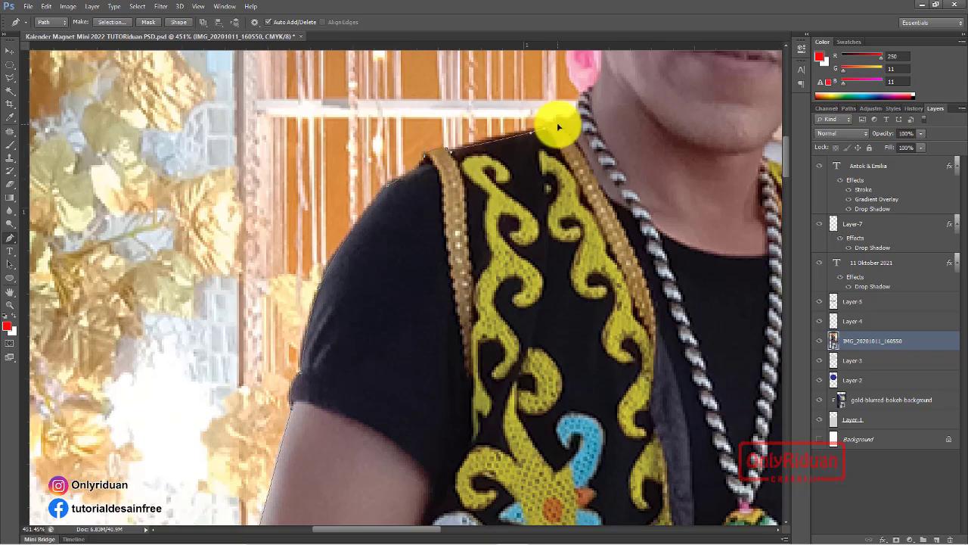
pyautogui.click(580, 110)
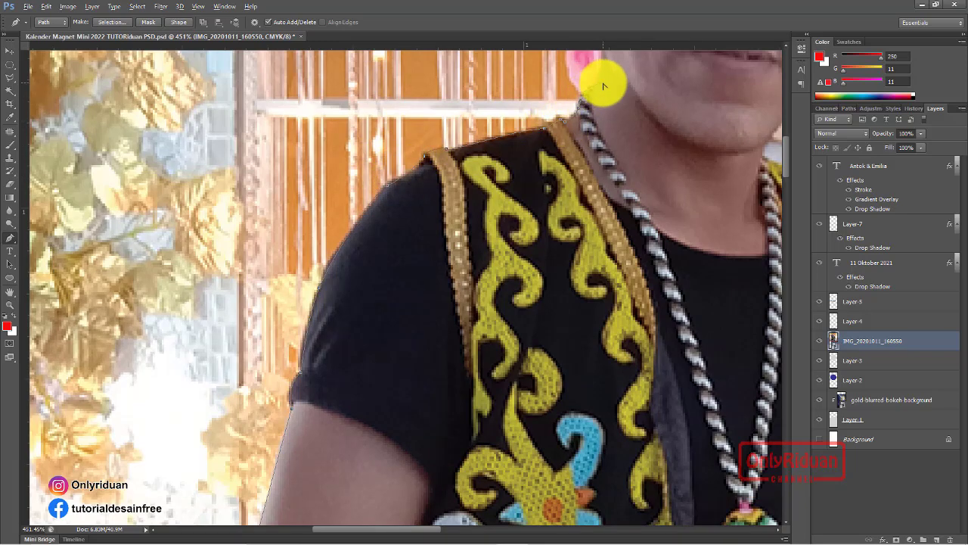
pyautogui.scroll(3, 604, 86)
# Step: Continue the path up the neck, around the ear and hat, and down the jaw and vest side
pyautogui.click(600, 251)
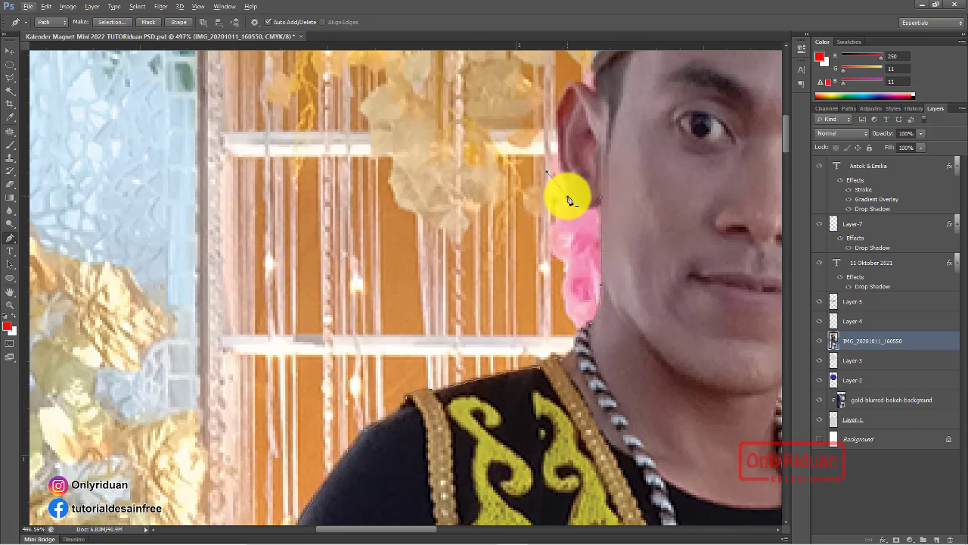
pyautogui.click(569, 191)
pyautogui.click(579, 83)
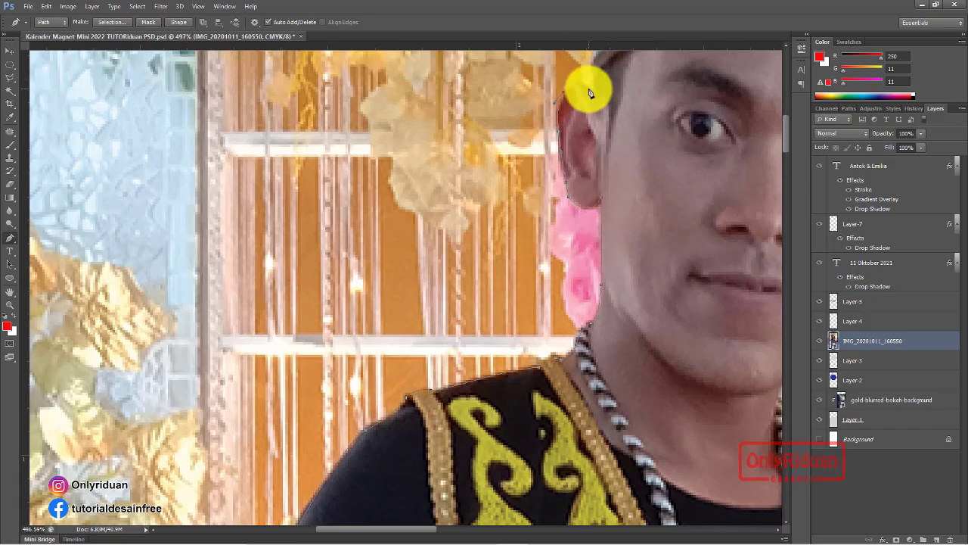
pyautogui.scroll(3, 600, 98)
pyautogui.scroll(-4, 599, 99)
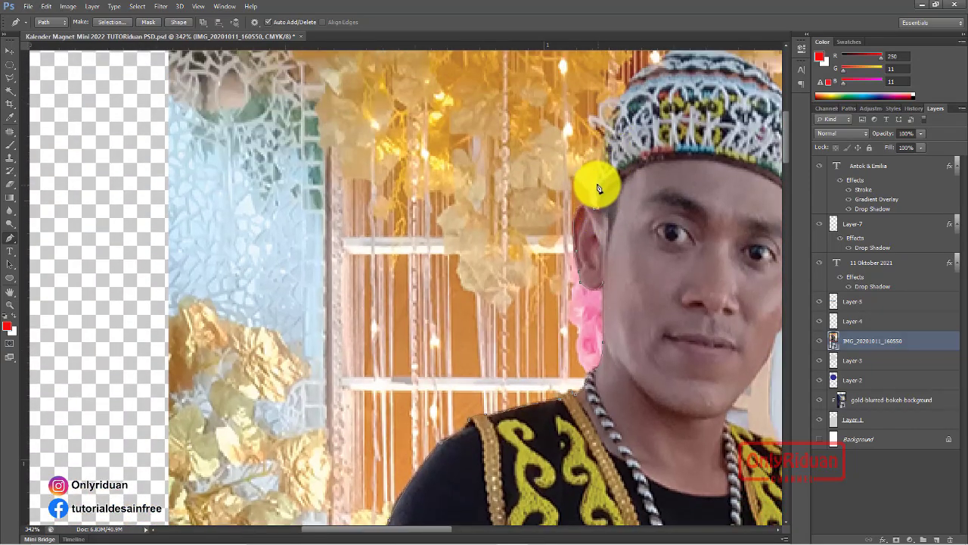
pyautogui.scroll(3, 611, 161)
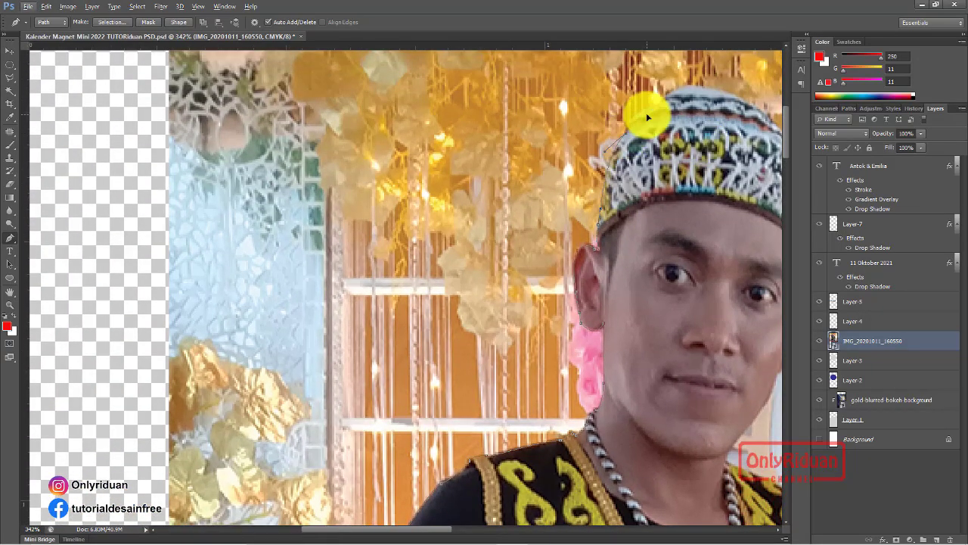
pyautogui.hscroll(5, 735, 129)
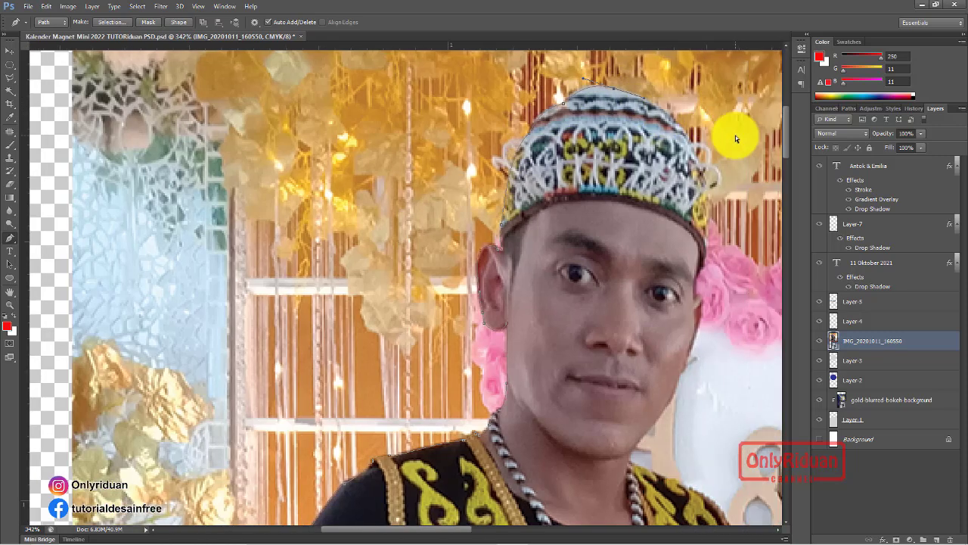
pyautogui.hscroll(3, 735, 134)
pyautogui.click(599, 165)
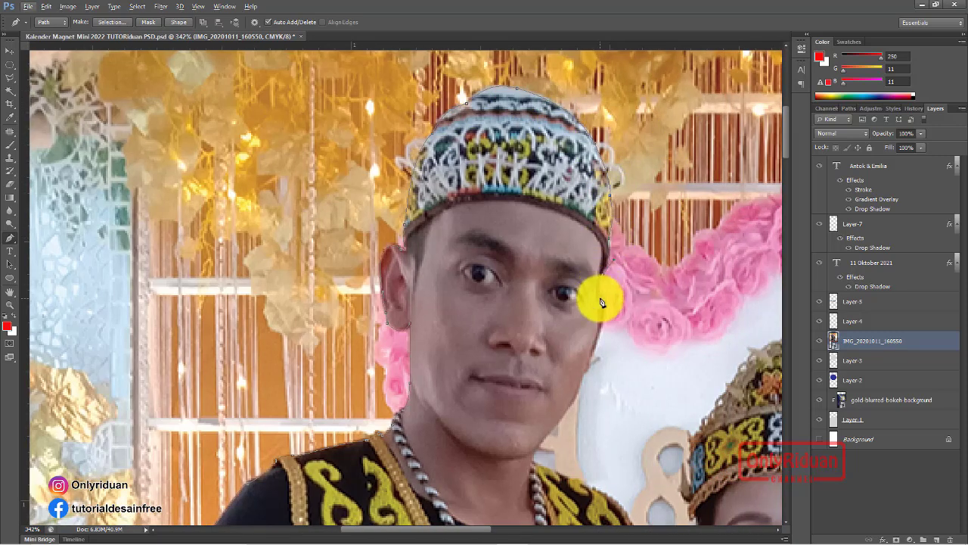
pyautogui.scroll(1, 601, 298)
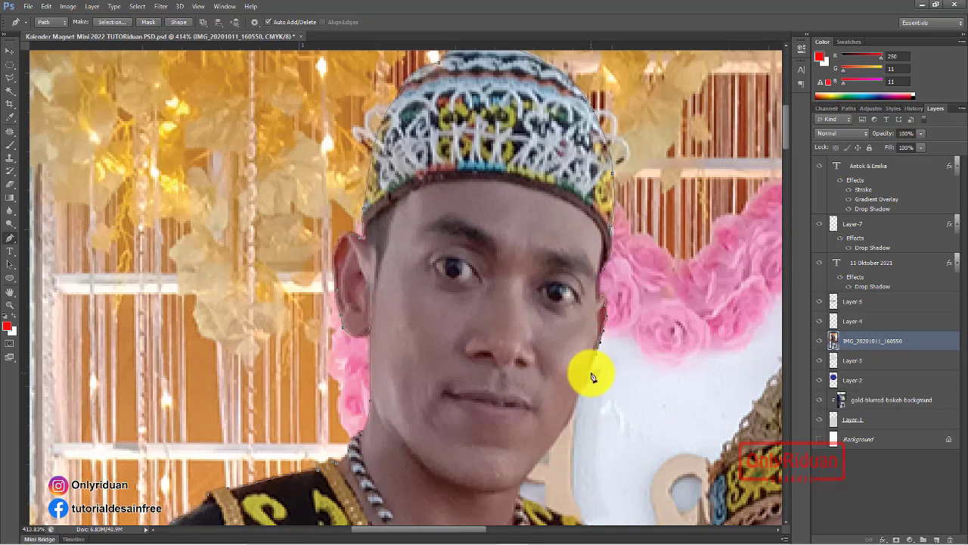
pyautogui.click(579, 405)
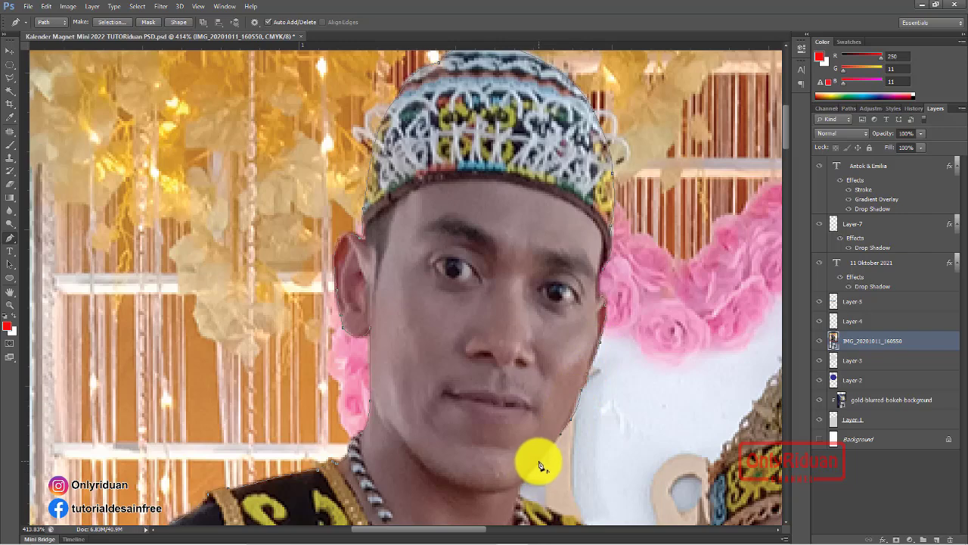
pyautogui.scroll(-1, 540, 465)
pyautogui.moveTo(556, 447); pyautogui.dragTo(526, 293)
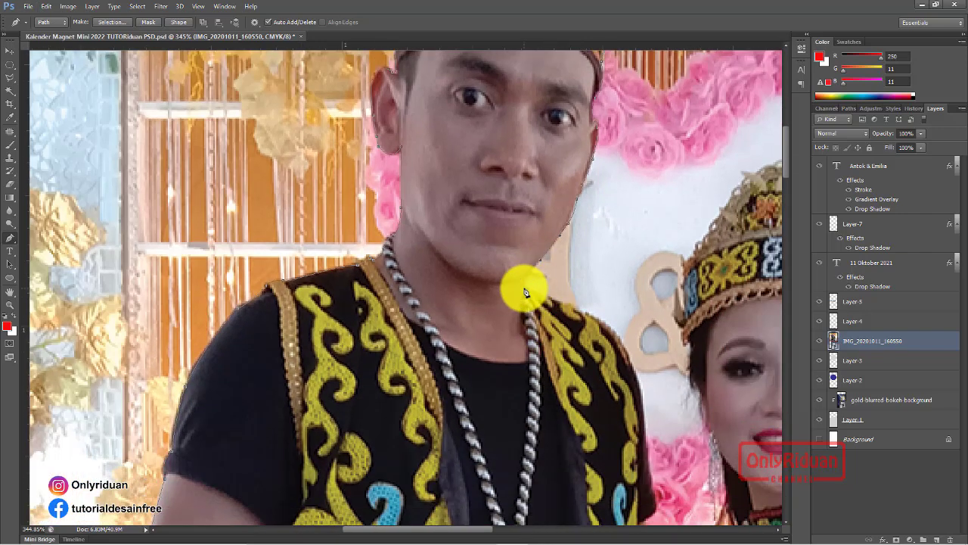
pyautogui.click(639, 367)
pyautogui.scroll(-2, 639, 378)
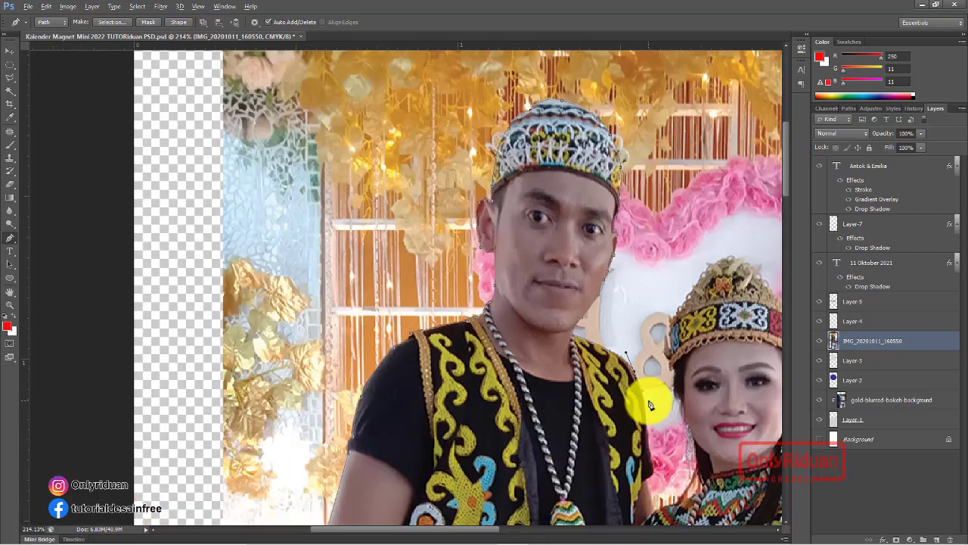
pyautogui.scroll(2, 649, 384)
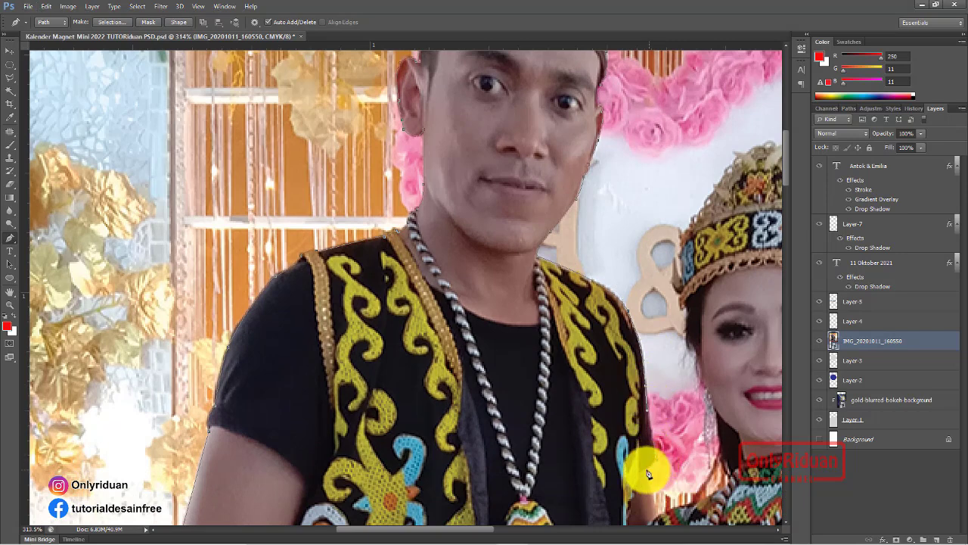
pyautogui.scroll(-1, 666, 430)
pyautogui.scroll(-3, 666, 430)
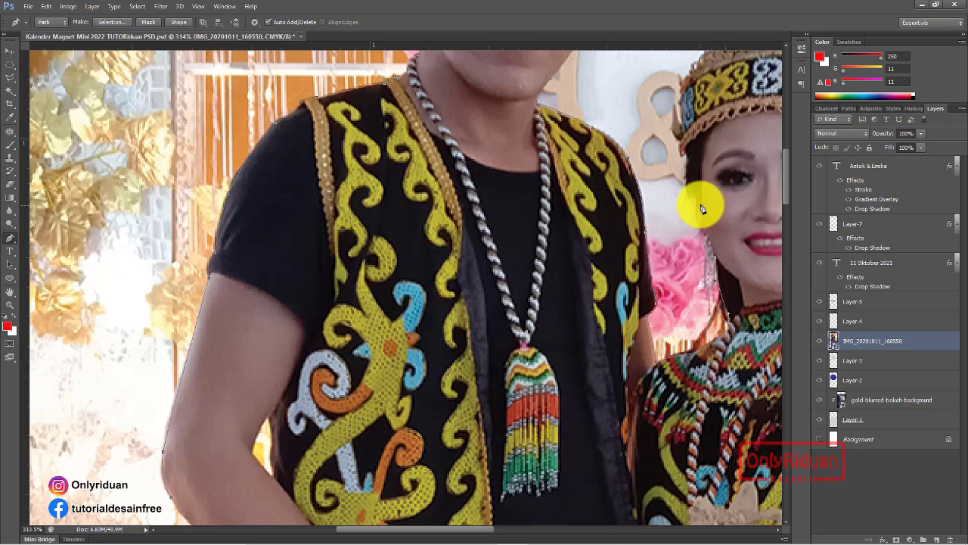
# Step: Trace the path over the woman's headdress, down her hair and shoulder, and along her grey sleeve
pyautogui.hscroll(4, 702, 141)
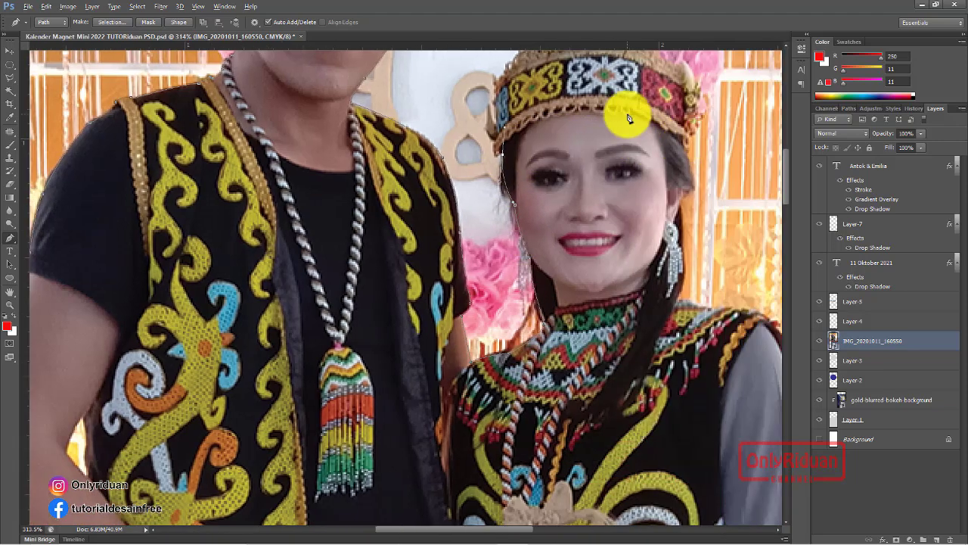
pyautogui.scroll(2, 627, 108)
pyautogui.scroll(1, 613, 108)
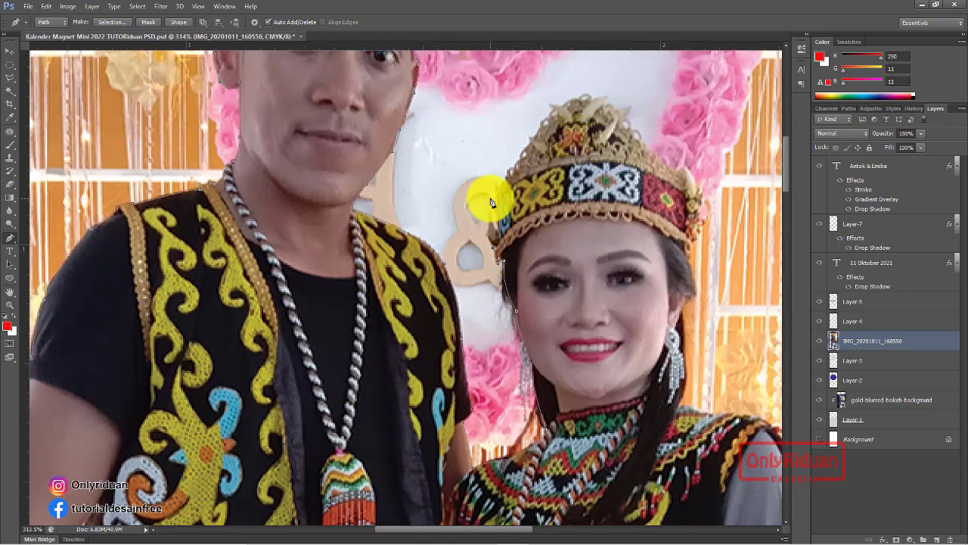
pyautogui.moveTo(496, 195); pyautogui.dragTo(508, 160)
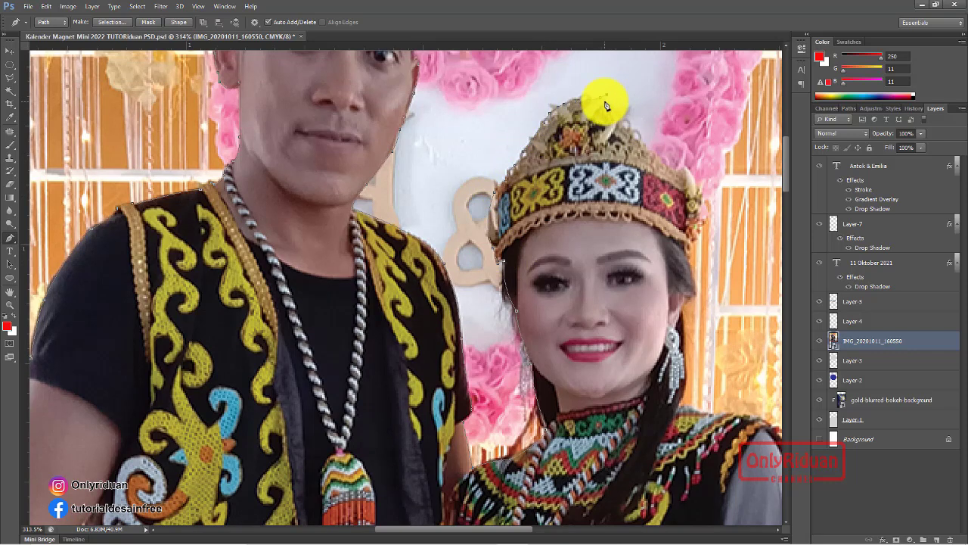
pyautogui.moveTo(607, 95); pyautogui.dragTo(632, 112)
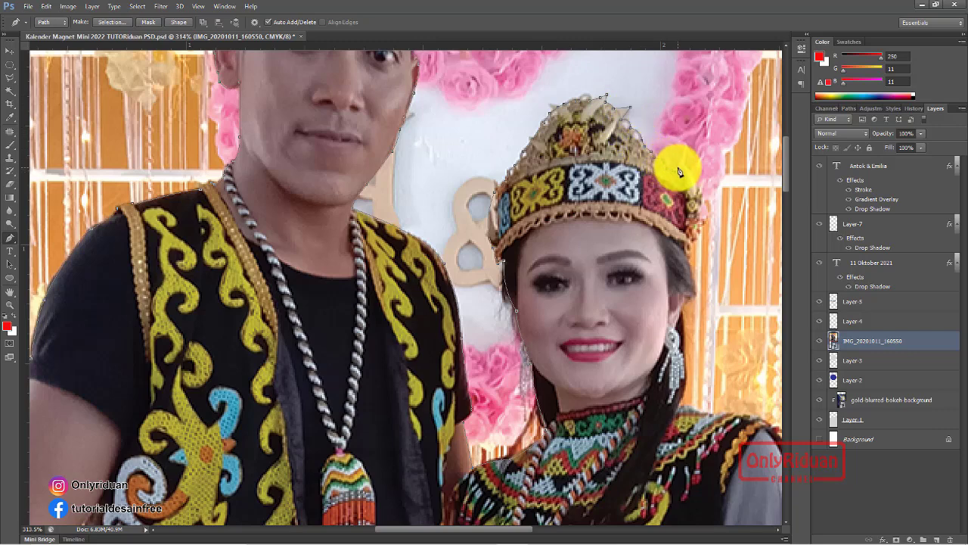
pyautogui.moveTo(695, 183); pyautogui.dragTo(702, 215)
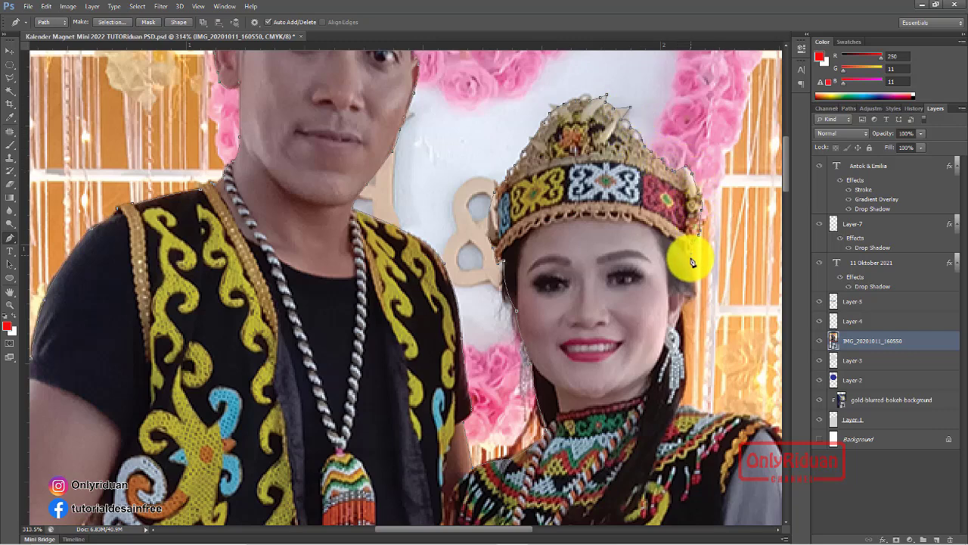
pyautogui.moveTo(692, 295); pyautogui.dragTo(676, 306)
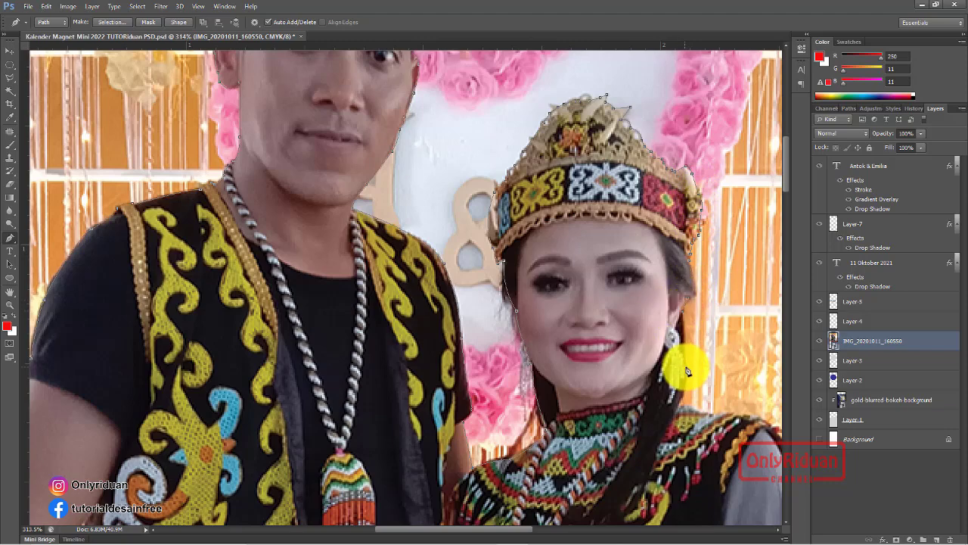
pyautogui.moveTo(706, 411)
pyautogui.mouseDown()
pyautogui.moveTo(754, 421)
pyautogui.moveTo(598, 267)
pyautogui.mouseUp()
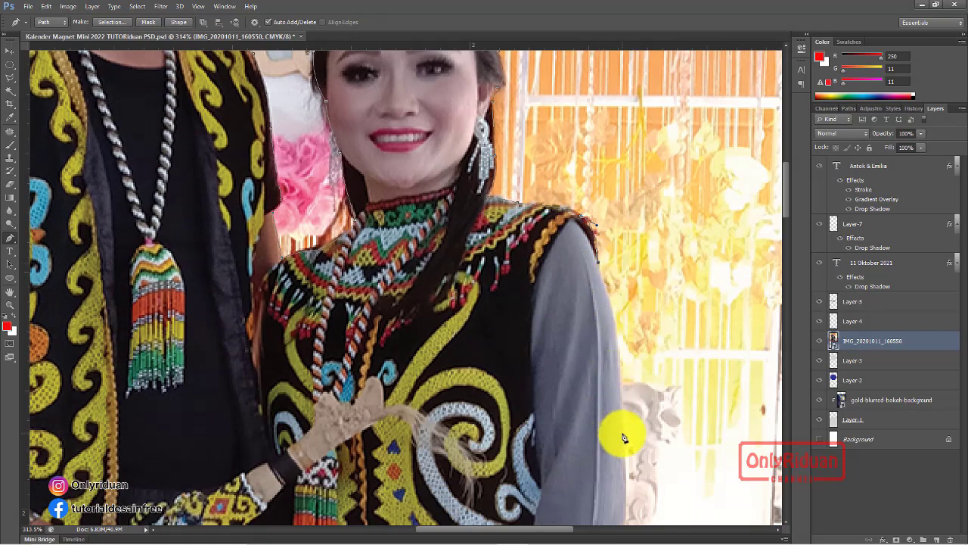
pyautogui.moveTo(621, 500); pyautogui.dragTo(613, 519)
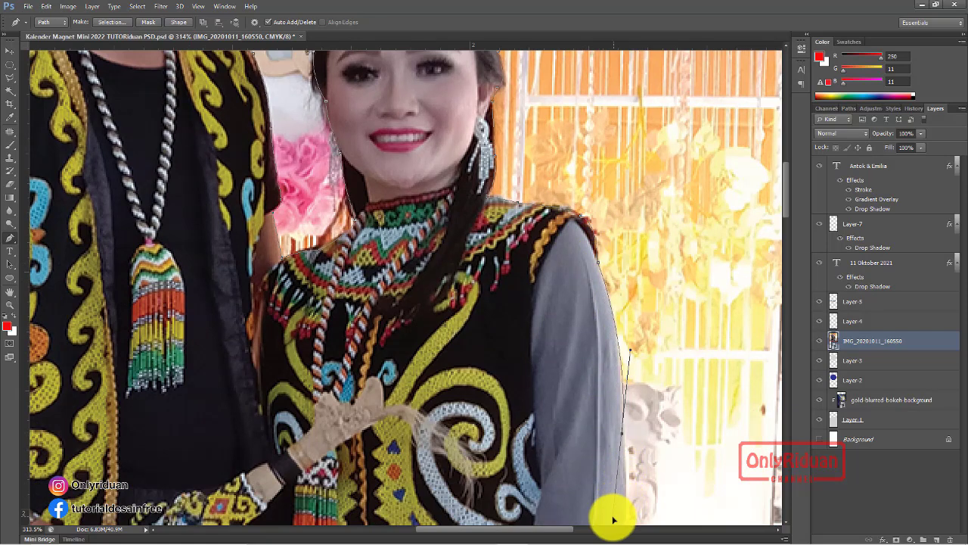
pyautogui.keyDown('alt'); pyautogui.click(623, 433); pyautogui.keyUp('alt')
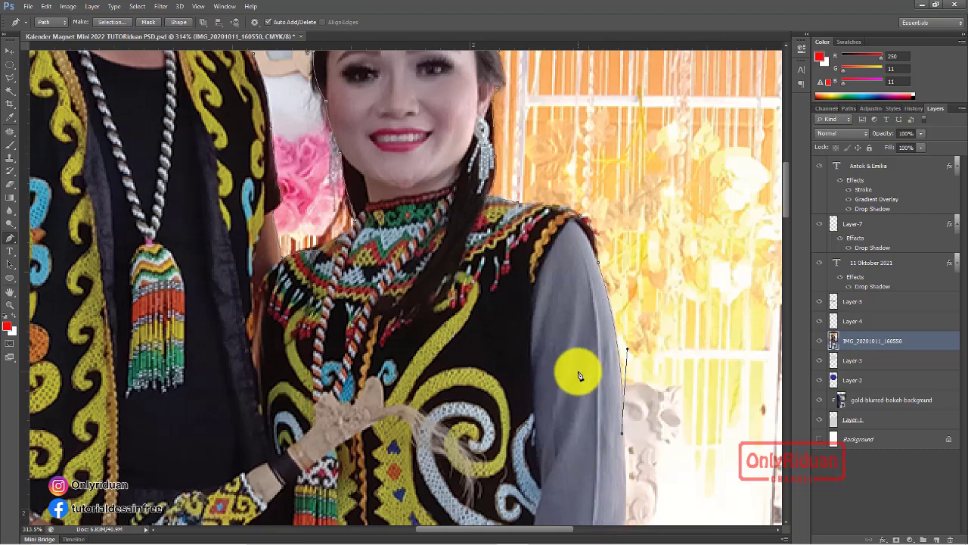
pyautogui.scroll(-3, 579, 376)
# Step: Close the path across the waists, make it a selection, and cut-paste the couple onto Layer 1
pyautogui.press('alt')
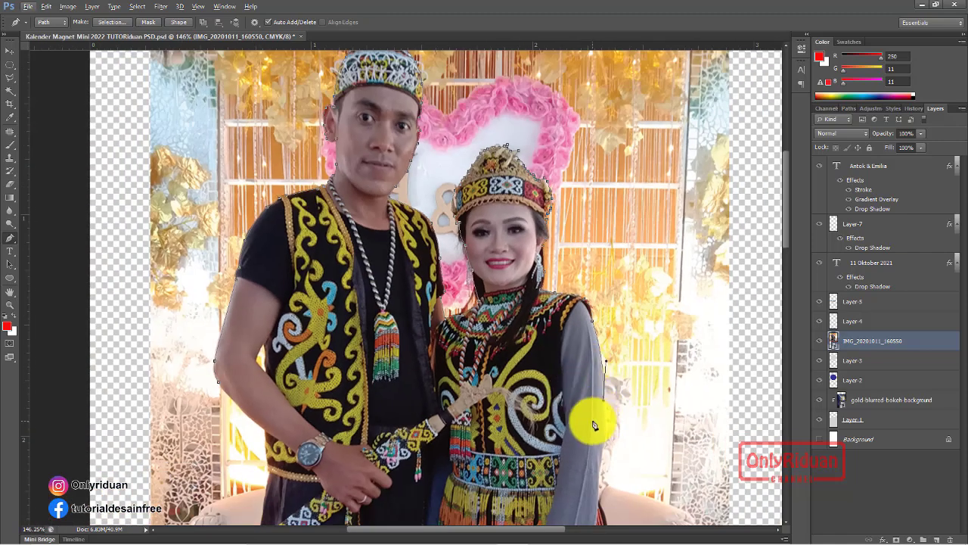
pyautogui.click(219, 388)
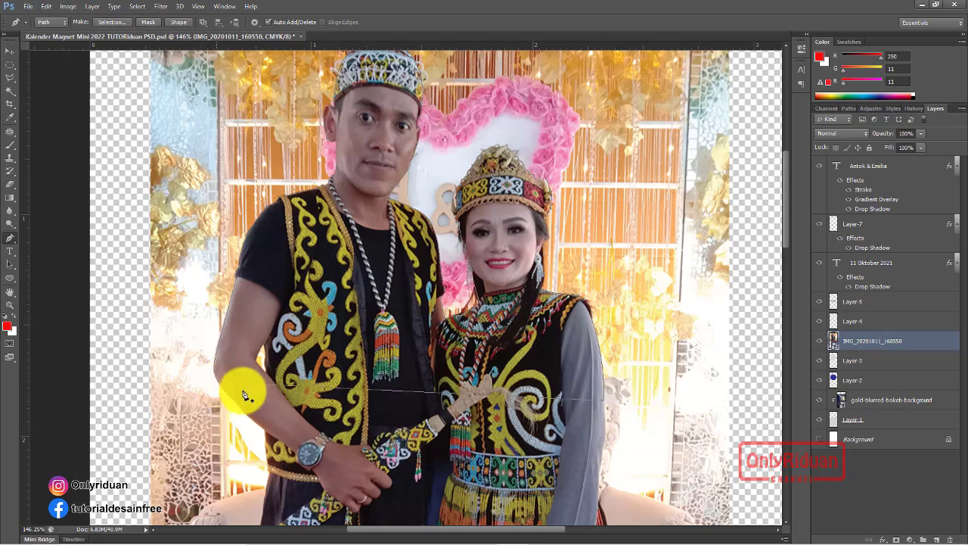
pyautogui.rightClick(390, 256)
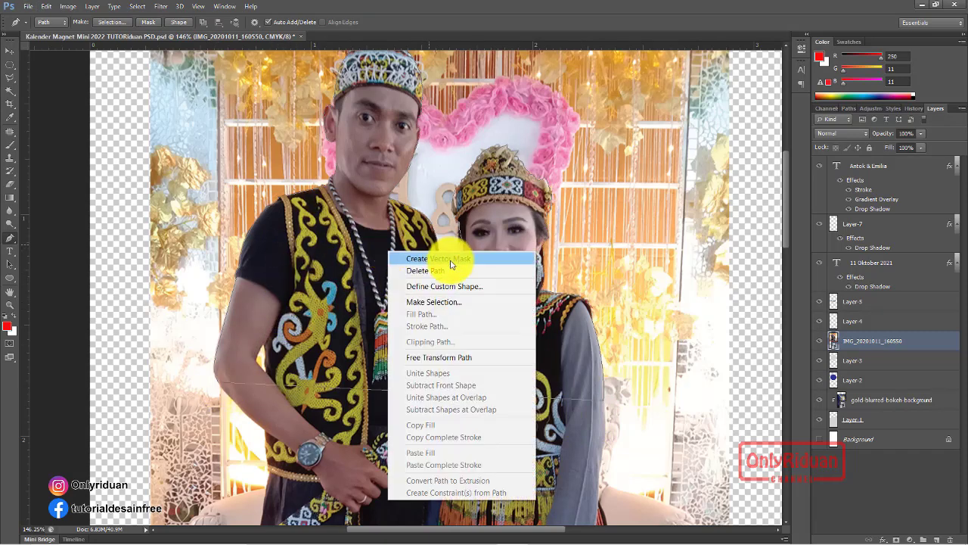
pyautogui.click(433, 301)
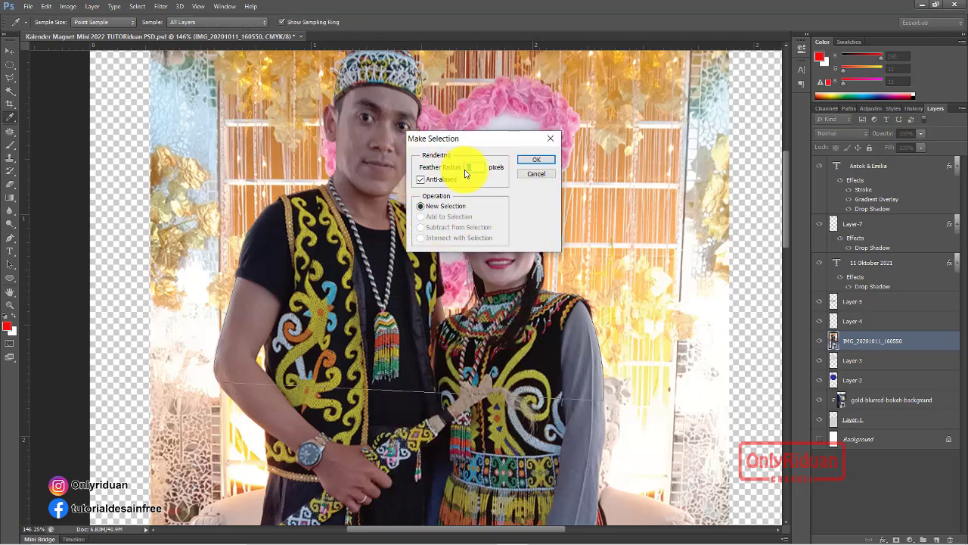
pyautogui.click(536, 164)
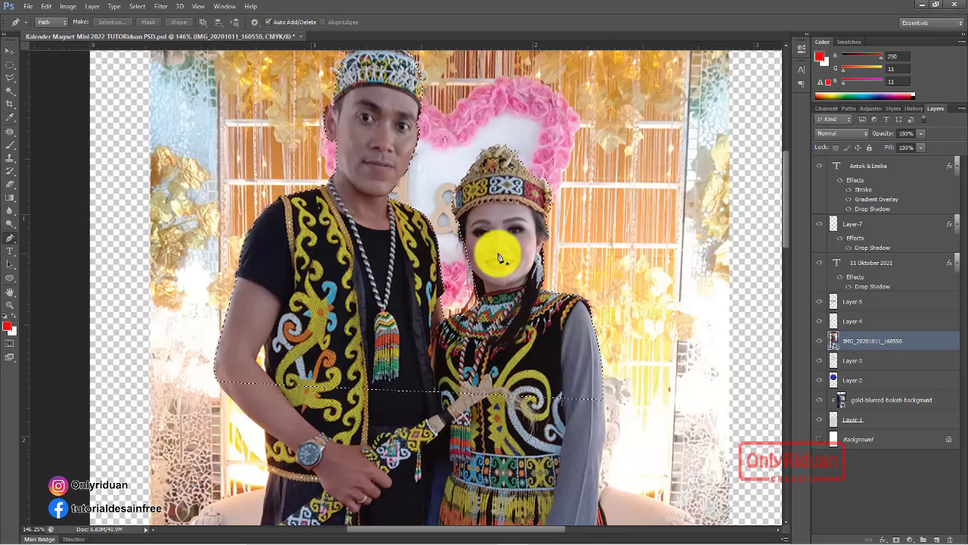
pyautogui.hotkey('ctrl', 'x')
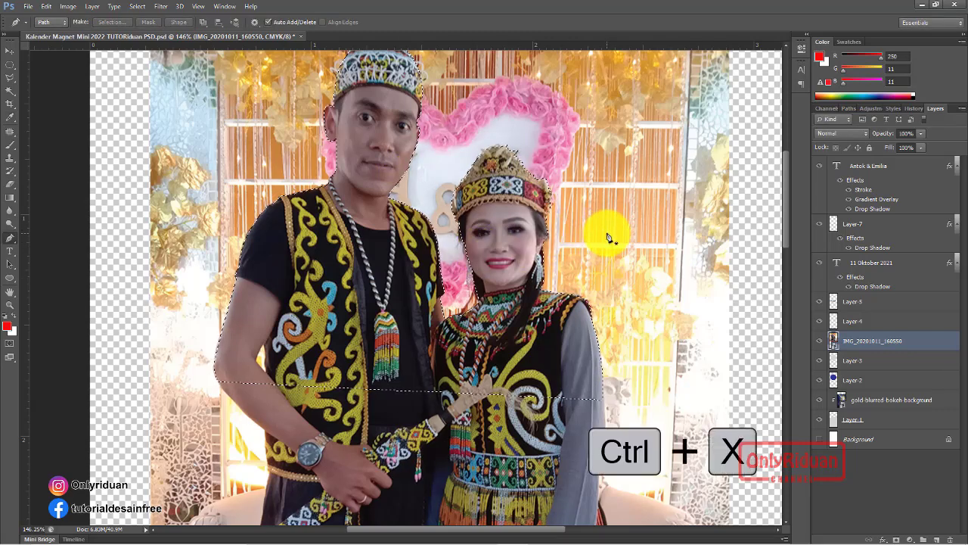
pyautogui.hotkey('ctrl', 'v')
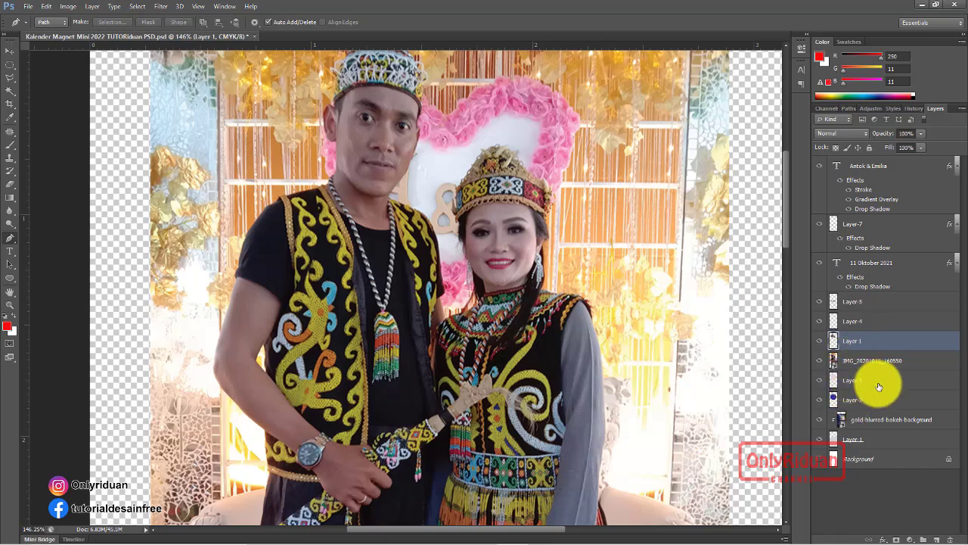
# Step: Clip the IMG photo layer to the blue circle layer below, then zoom out to view the poster
pyautogui.press('alt')
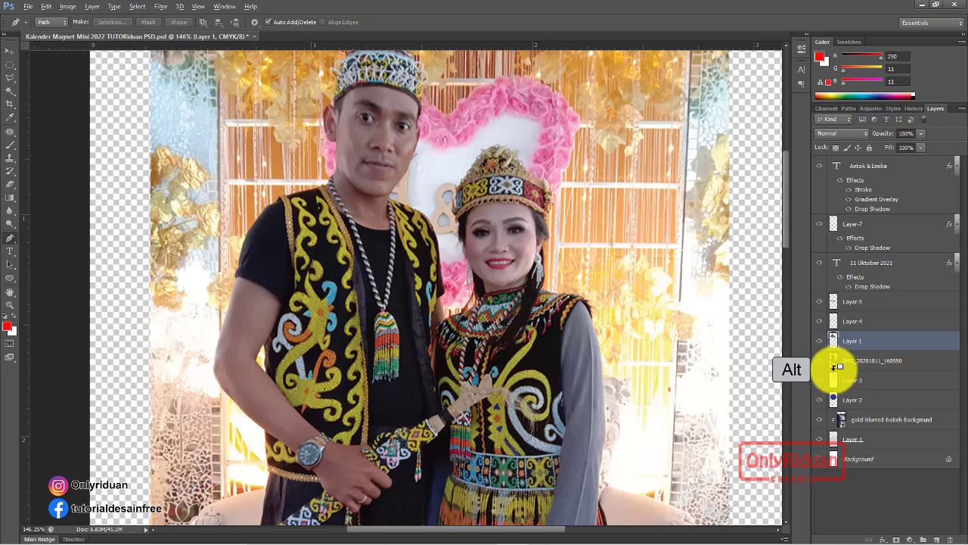
pyautogui.keyDown('alt'); pyautogui.click(837, 366); pyautogui.keyUp('alt')
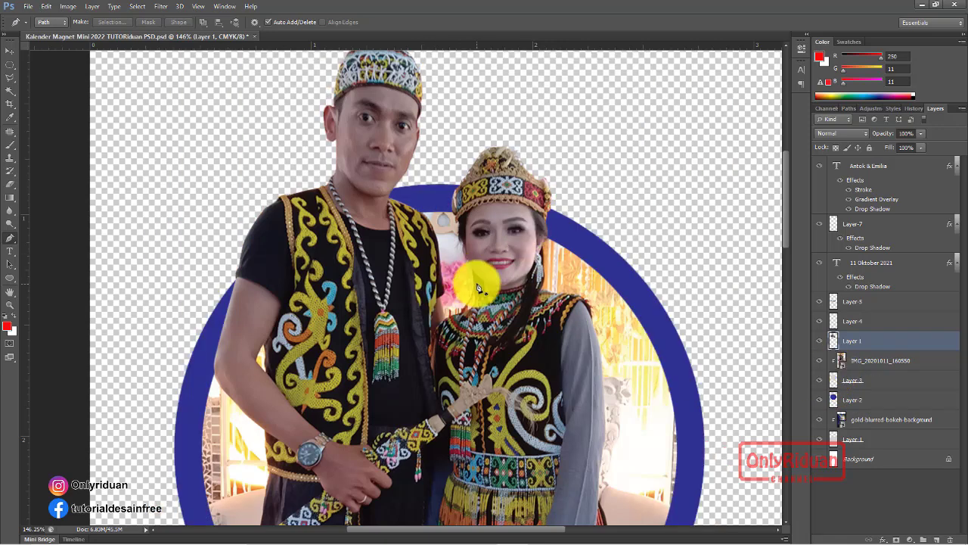
pyautogui.scroll(-1, 464, 293)
pyautogui.scroll(-2, 464, 293)
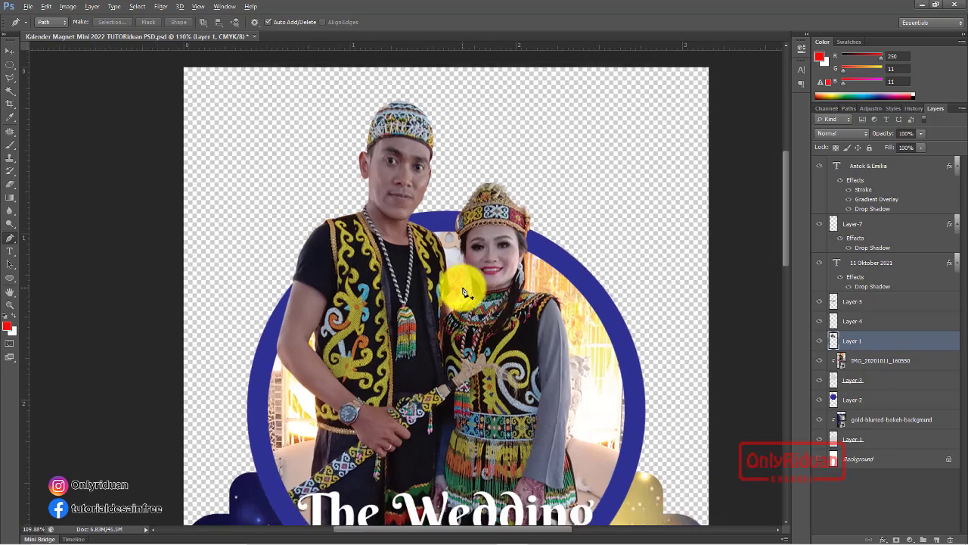
pyautogui.scroll(-1, 464, 293)
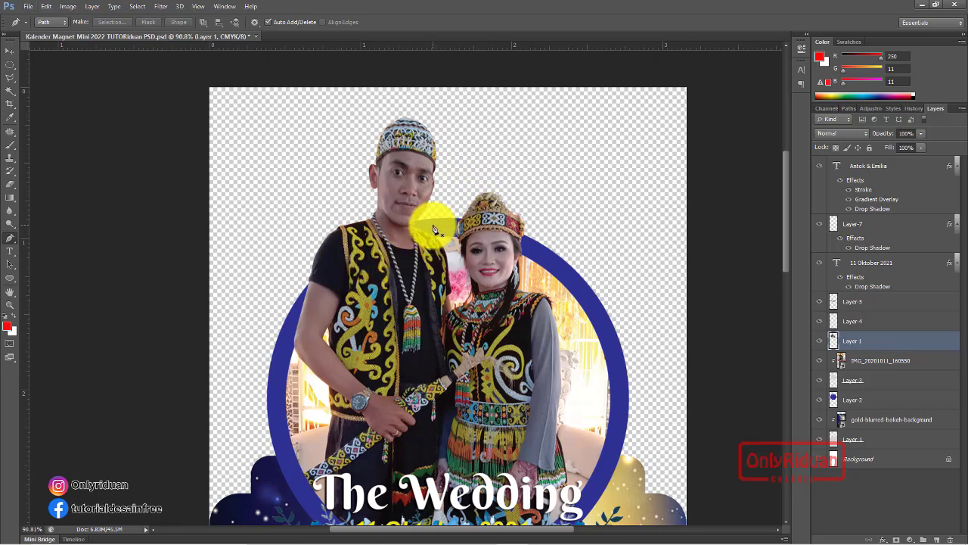
pyautogui.scroll(-1, 444, 235)
pyautogui.scroll(-2, 443, 235)
pyautogui.scroll(-1, 443, 235)
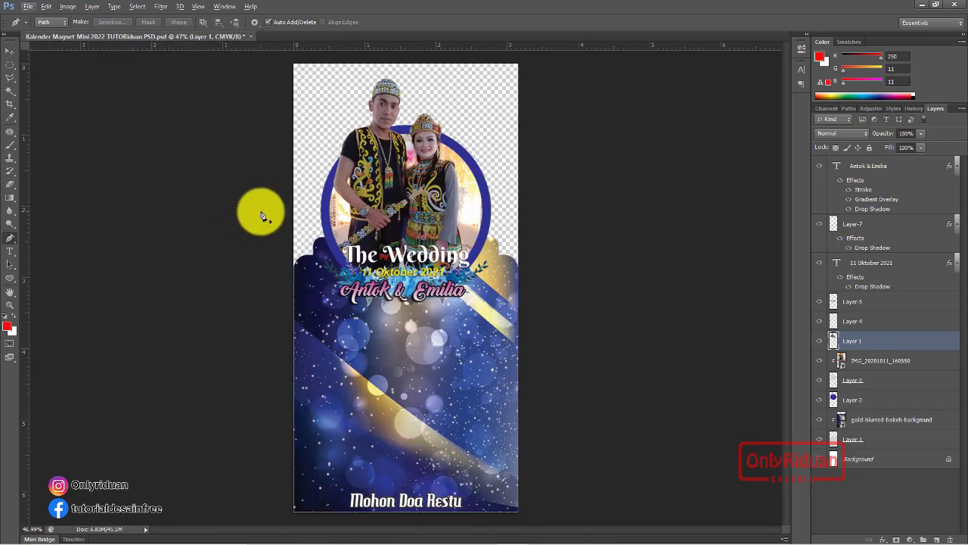
# Step: Switch to the Move tool and open Master Kalender Magnet Mini 2022 from the PSD folder
pyautogui.click(10, 50)
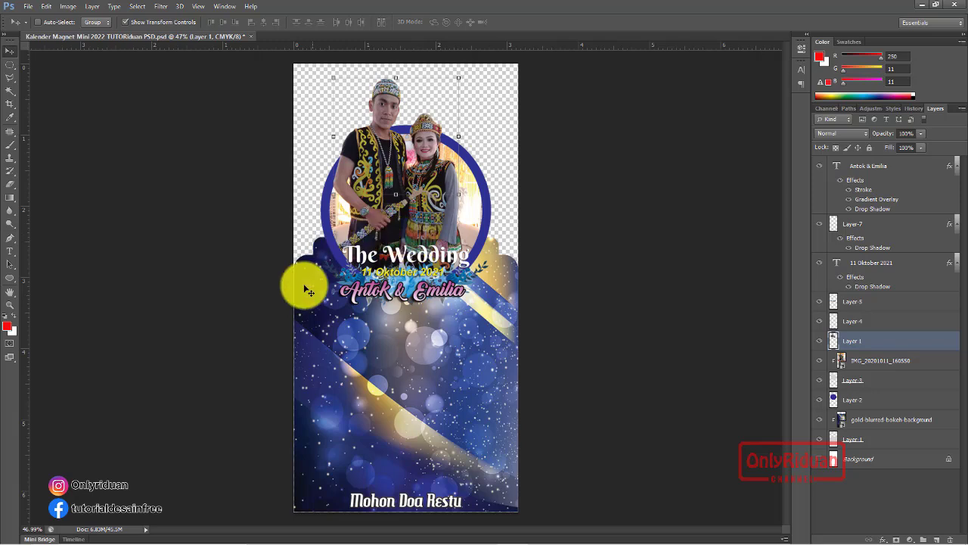
pyautogui.click(28, 6)
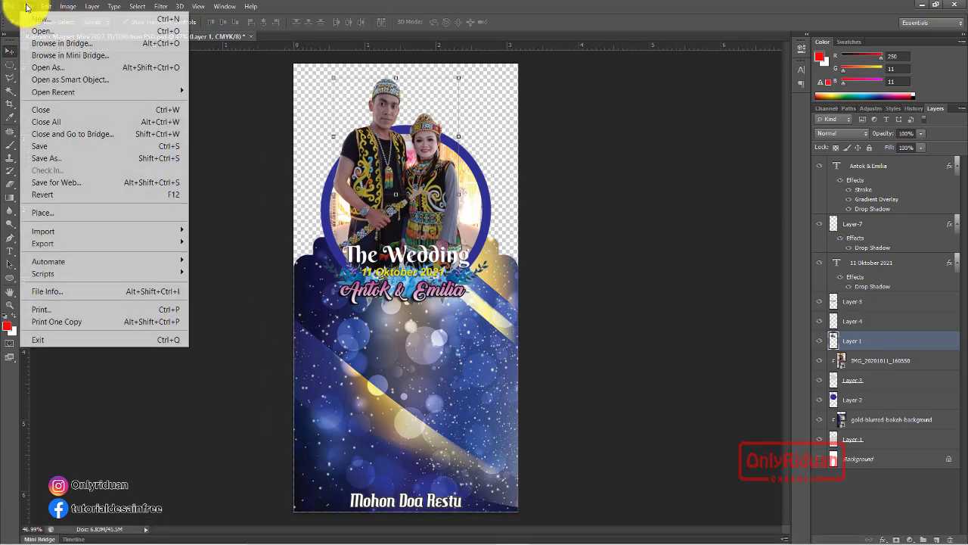
pyautogui.click(46, 28)
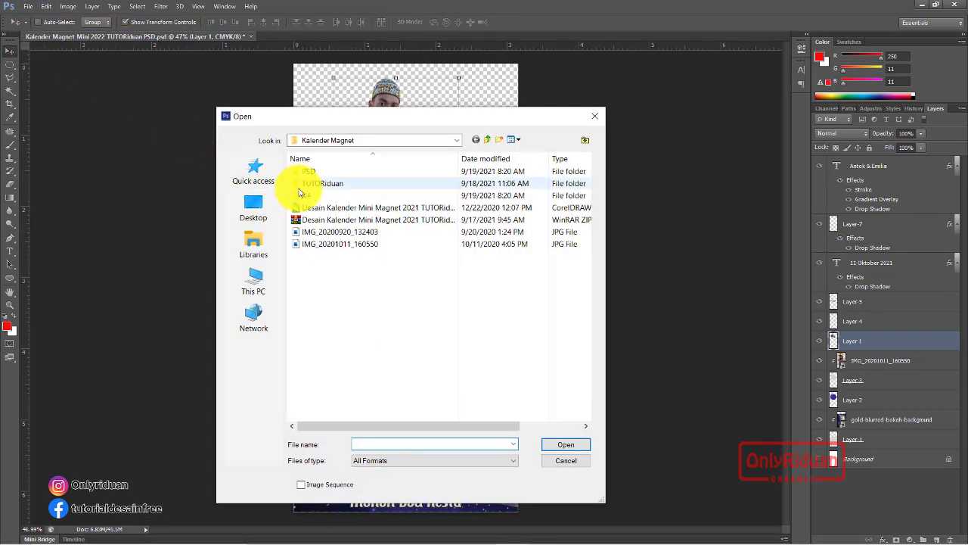
pyautogui.doubleClick(306, 171)
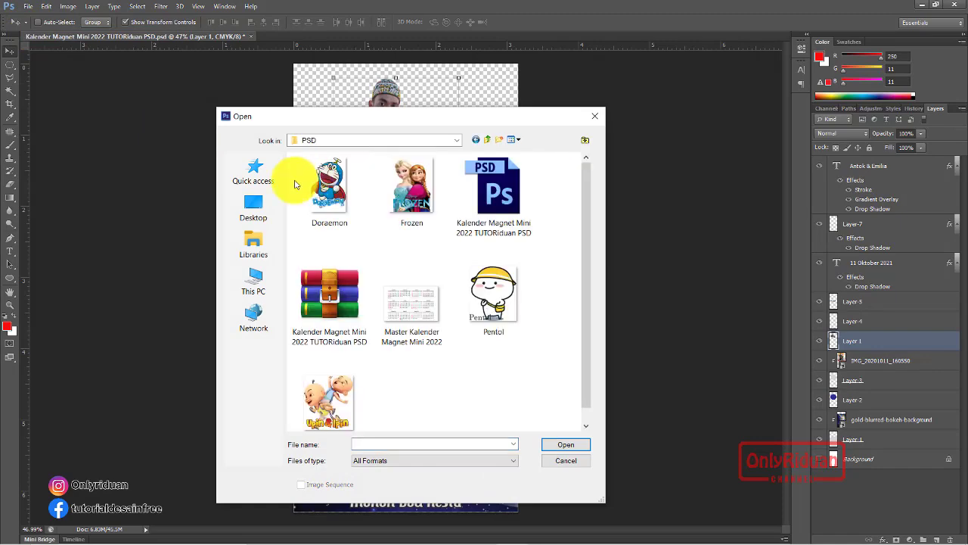
pyautogui.click(388, 302)
pyautogui.click(564, 444)
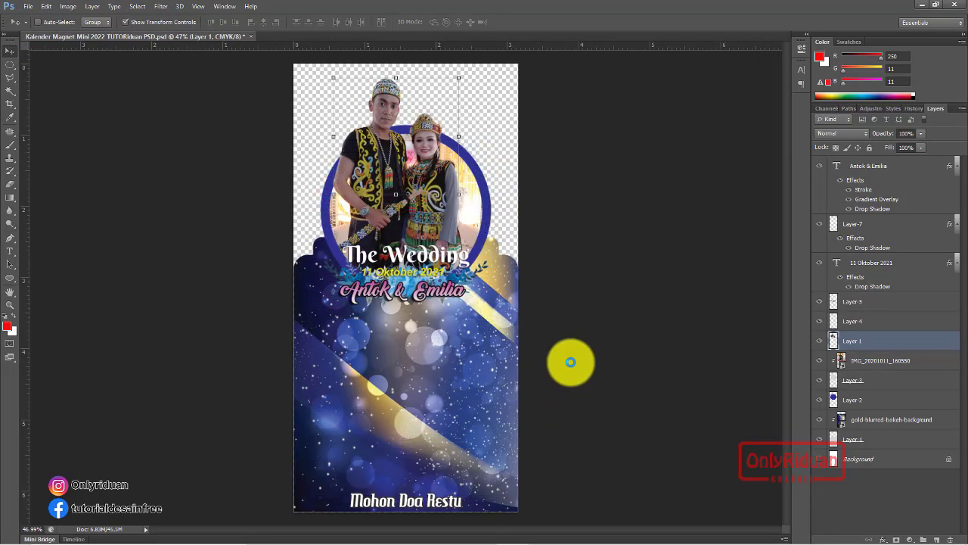